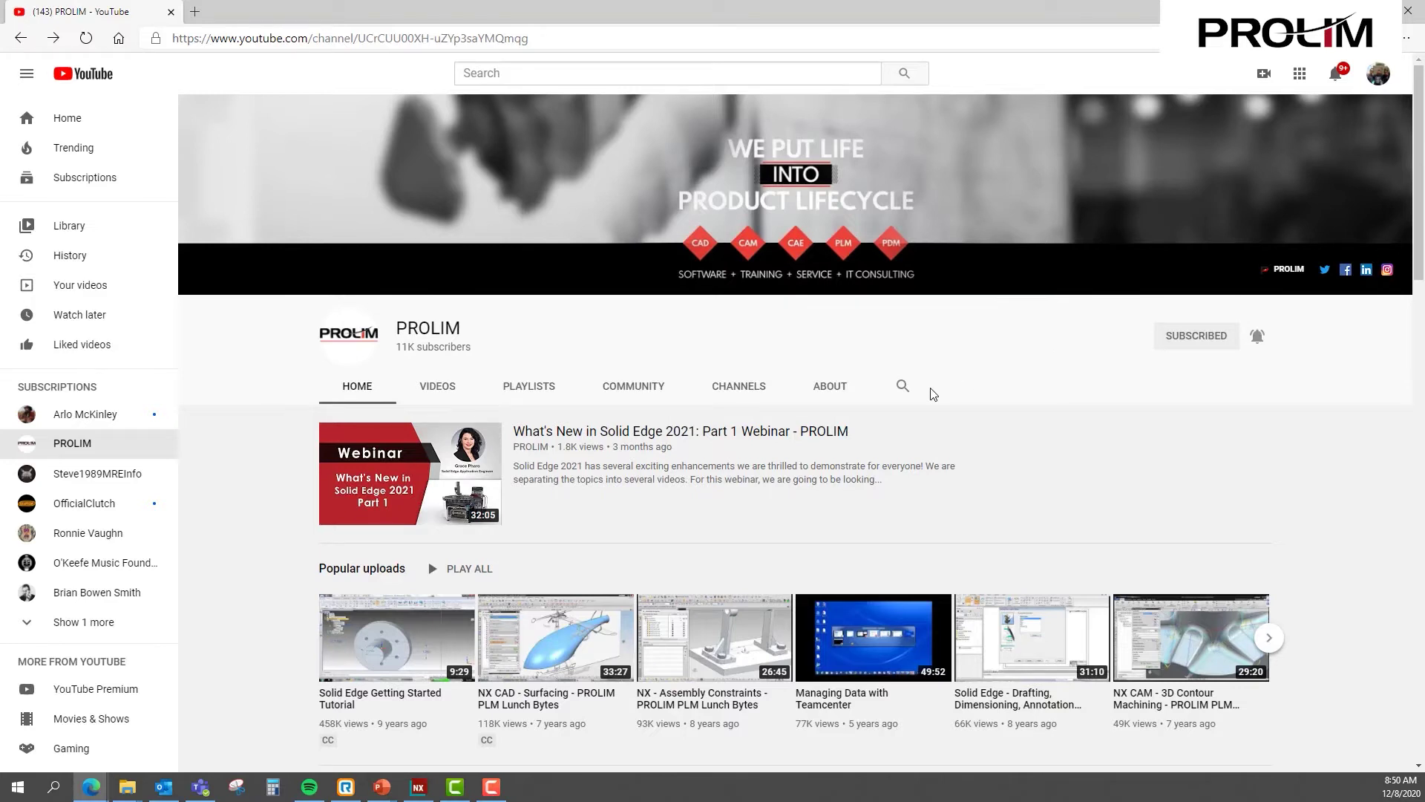
Search the PROLIM channel's content for "dfam".
click(903, 384)
text(dfam)
key(Return)
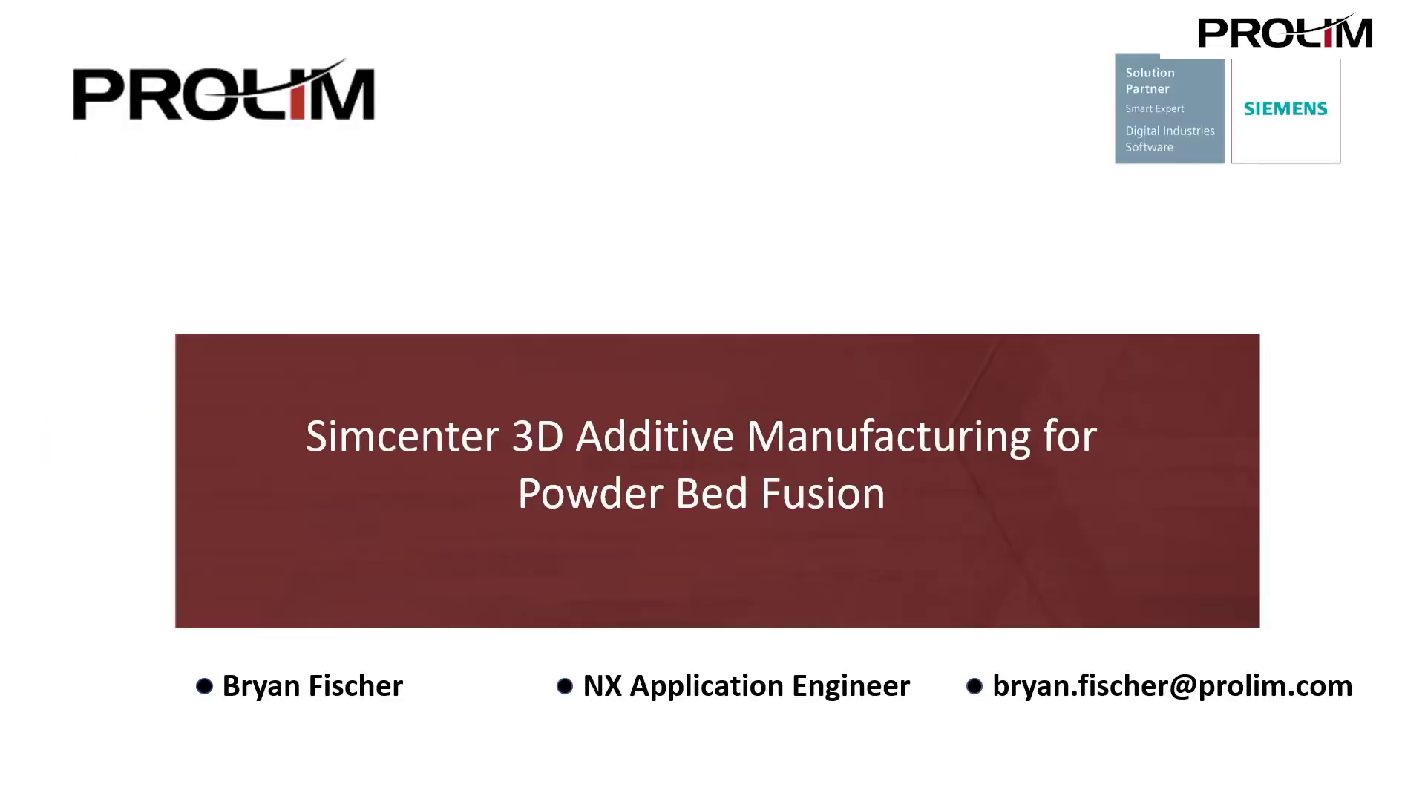
click(1351, 772)
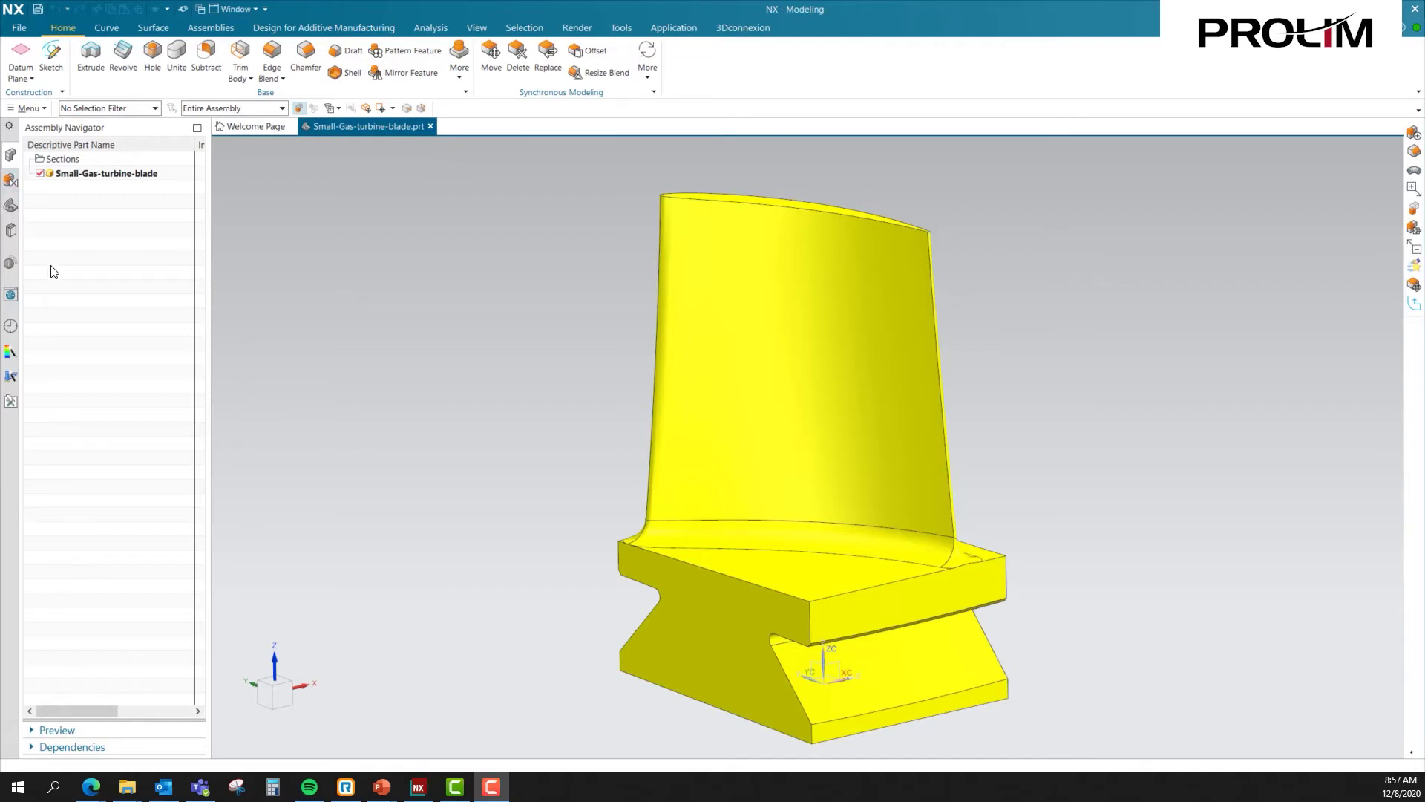
Create a new additive manufacturing file from the Empty Build Tray template in millimetres and choose the STL-File Printer.
click(22, 30)
click(8, 46)
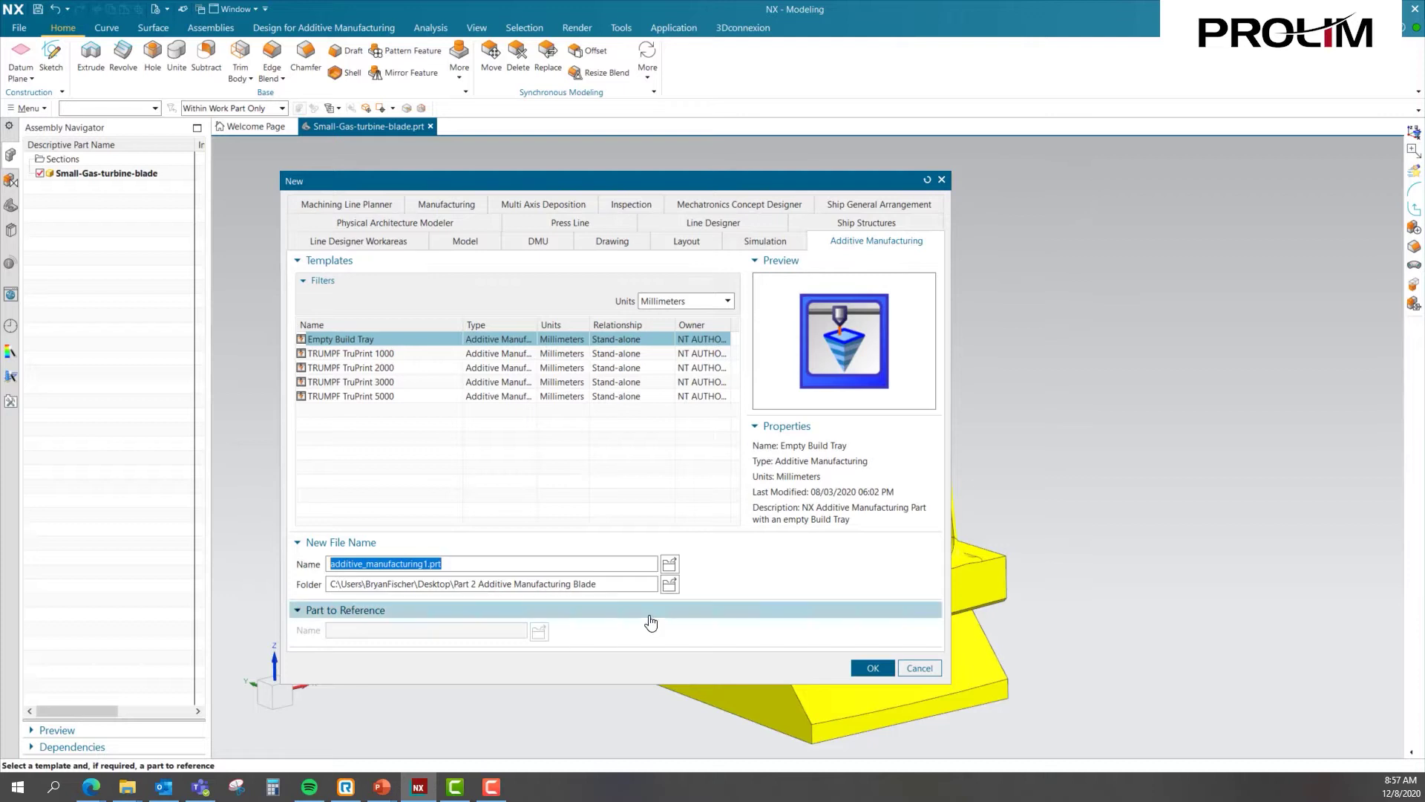
click(848, 669)
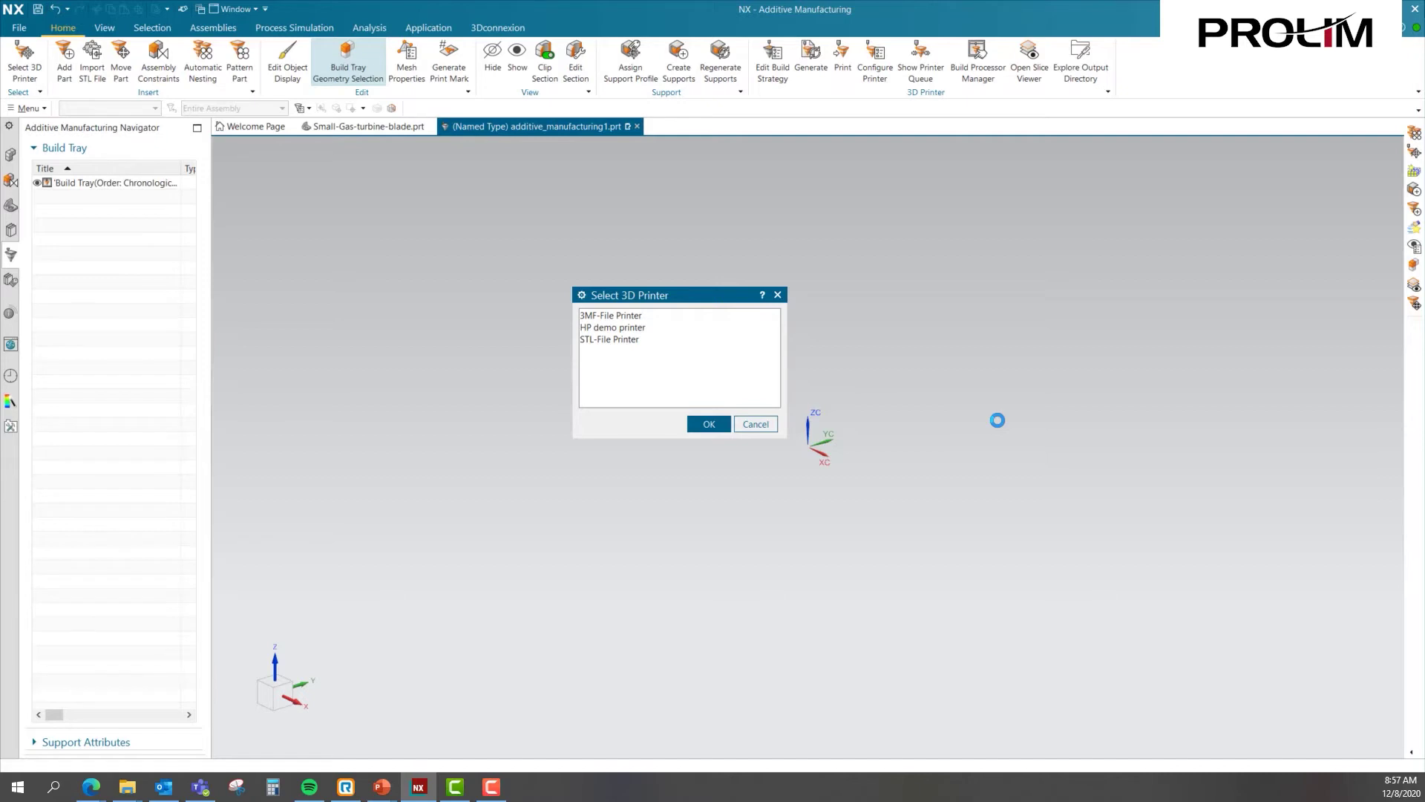
click(610, 339)
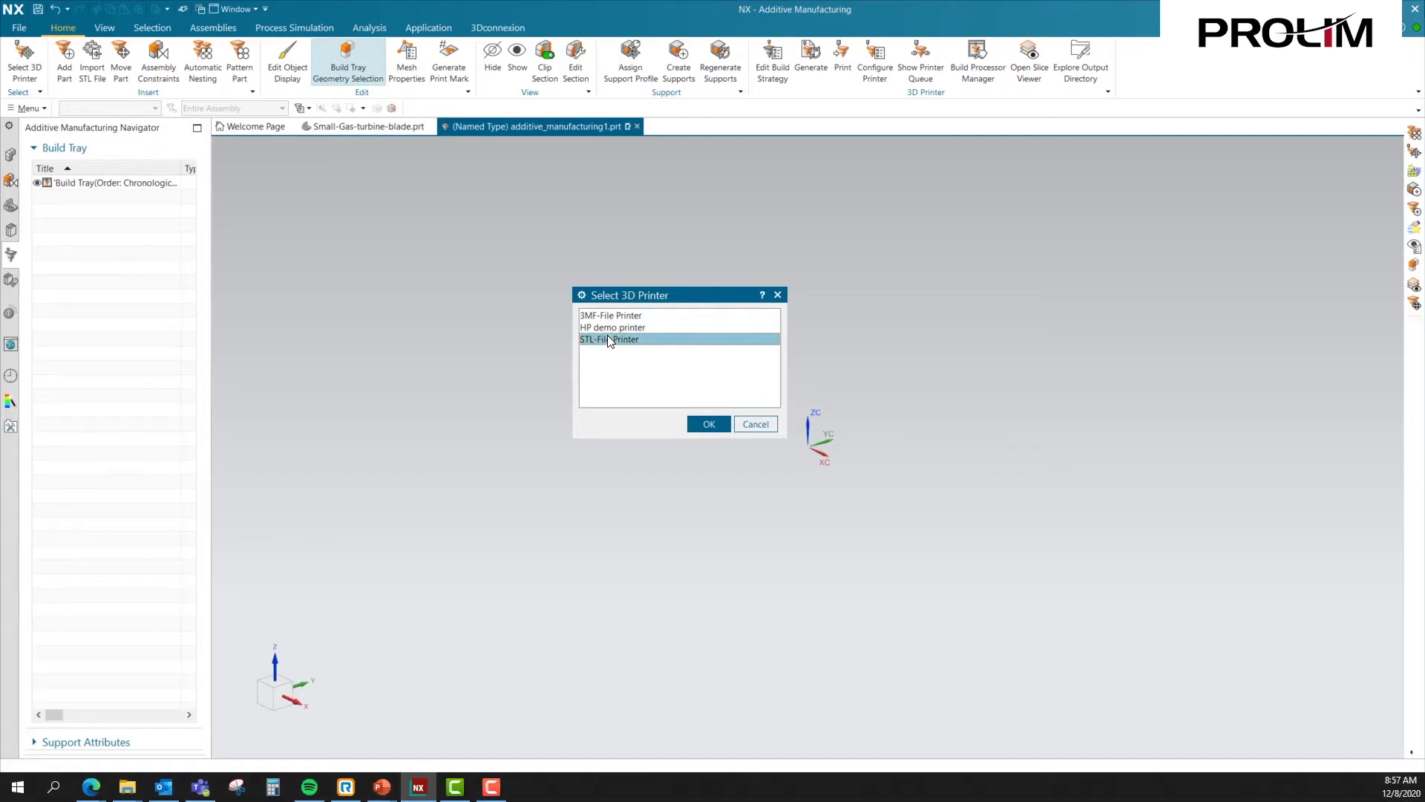
click(711, 426)
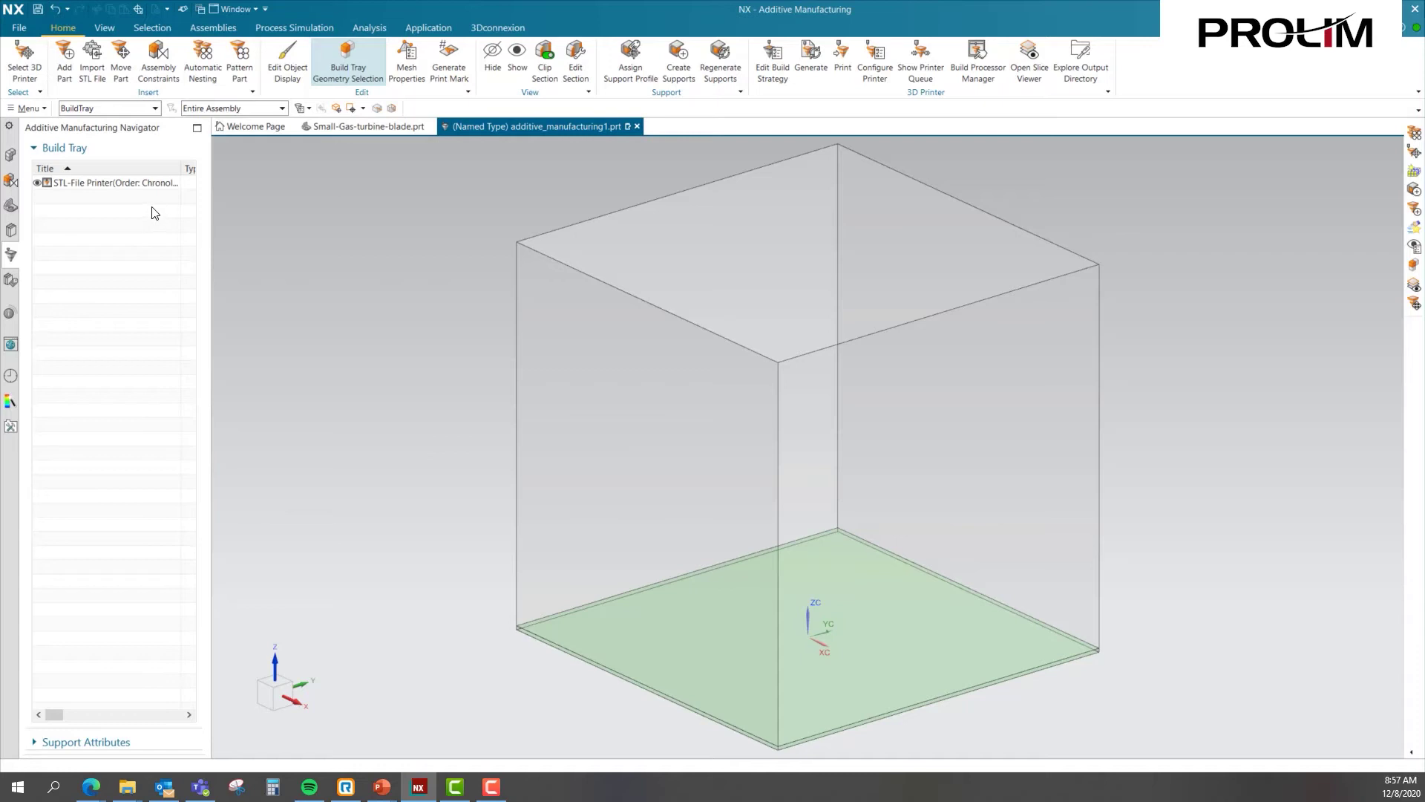
Add the loaded Small-Gas-turbine-blade part to the build tray, using Print Coordinate System as its component anchor.
click(138, 191)
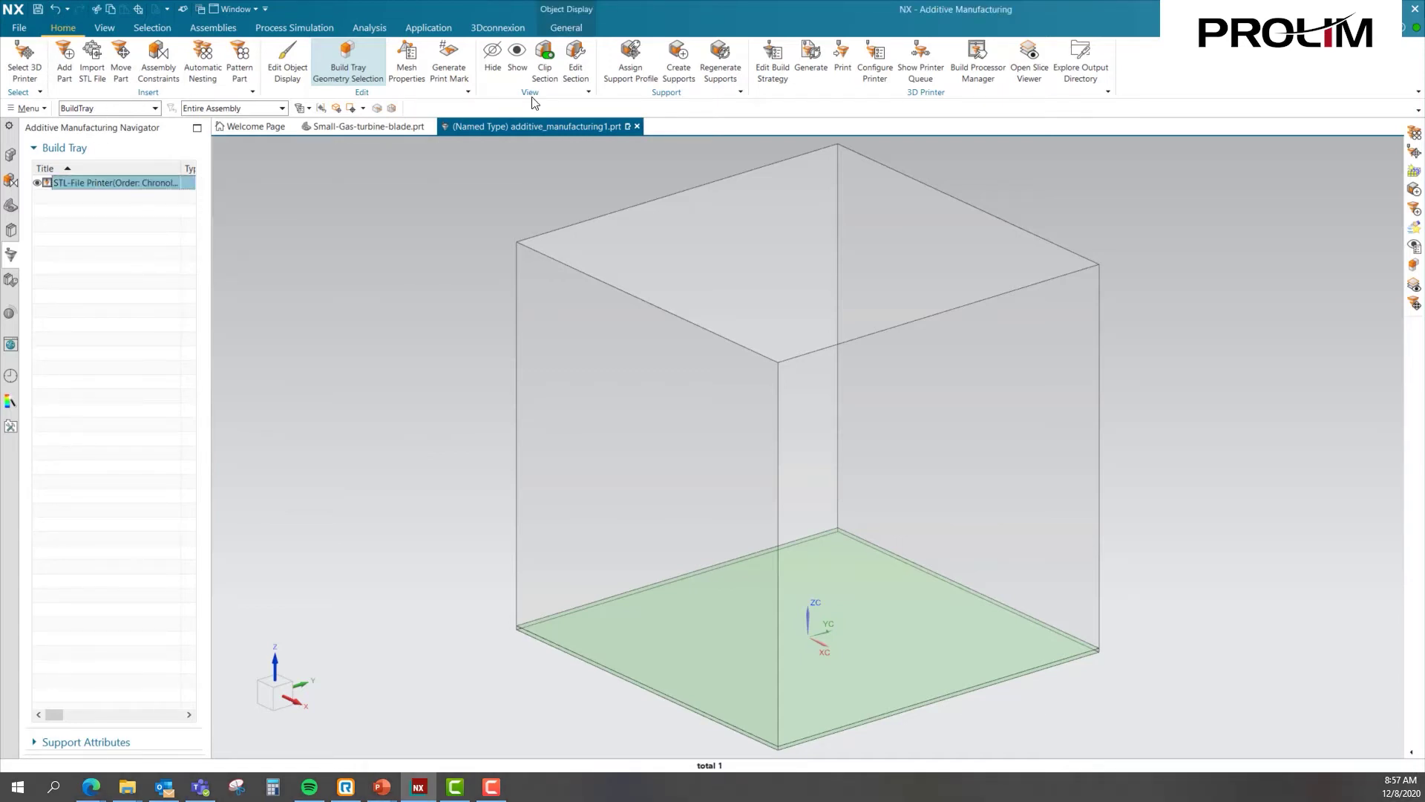
right_click(141, 190)
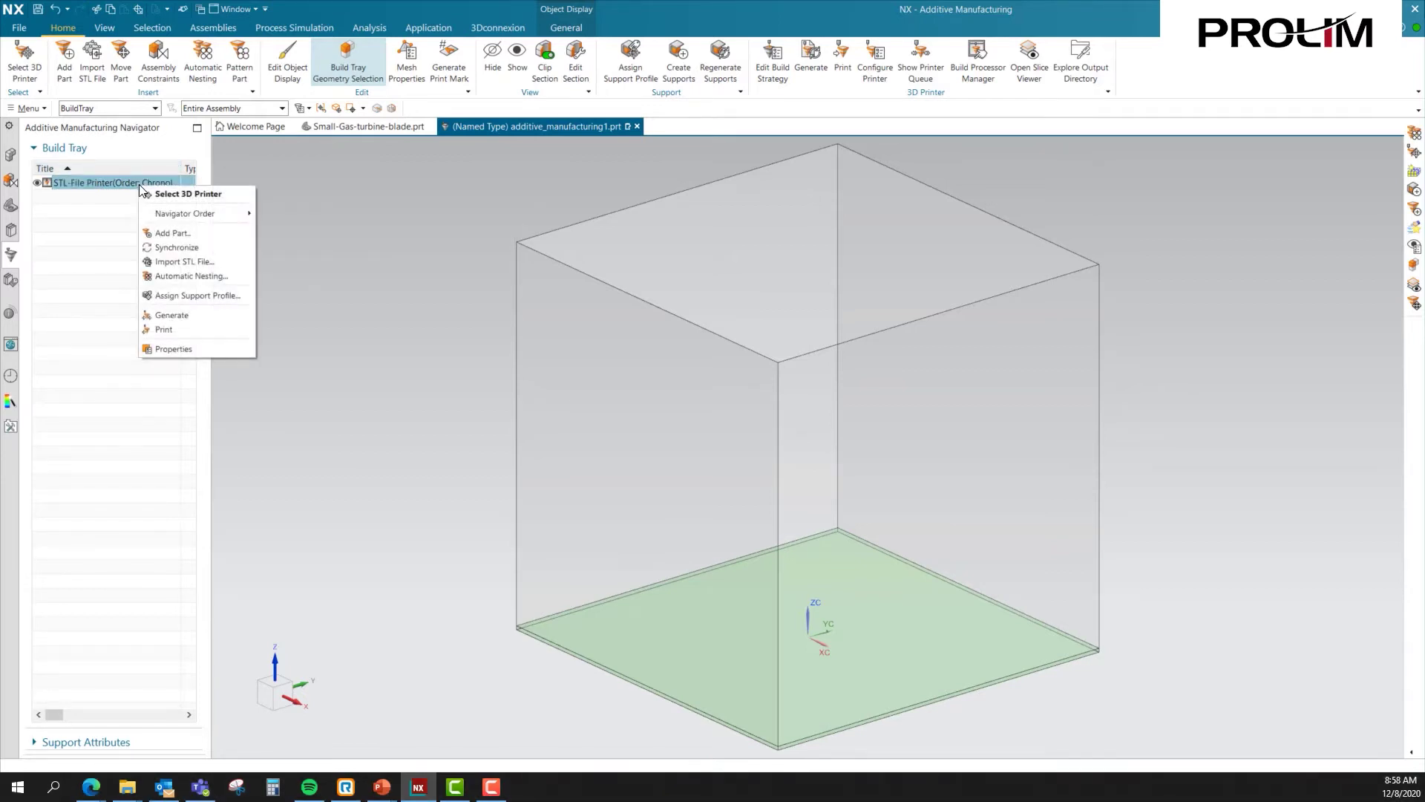
click(190, 233)
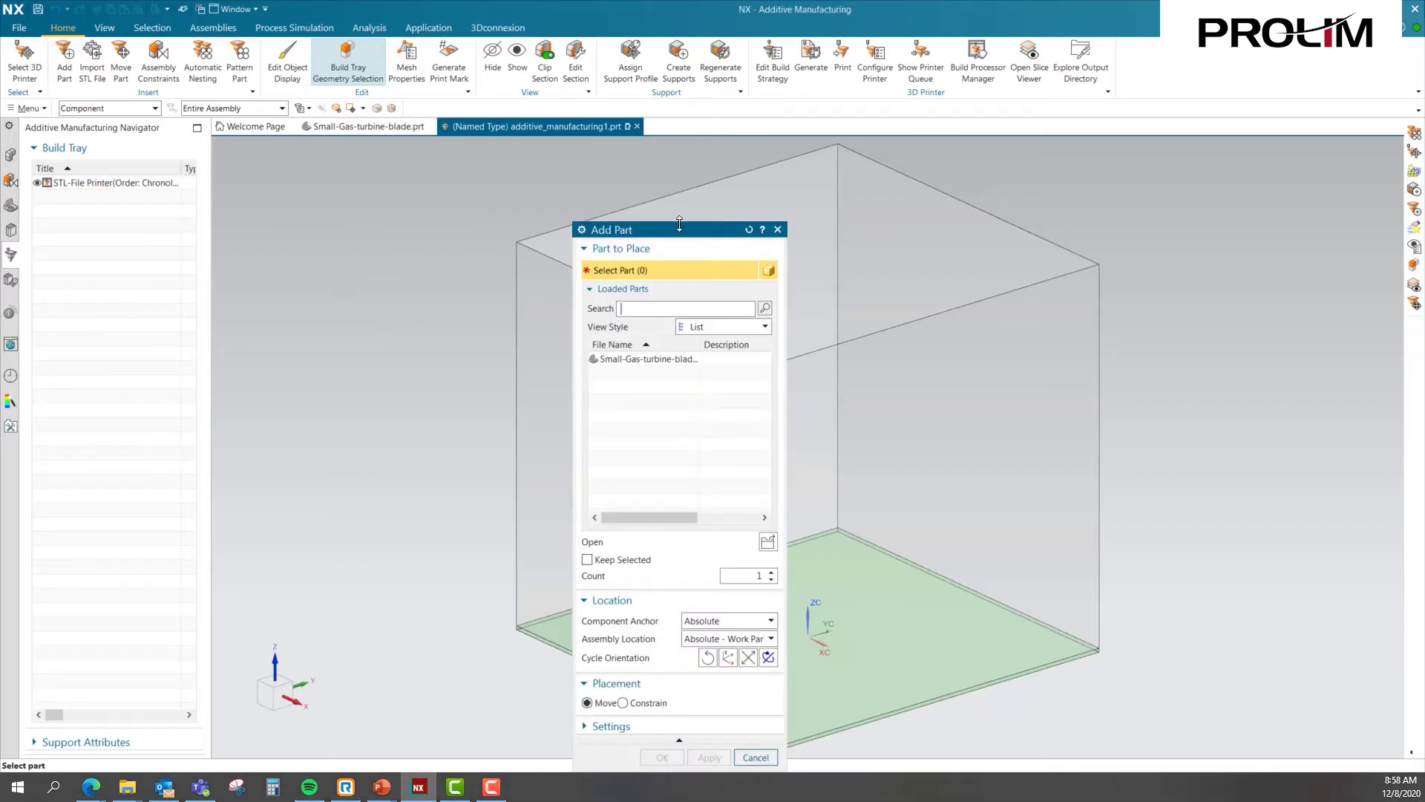
drag(672, 239, 504, 165)
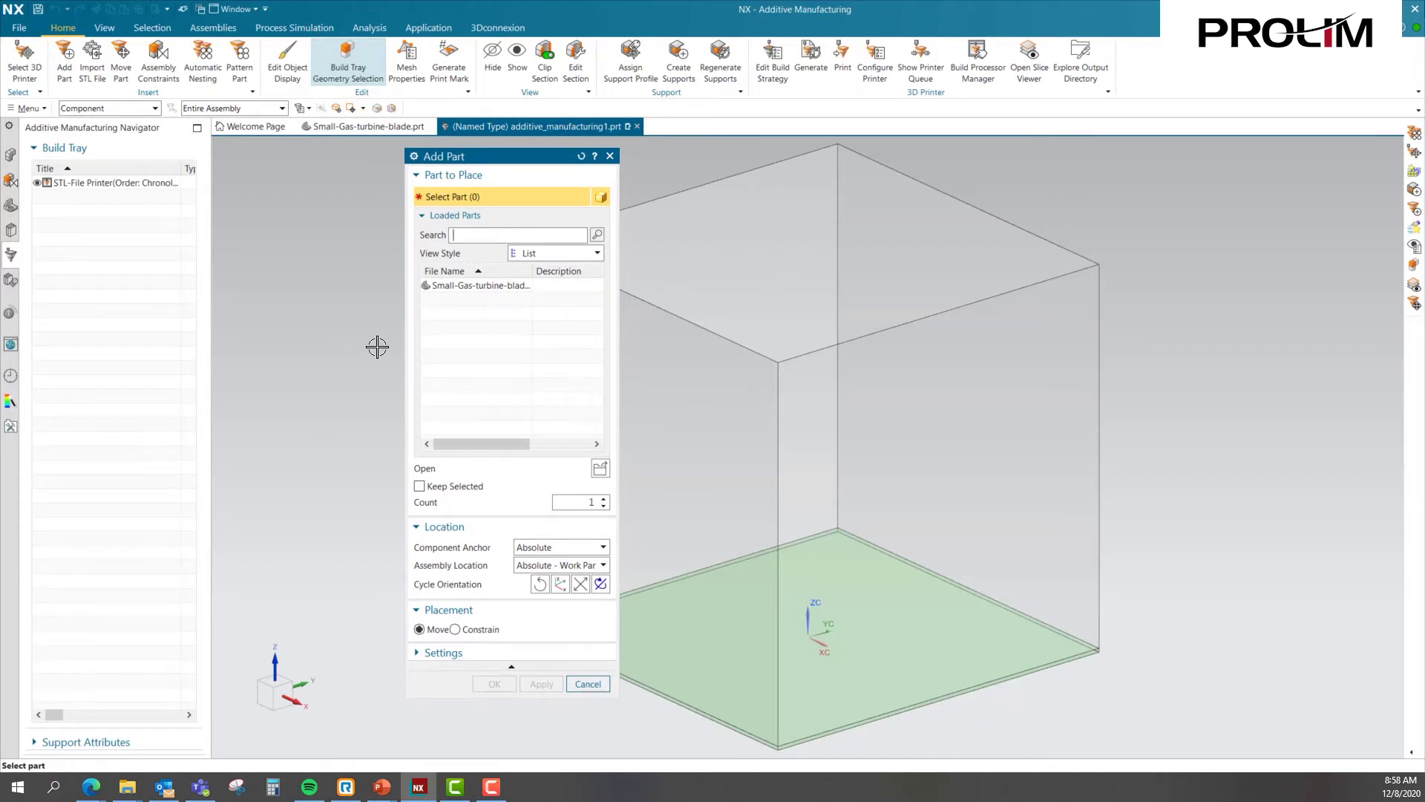
click(475, 285)
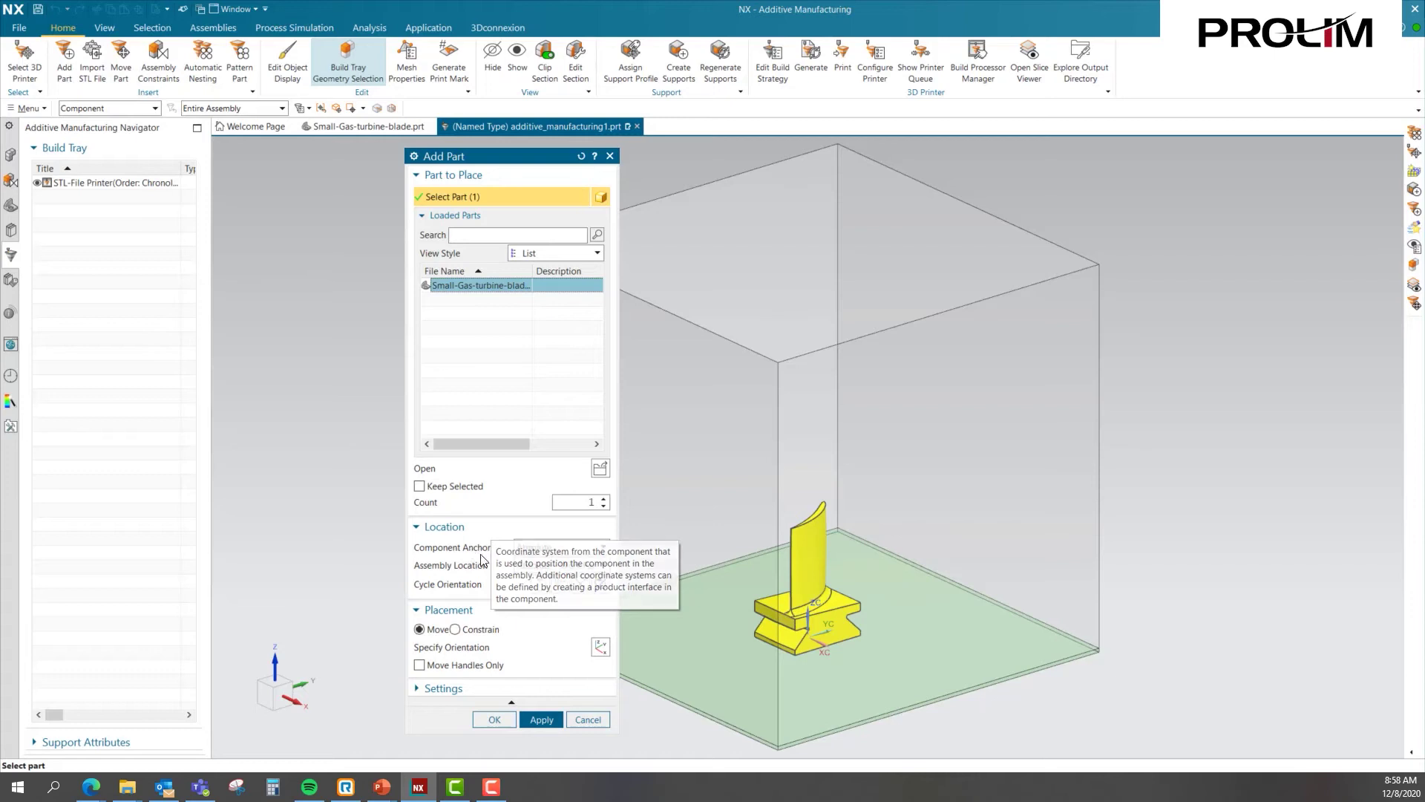
click(600, 548)
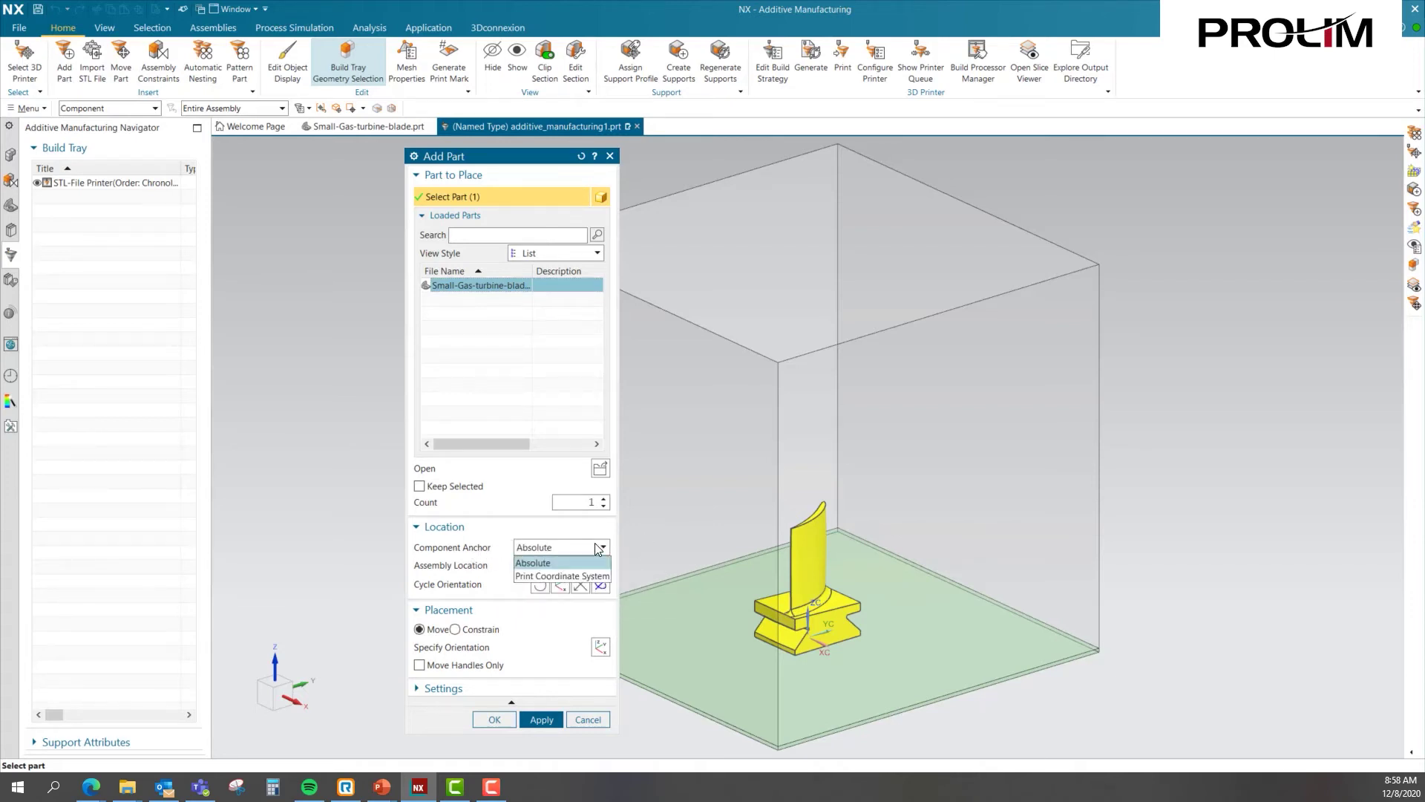
click(587, 576)
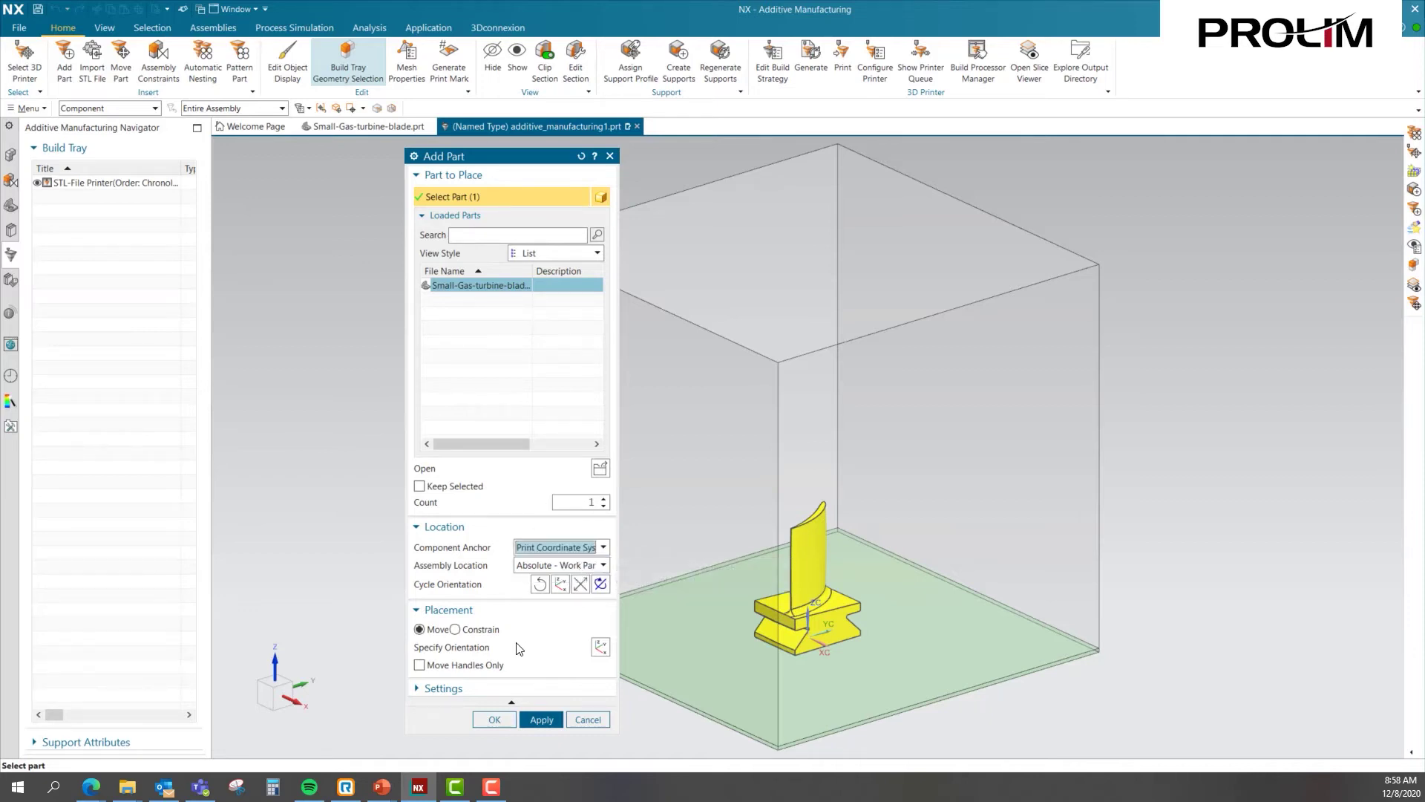
click(508, 719)
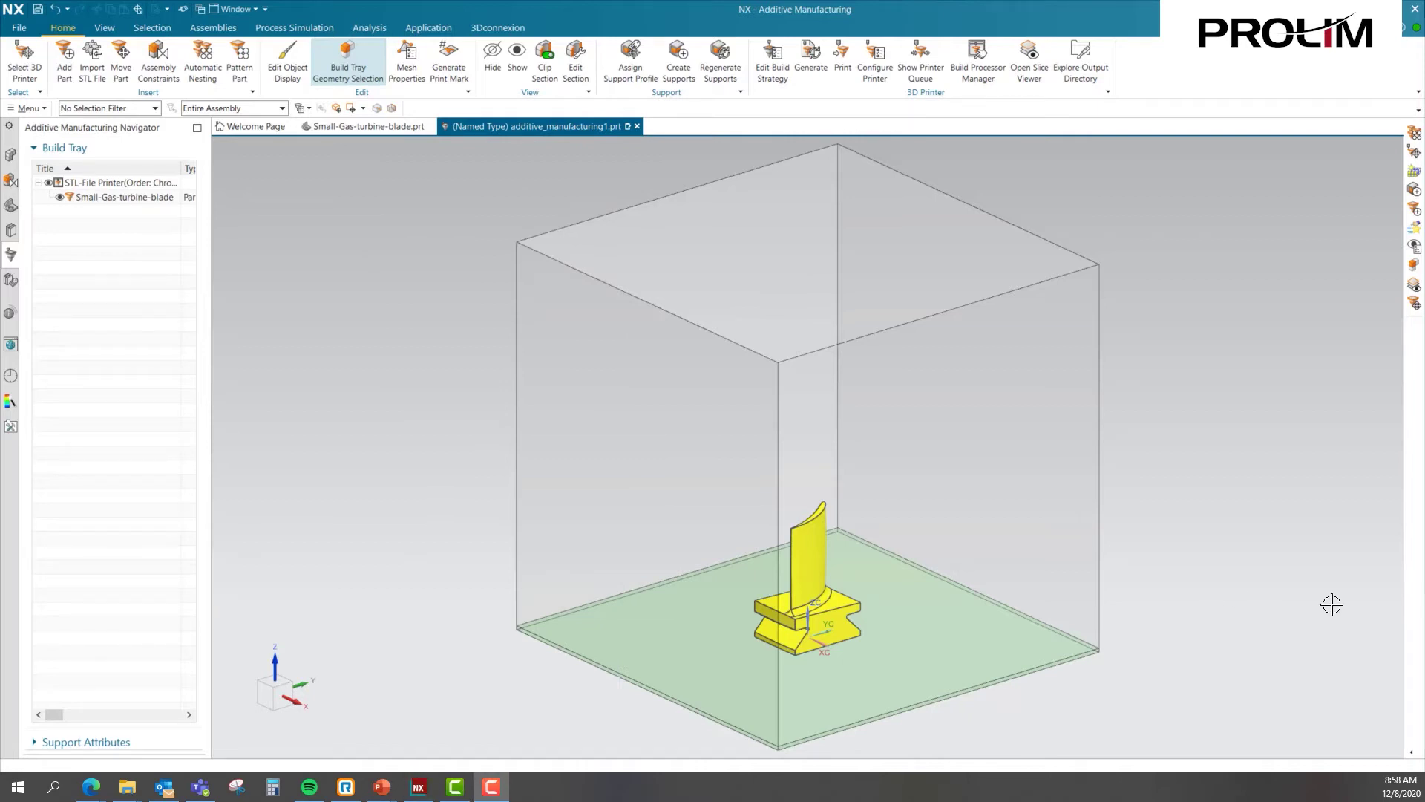
middle_drag(987, 738, 847, 694)
middle_drag(1040, 709, 1069, 718)
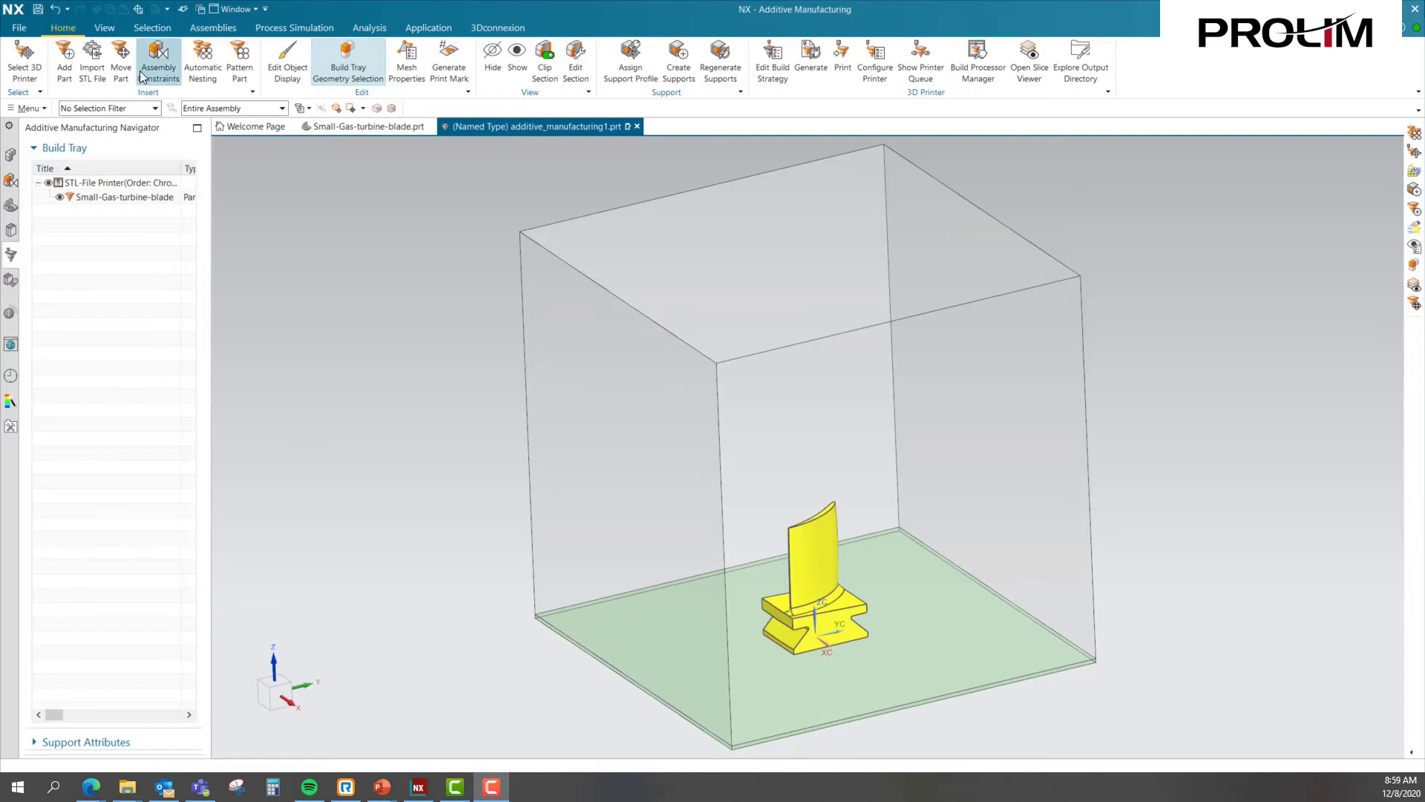
click(119, 64)
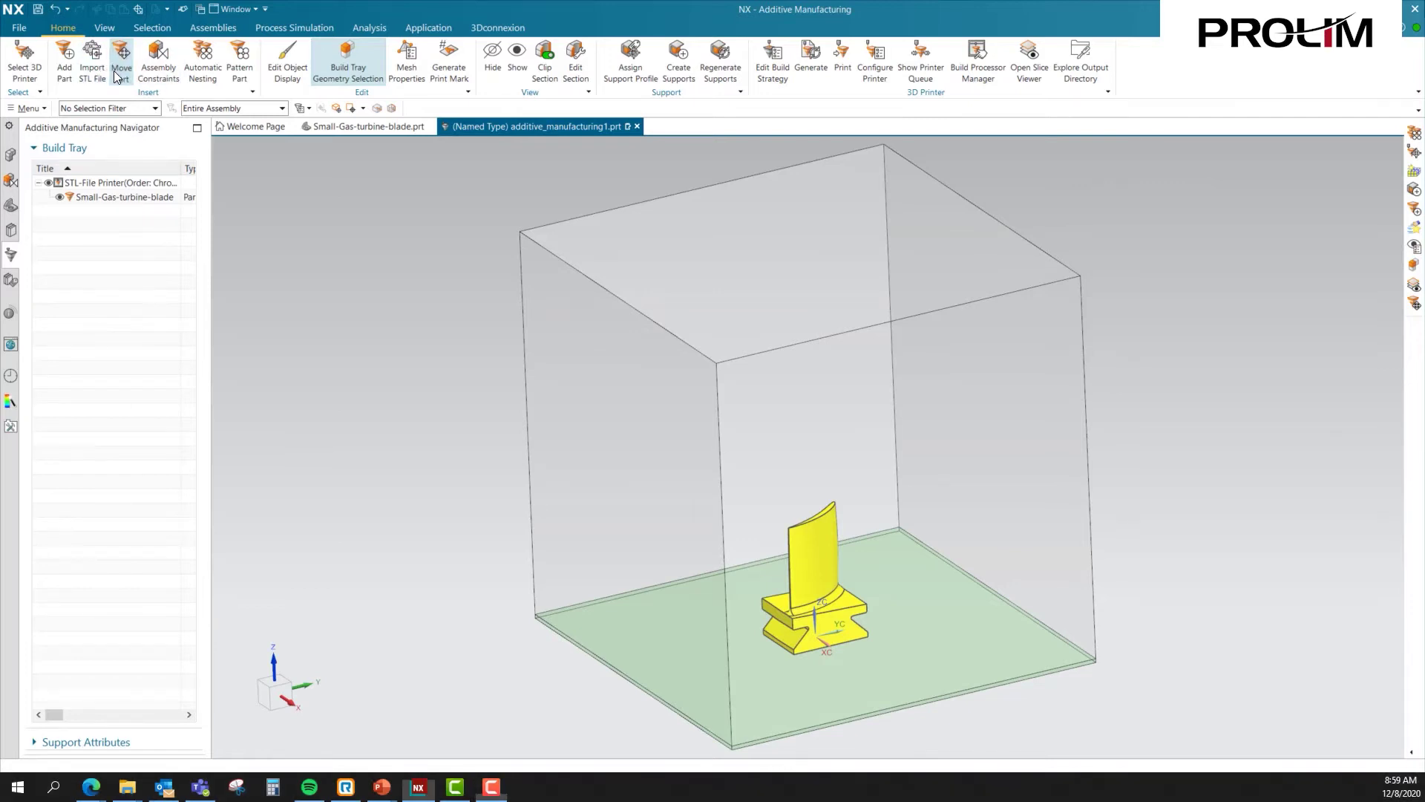
click(812, 553)
mouse_move(815, 514)
mouse_down()
mouse_move(810, 453)
mouse_move(813, 493)
mouse_up()
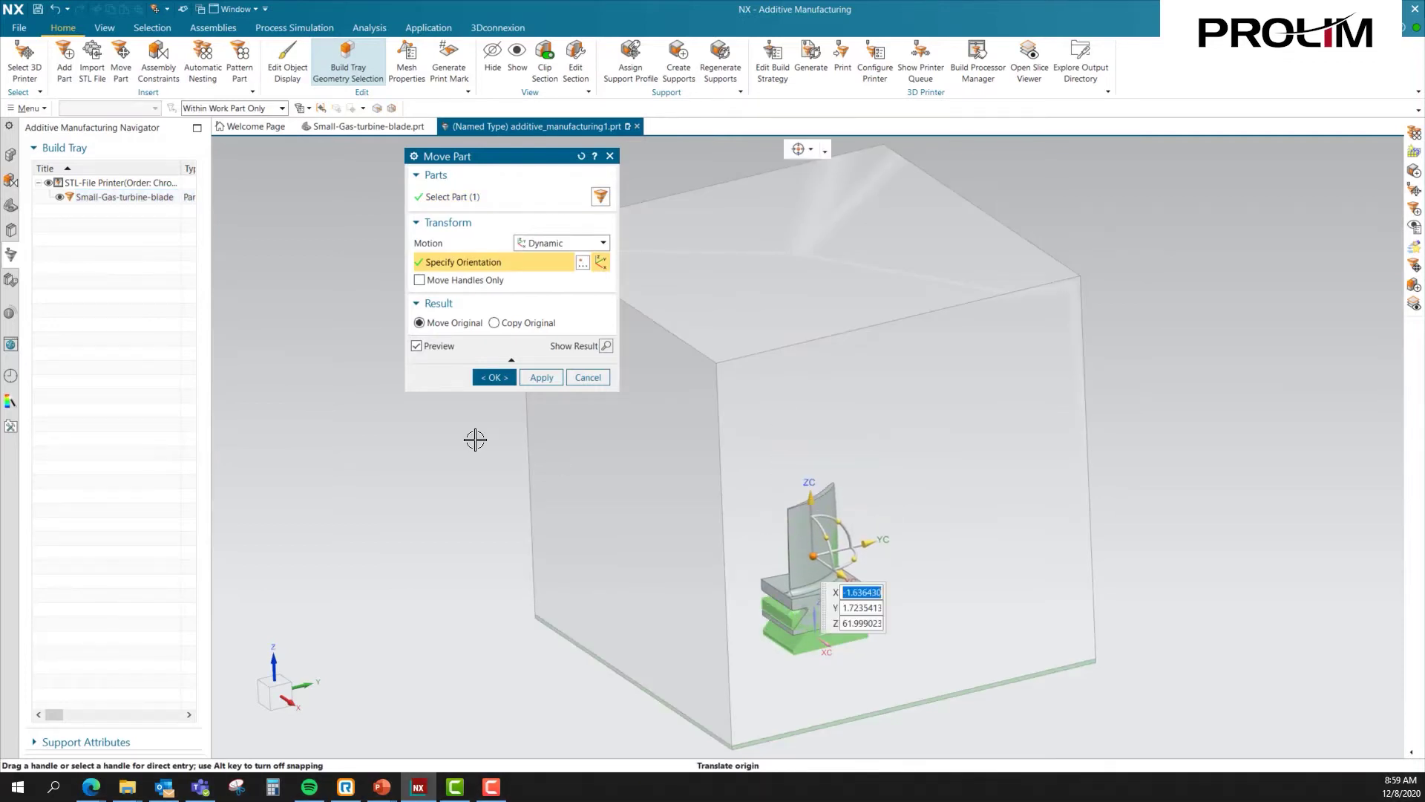
click(578, 380)
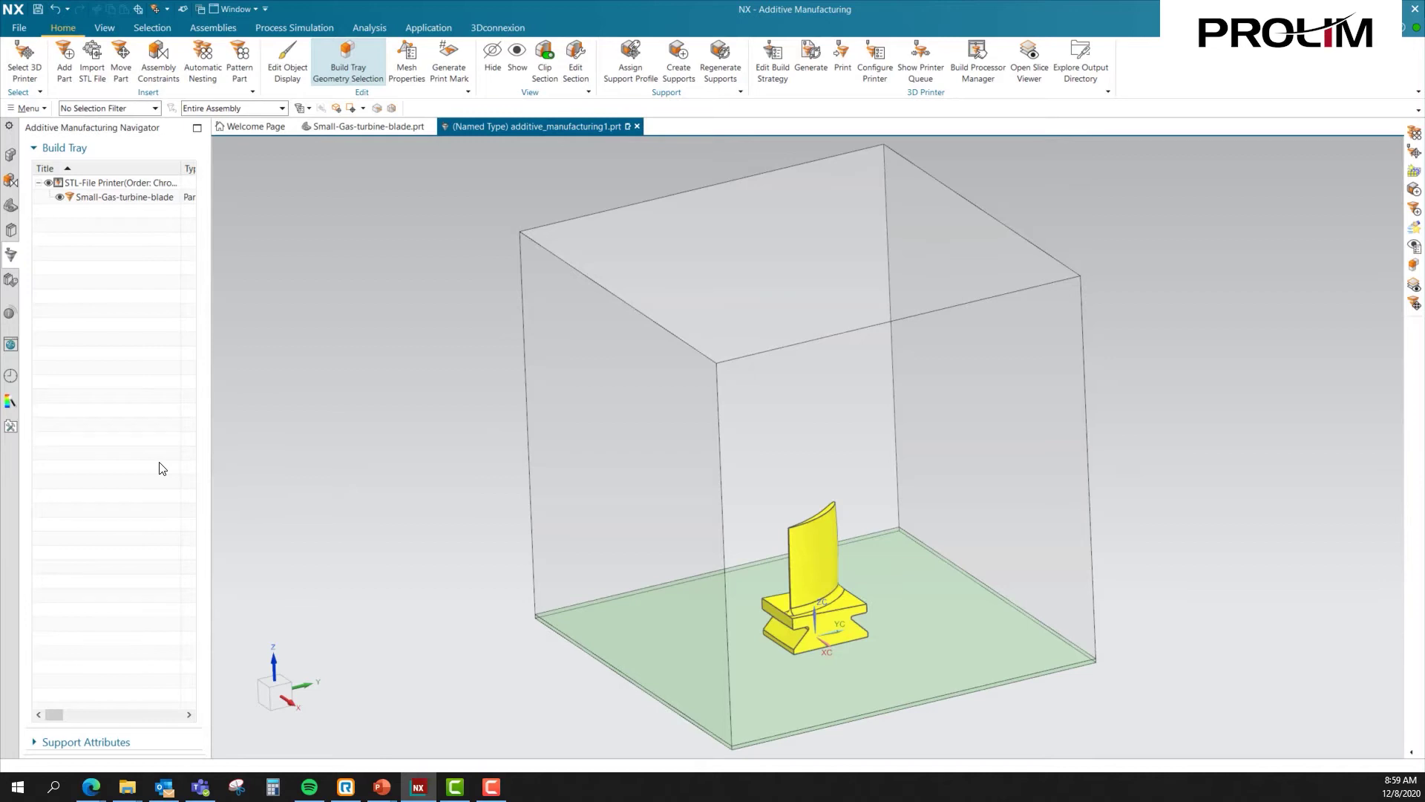
Run automatic 2D nesting on the turbine blade with a Z level of 10 and fixed rotation.
click(197, 53)
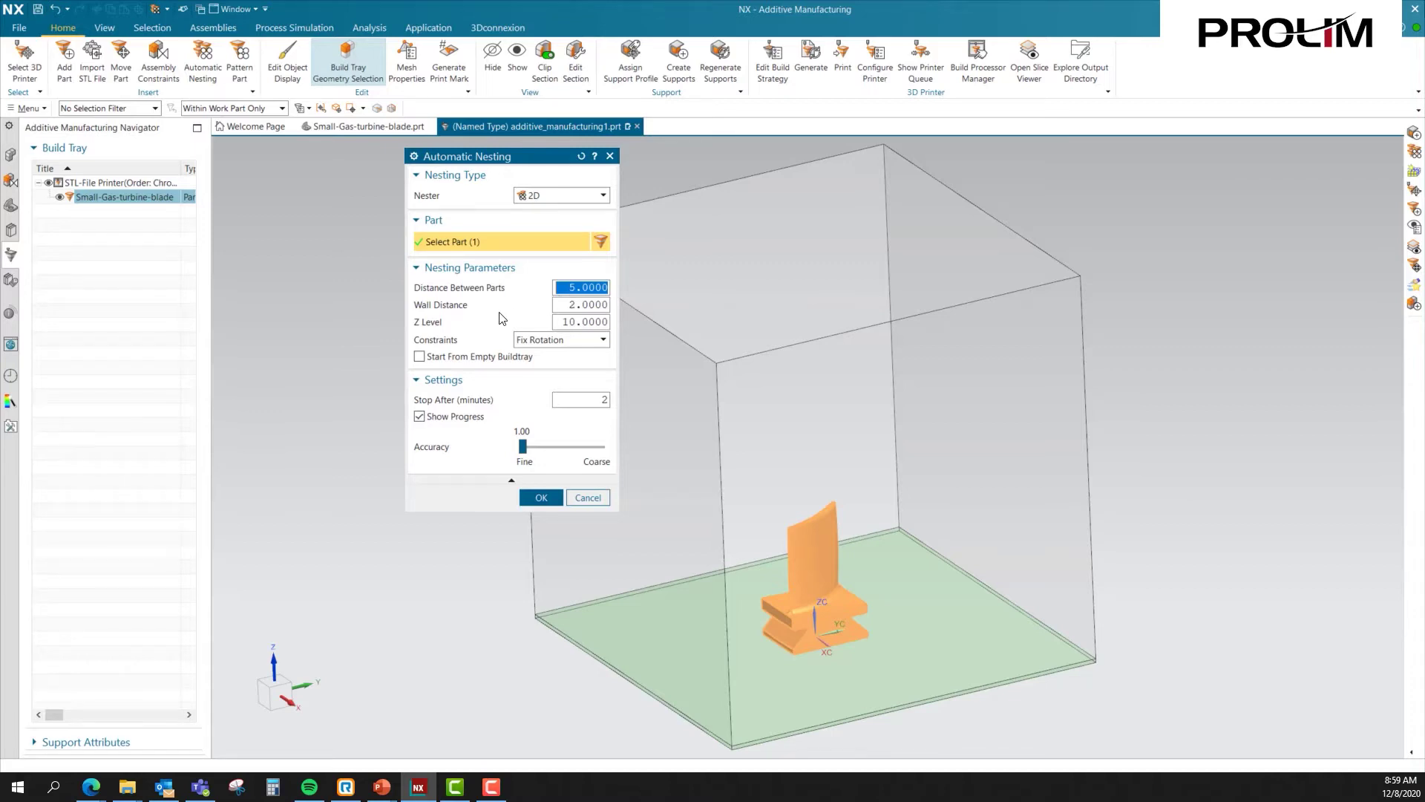
click(541, 497)
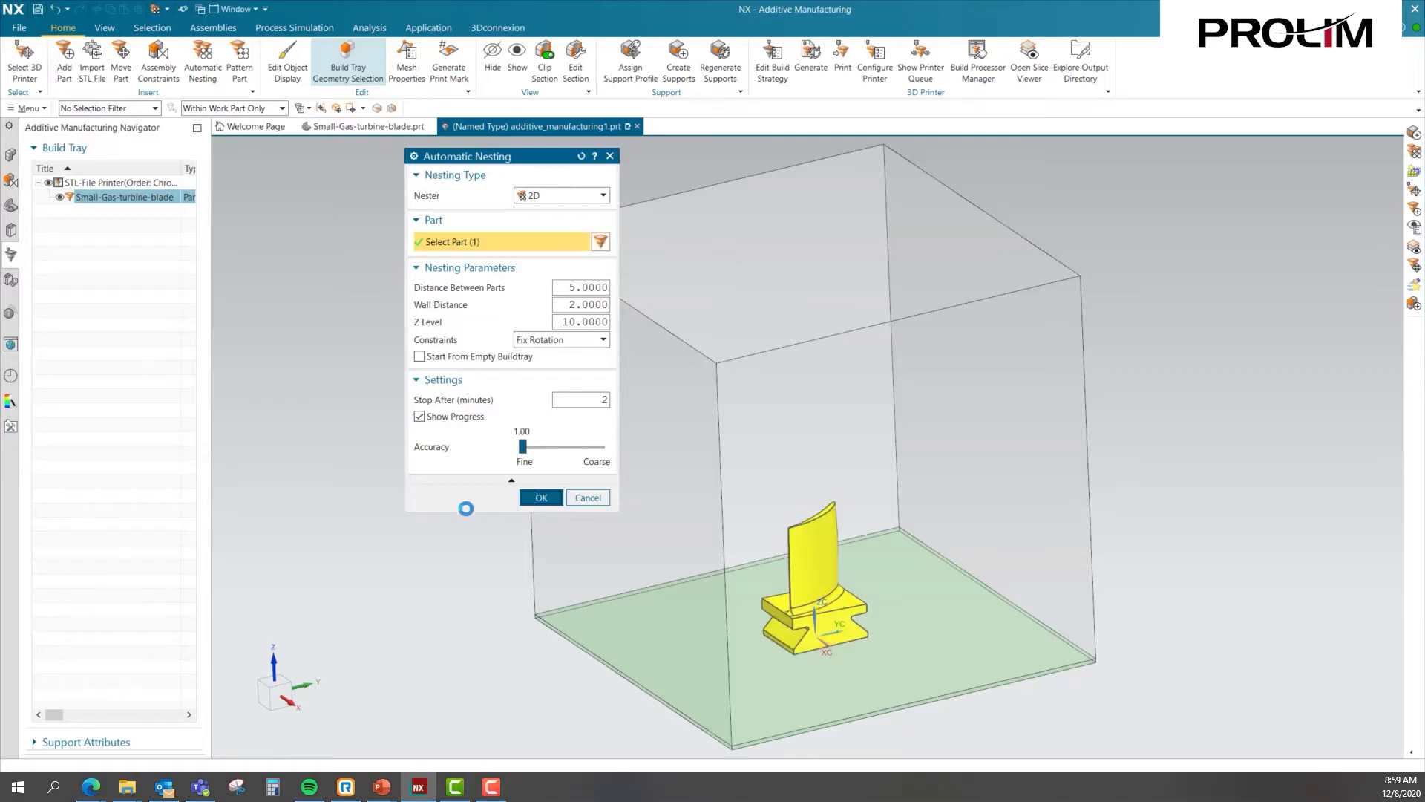
click(713, 442)
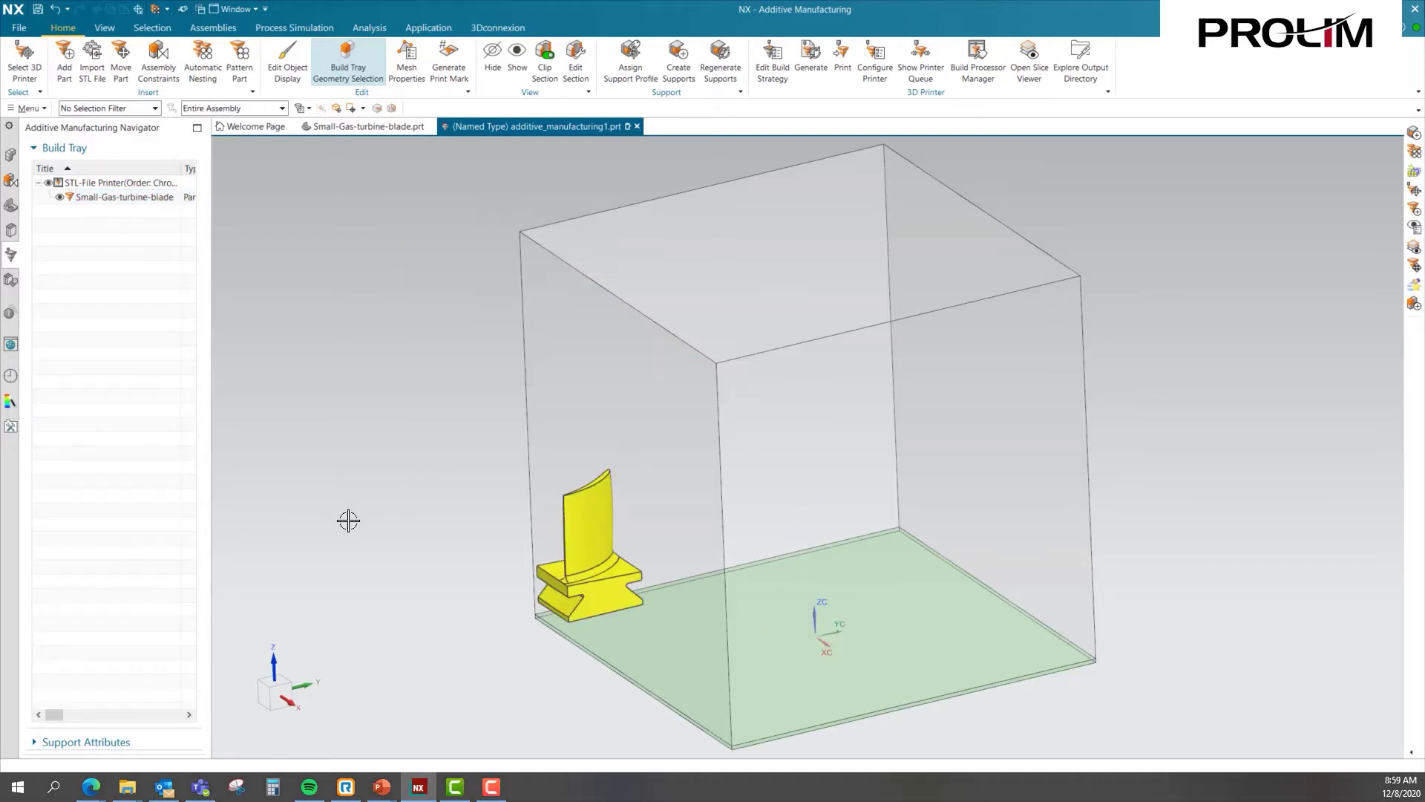
Set up a linear part pattern with its first direction along the Y axis.
middle_drag(435, 511, 493, 496)
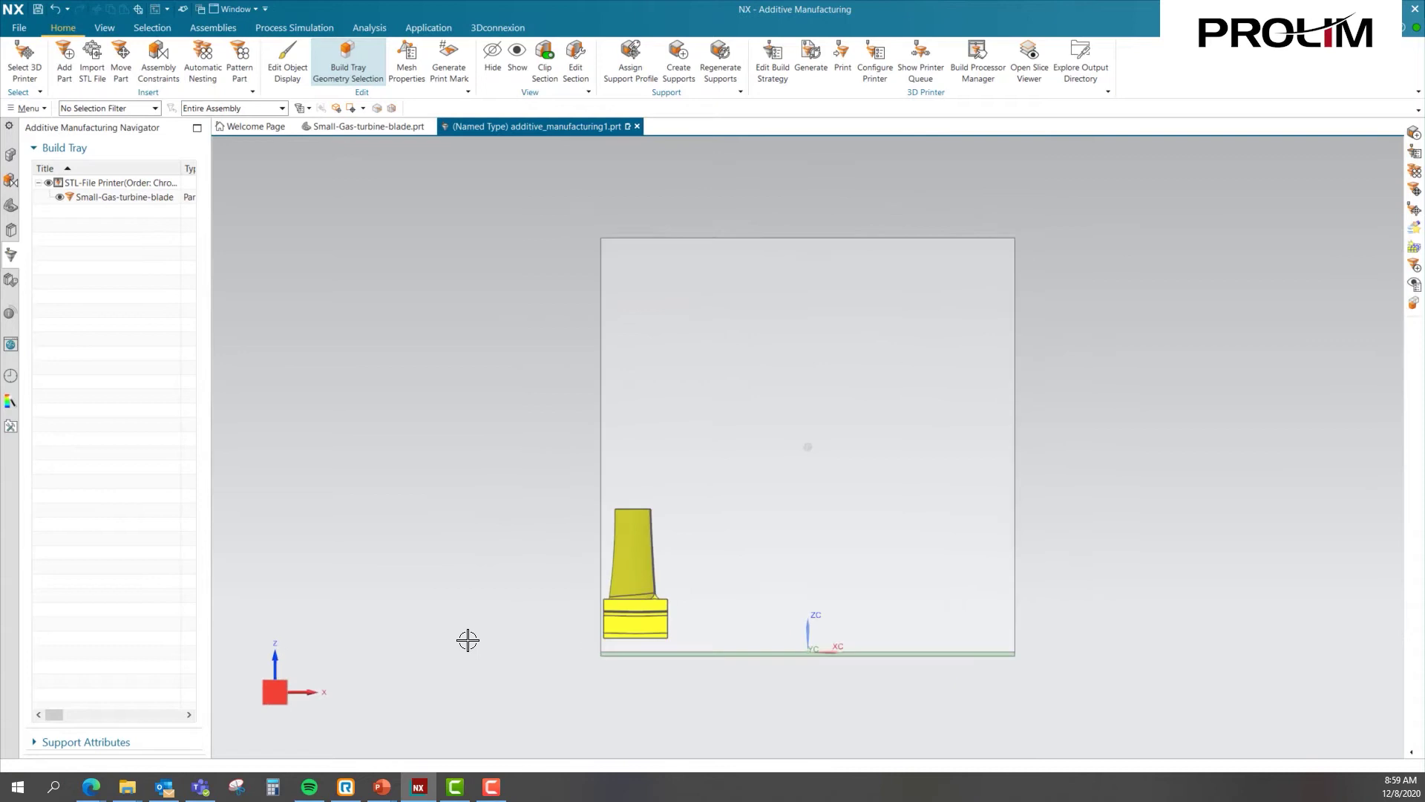
scroll(562, 663, up, 4)
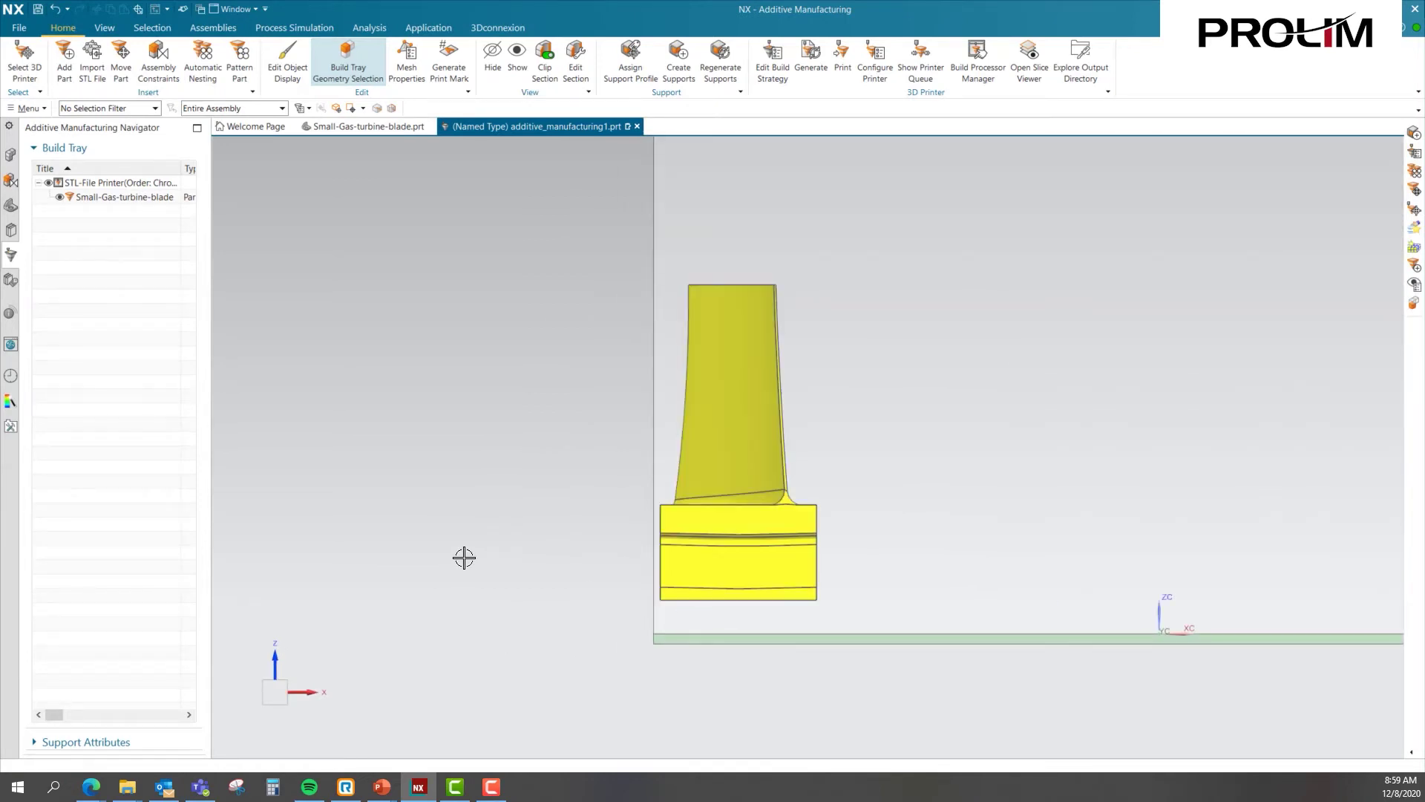
scroll(490, 556, down, 7)
middle_drag(648, 576, 421, 569)
scroll(421, 570, up, 5)
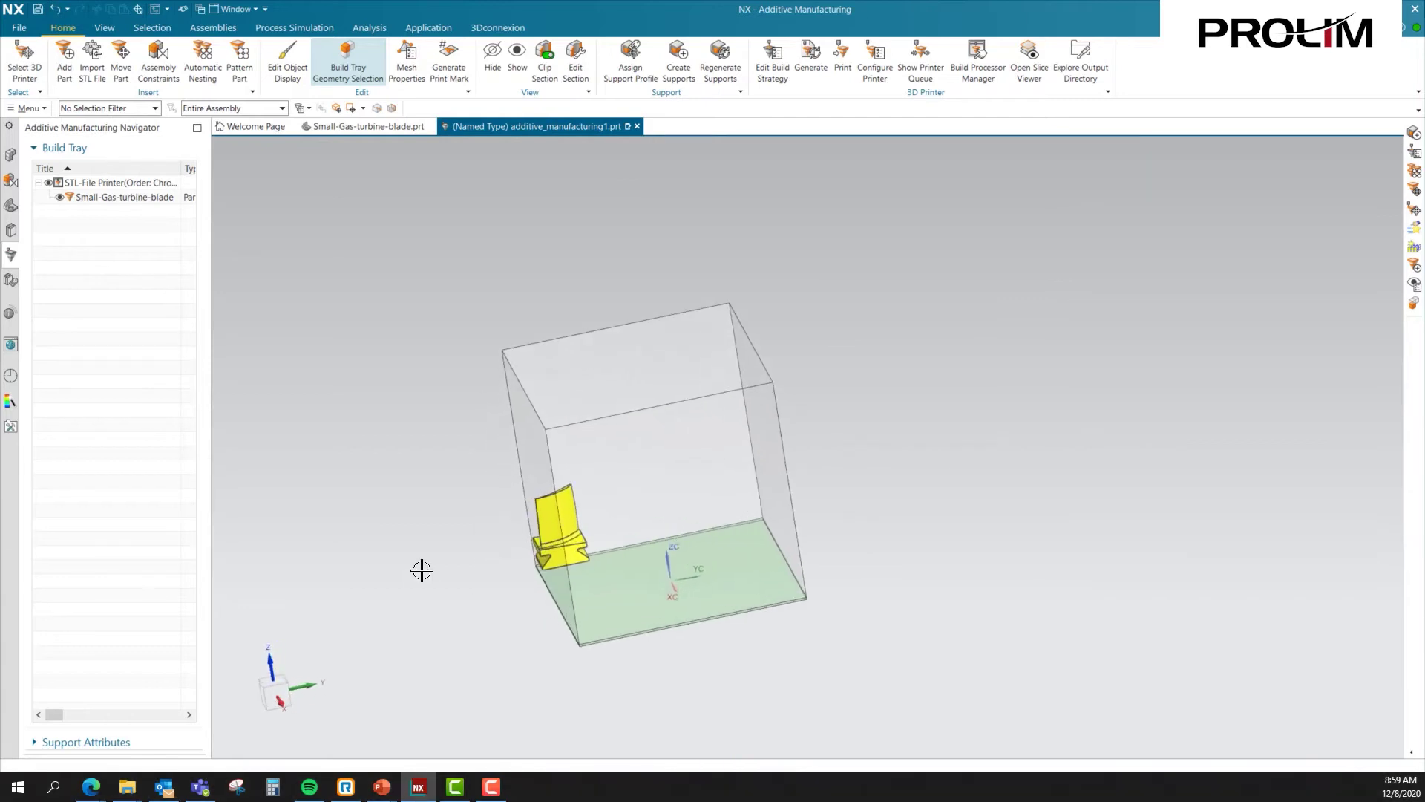
click(239, 73)
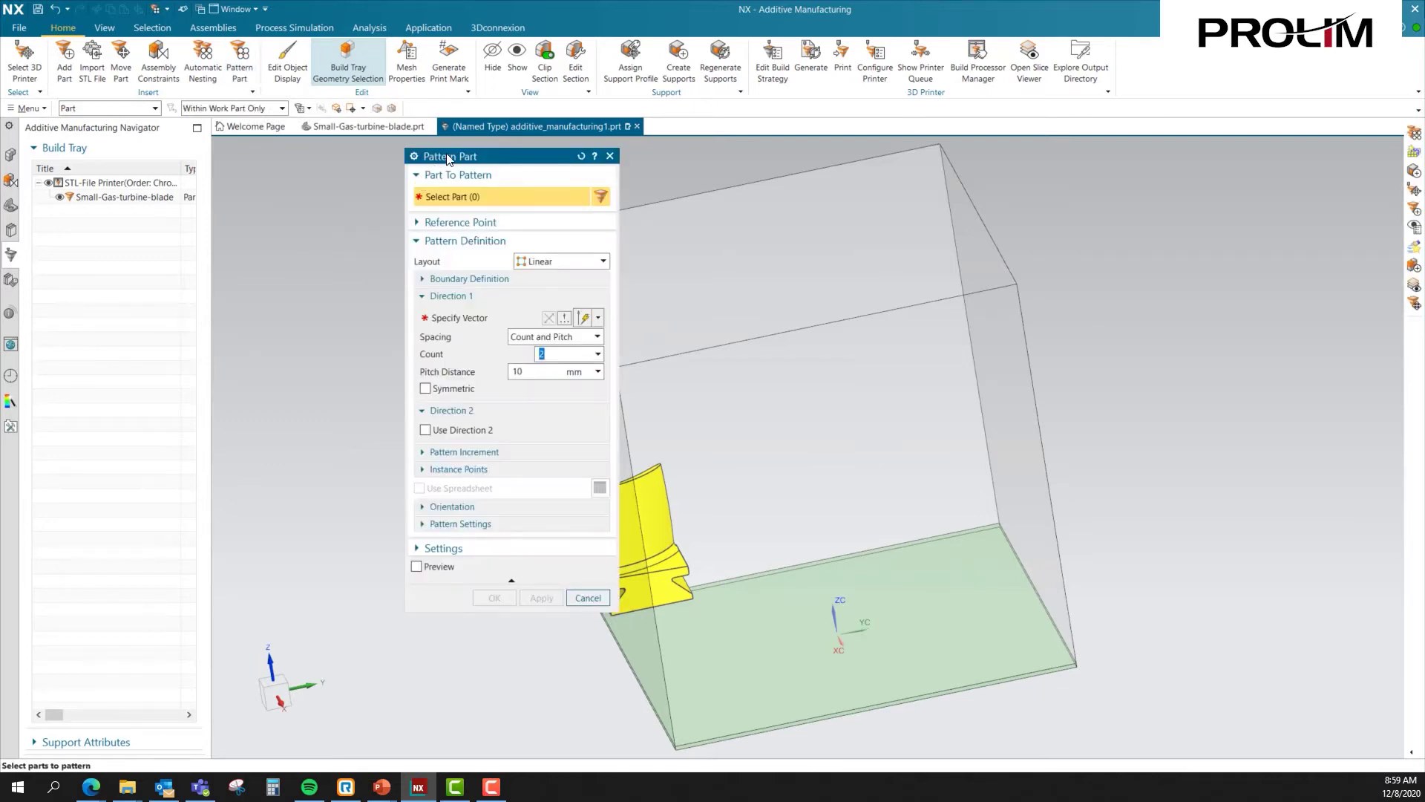
drag(482, 158, 324, 127)
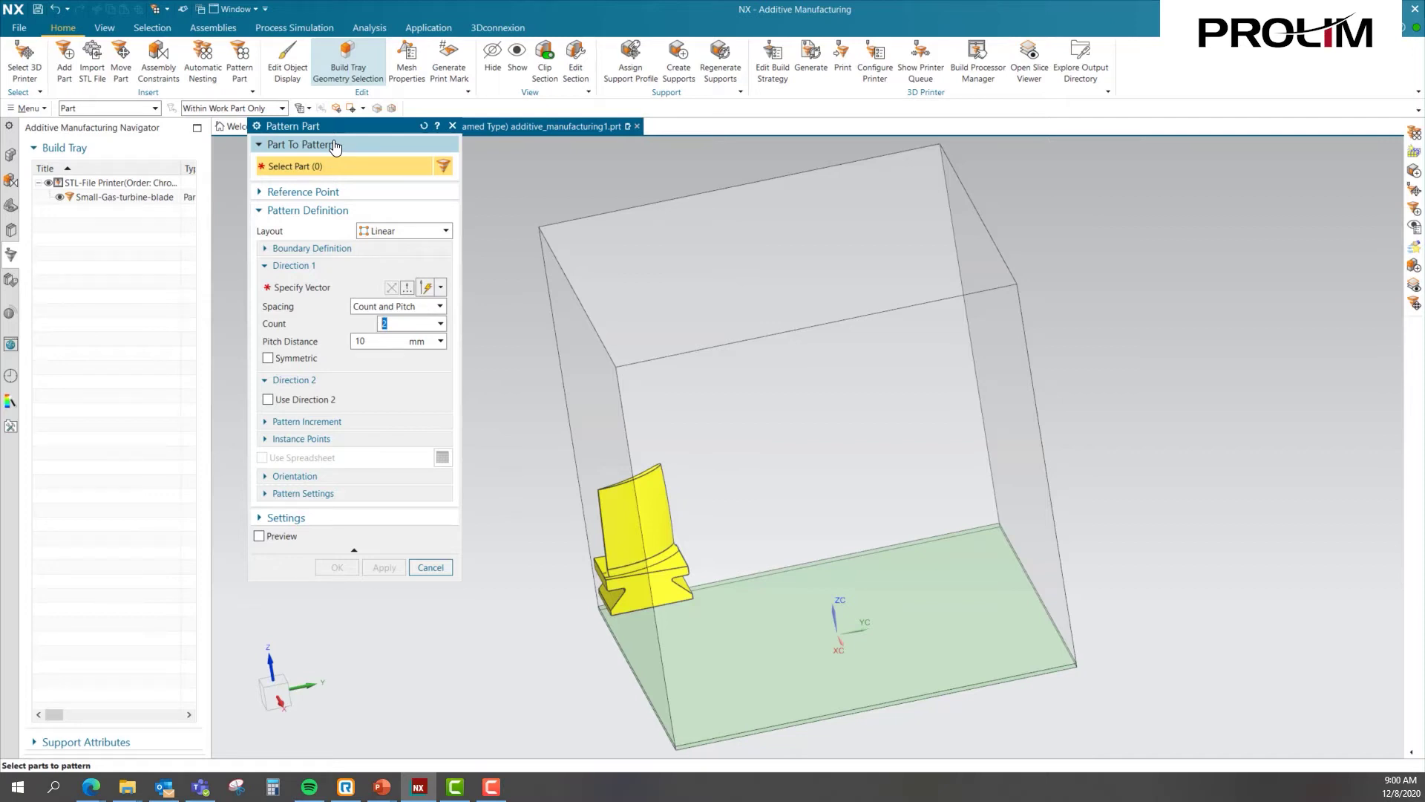
click(446, 231)
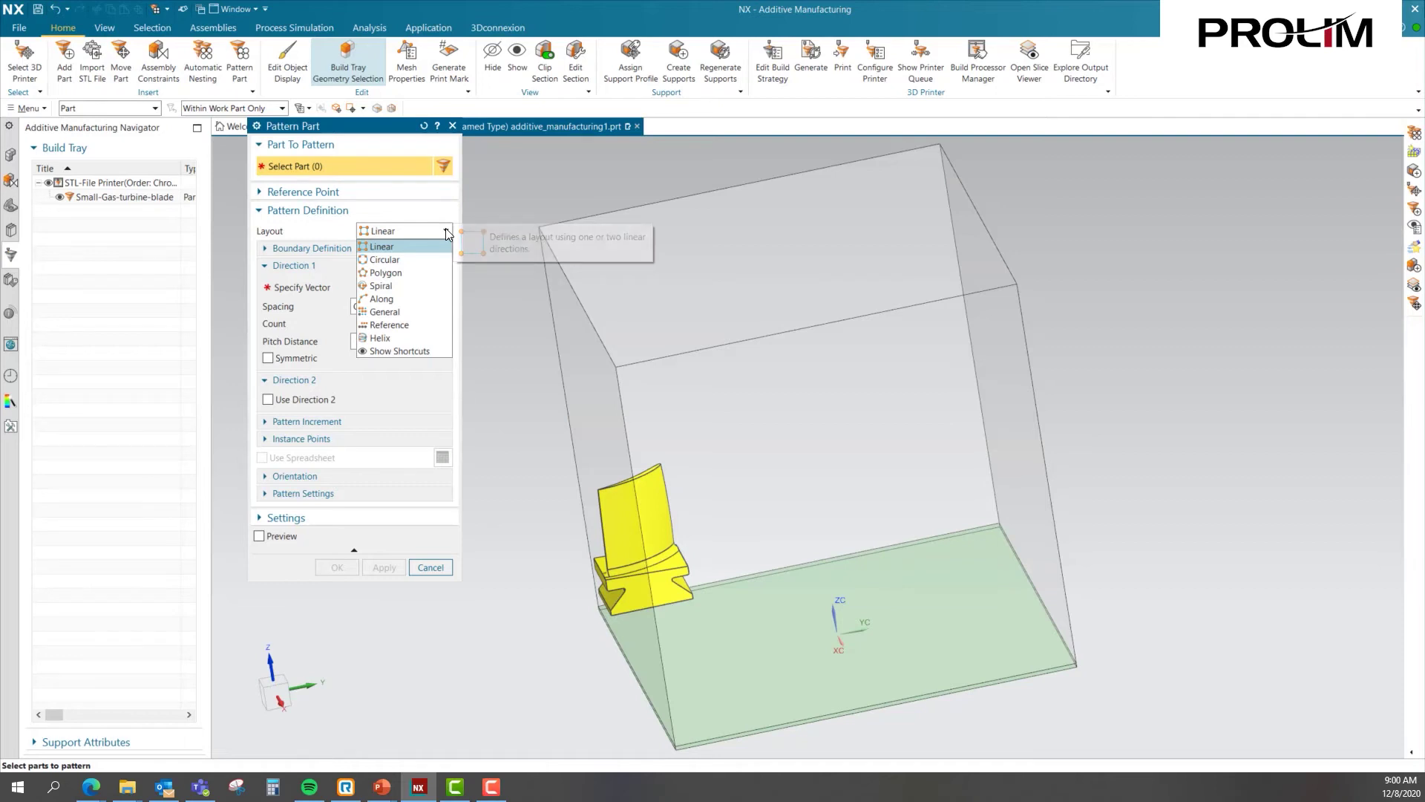
click(446, 231)
click(318, 294)
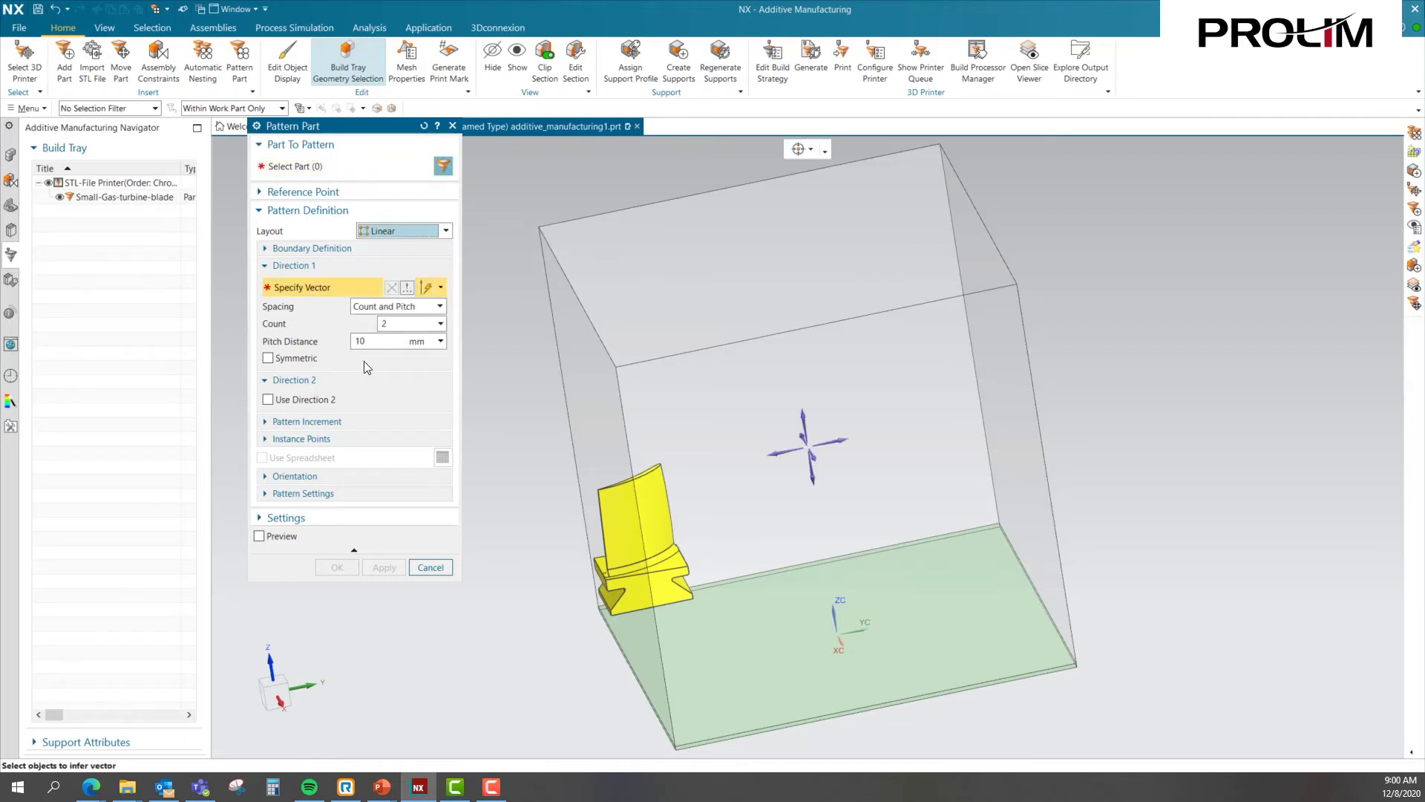
click(833, 439)
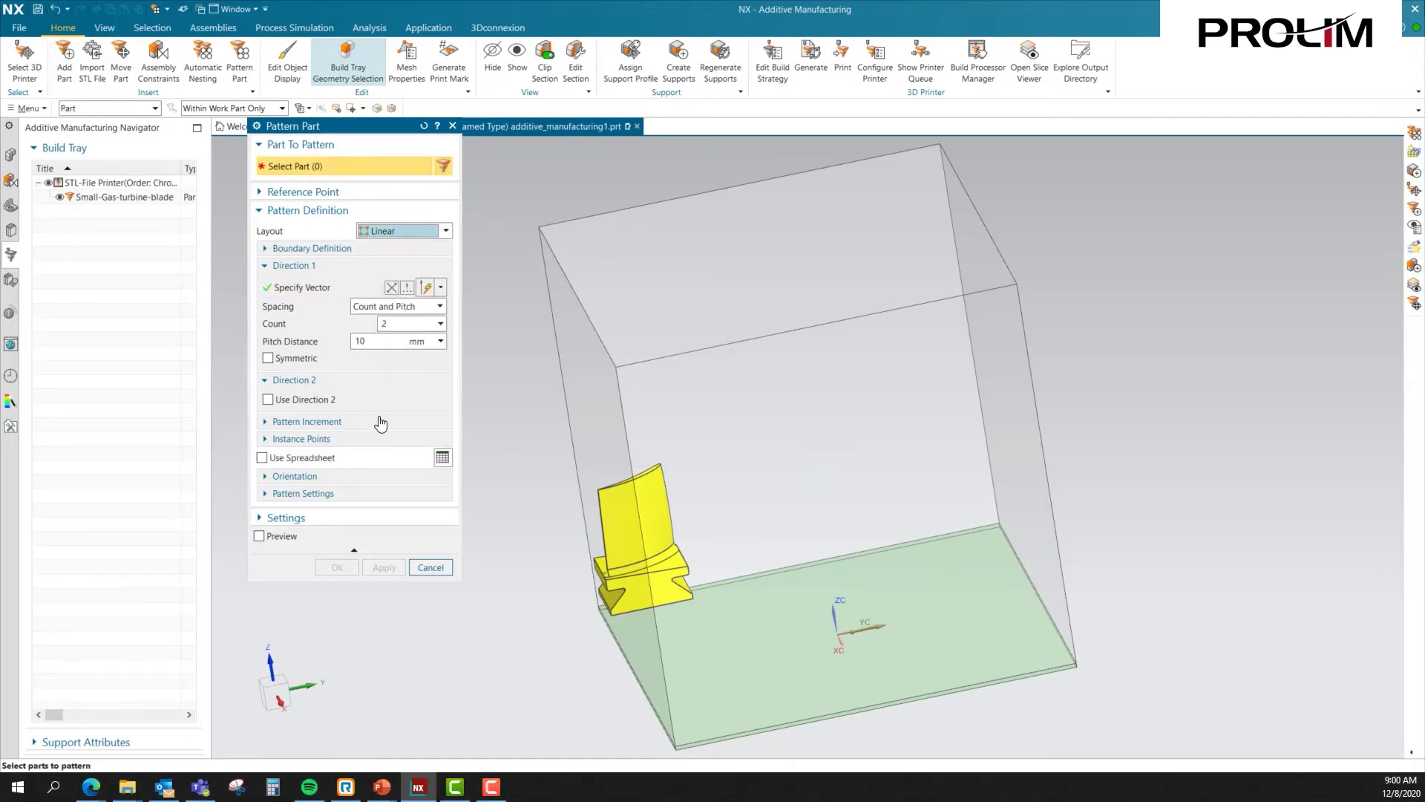
Enable the second direction of the linear pattern and align it with the X axis.
click(270, 401)
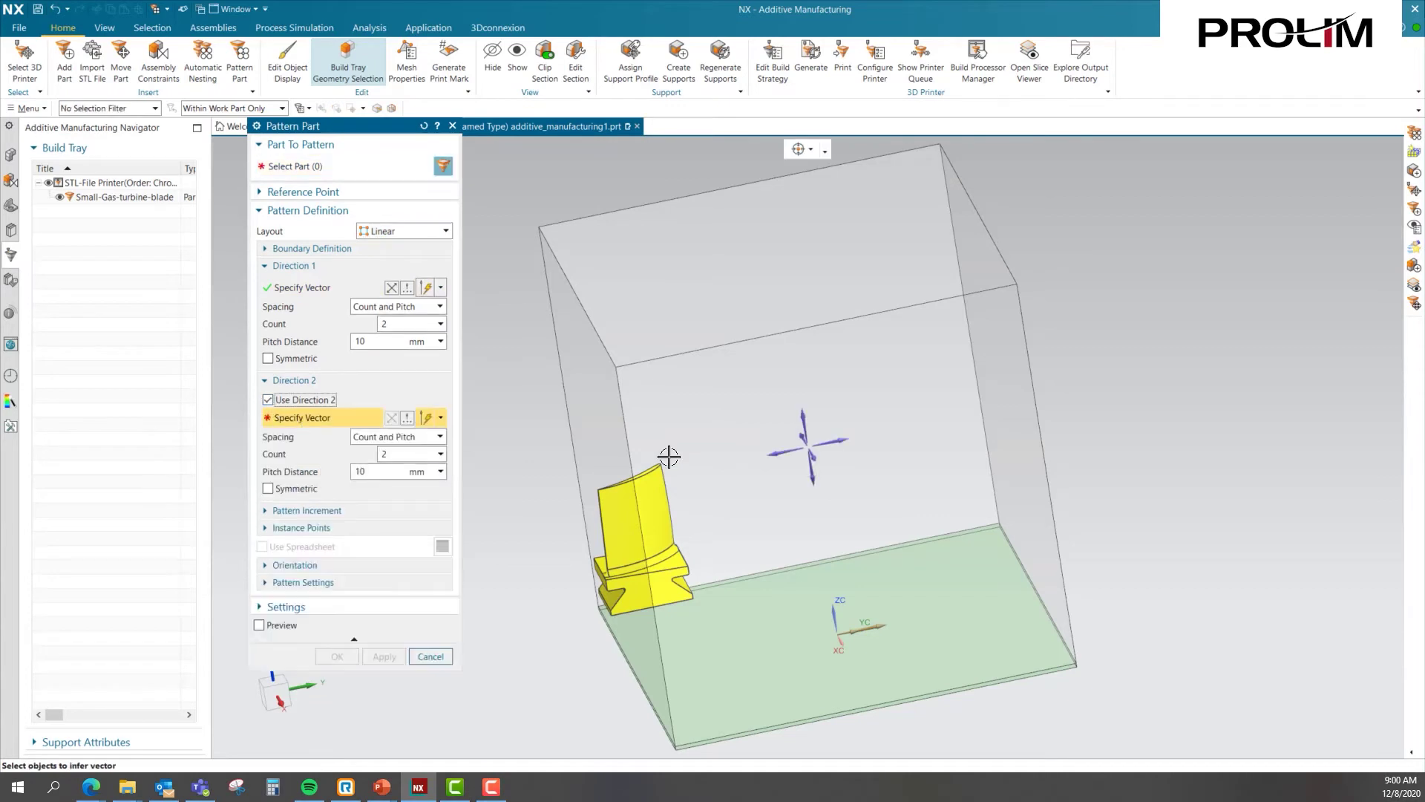
middle_drag(757, 471, 800, 473)
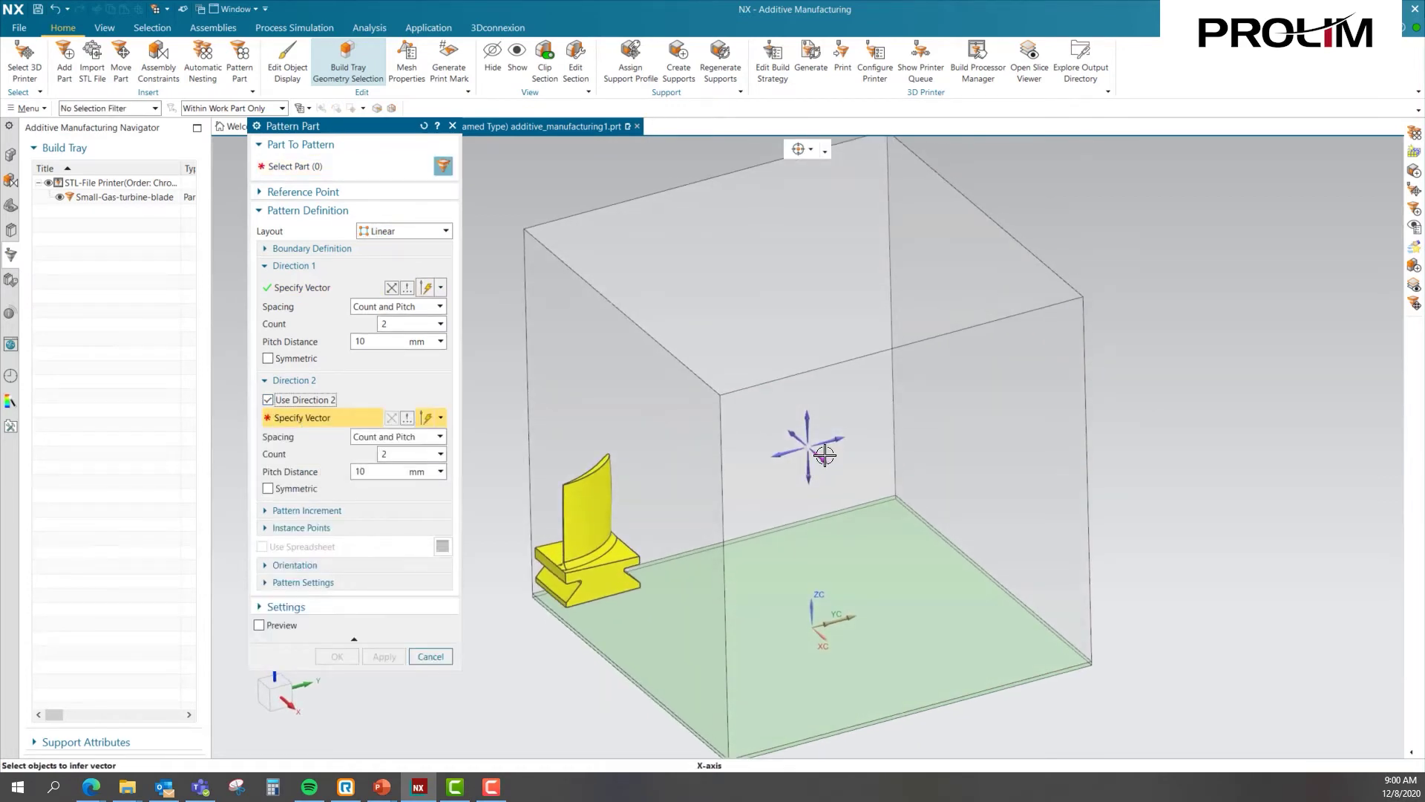
click(825, 454)
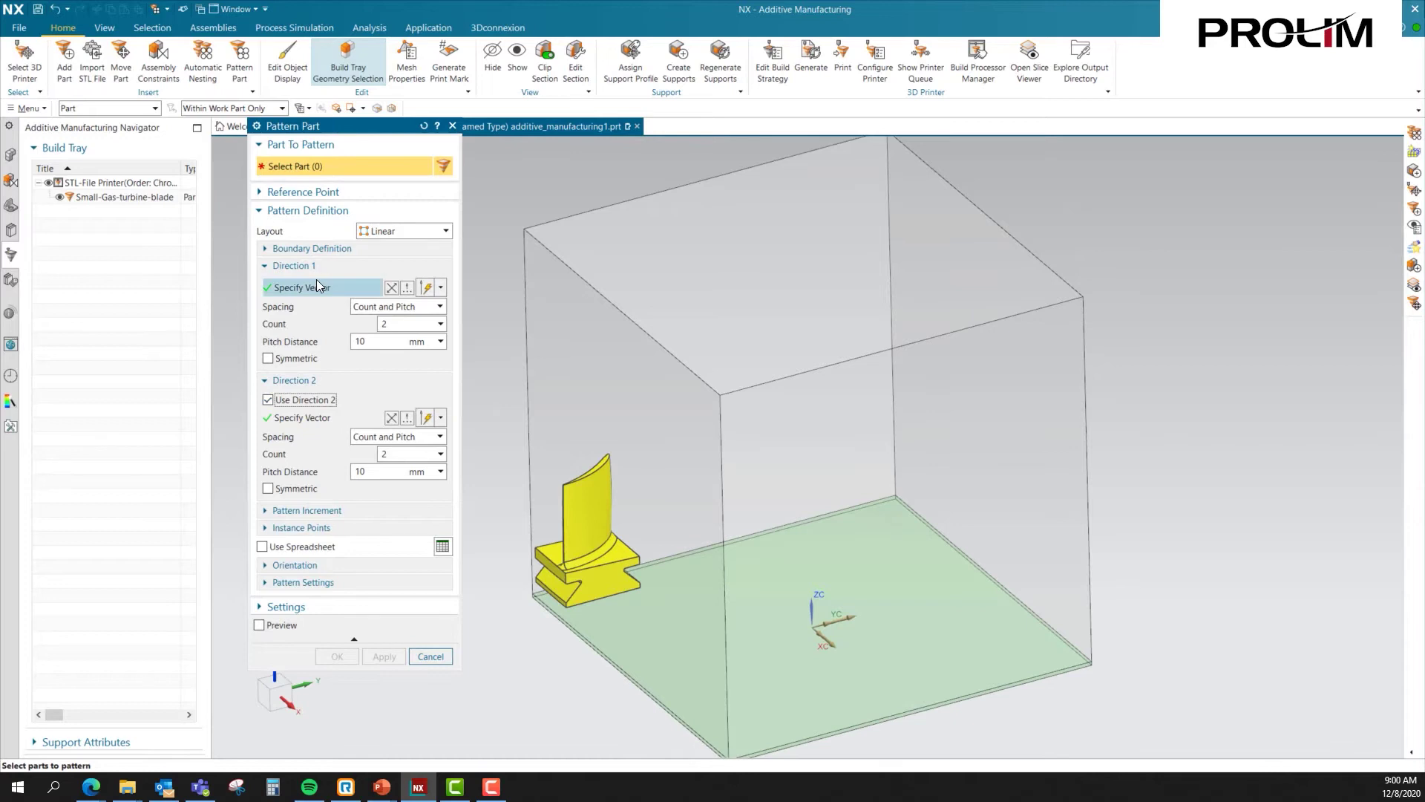
Preview the turbine blade pattern with a 95 mm pitch in direction 1 and 150 mm in direction 2, and cancel it.
click(533, 540)
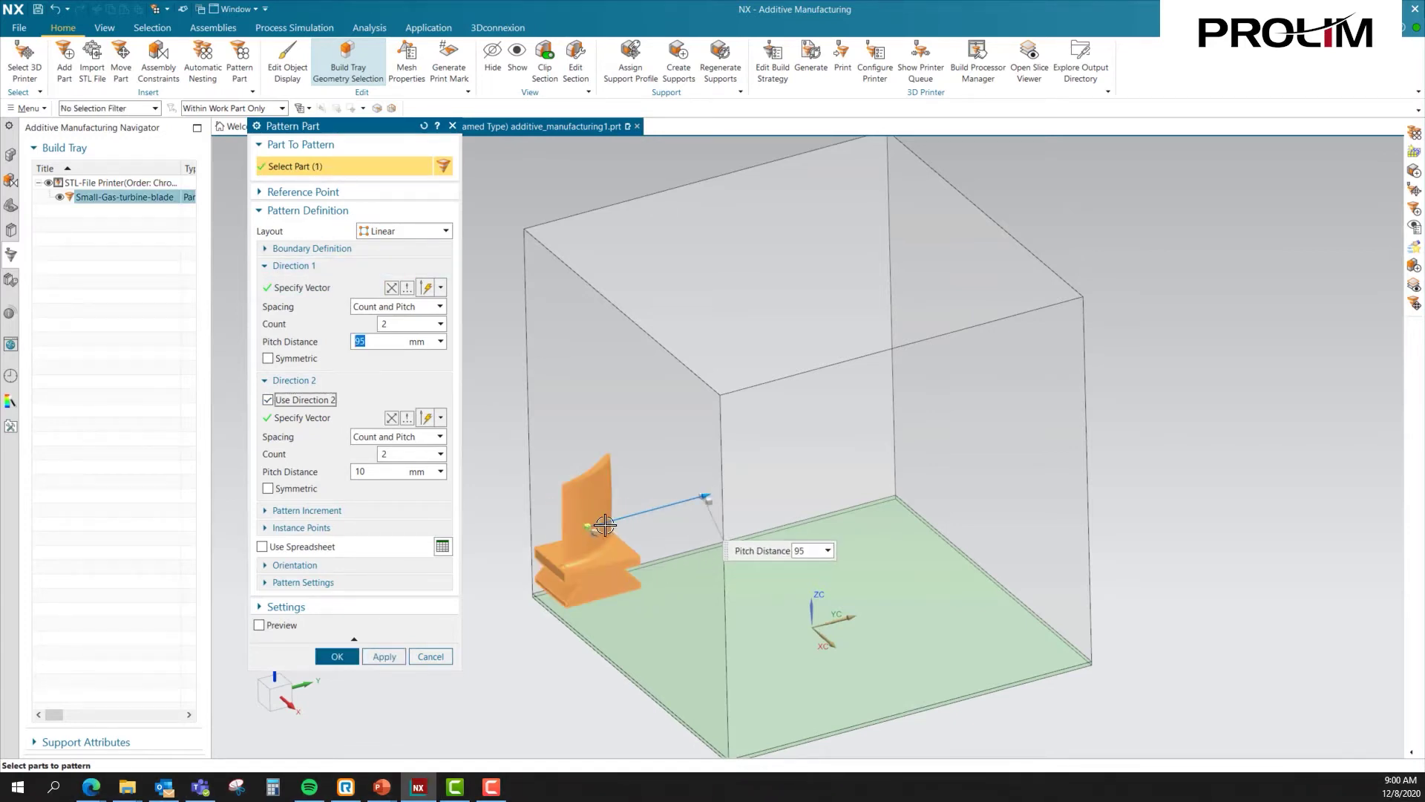
drag(670, 616, 674, 620)
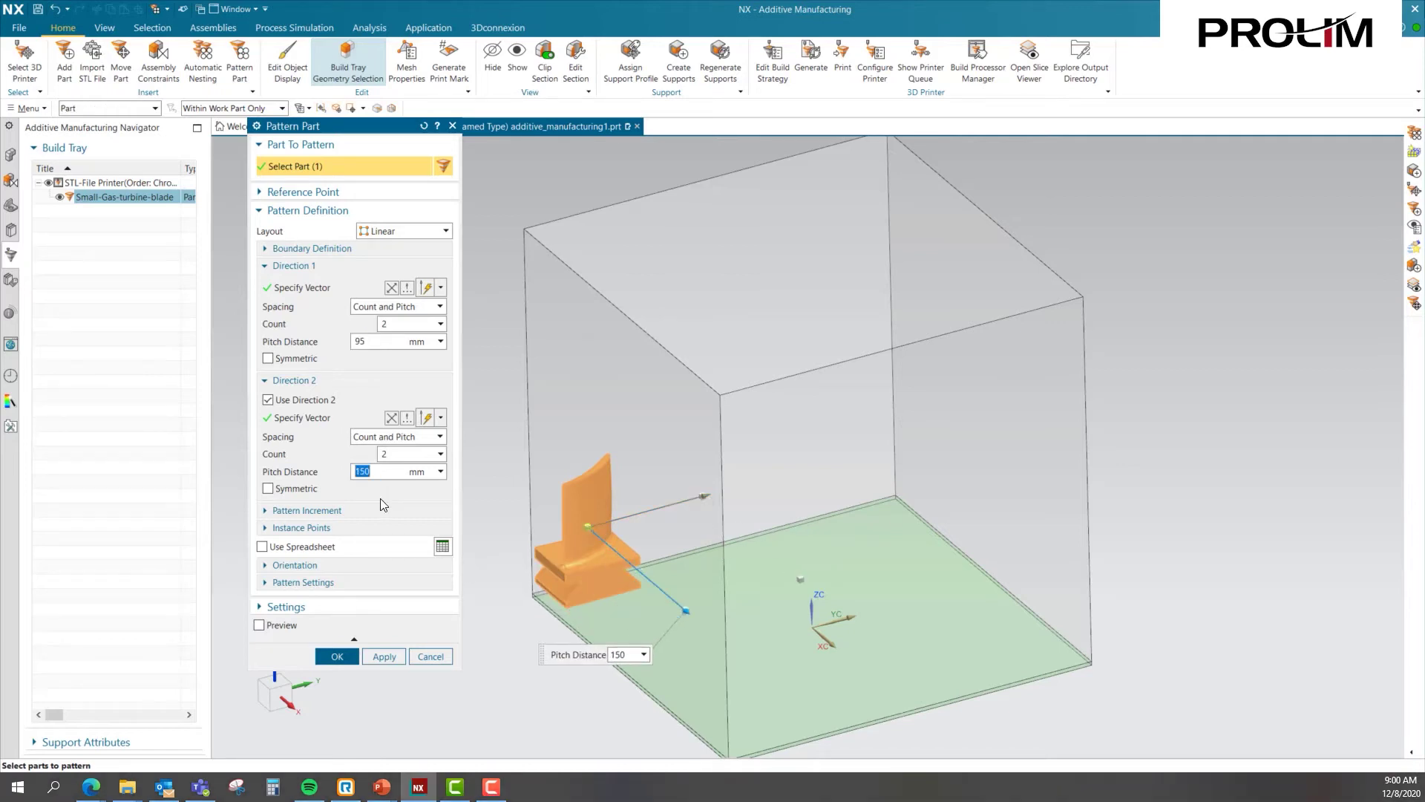
click(259, 625)
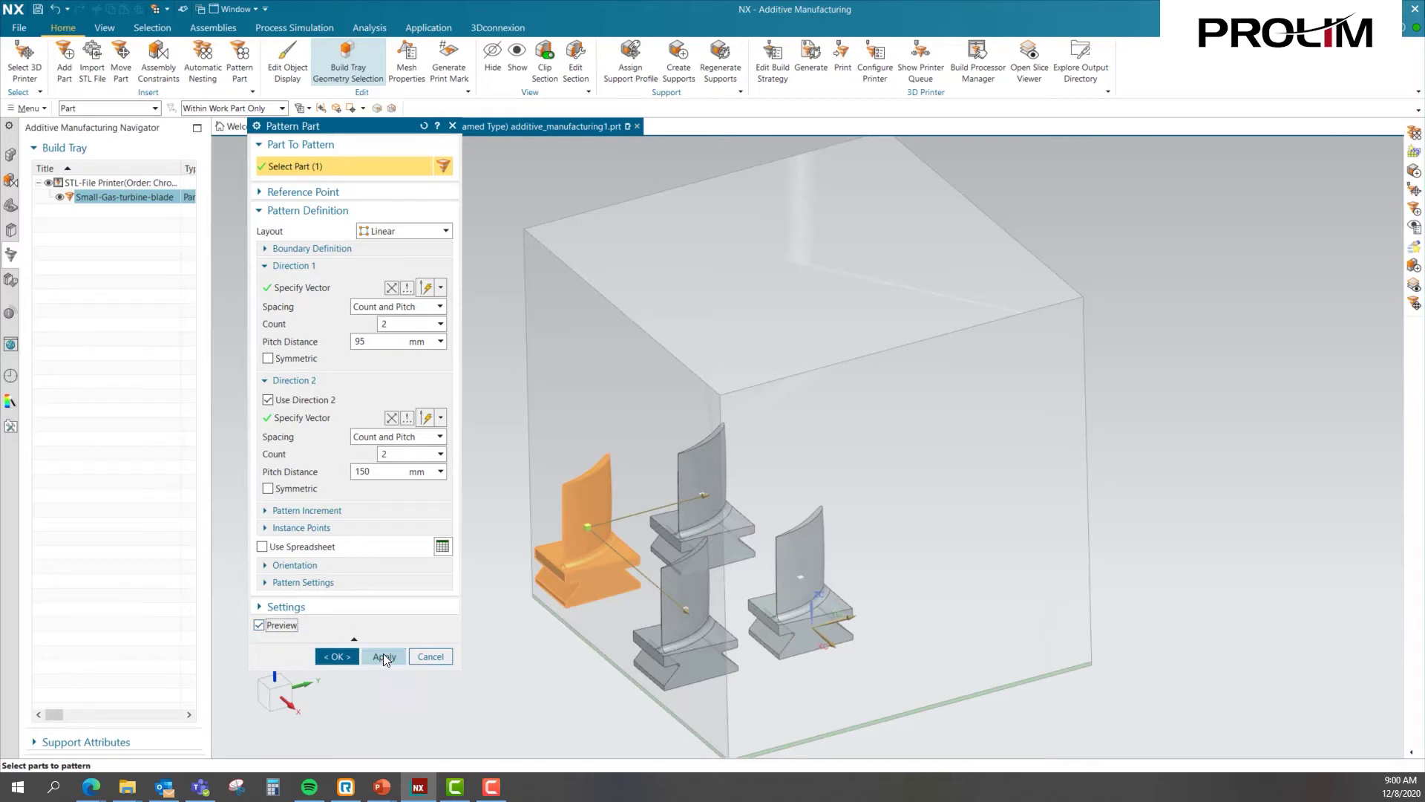
click(420, 660)
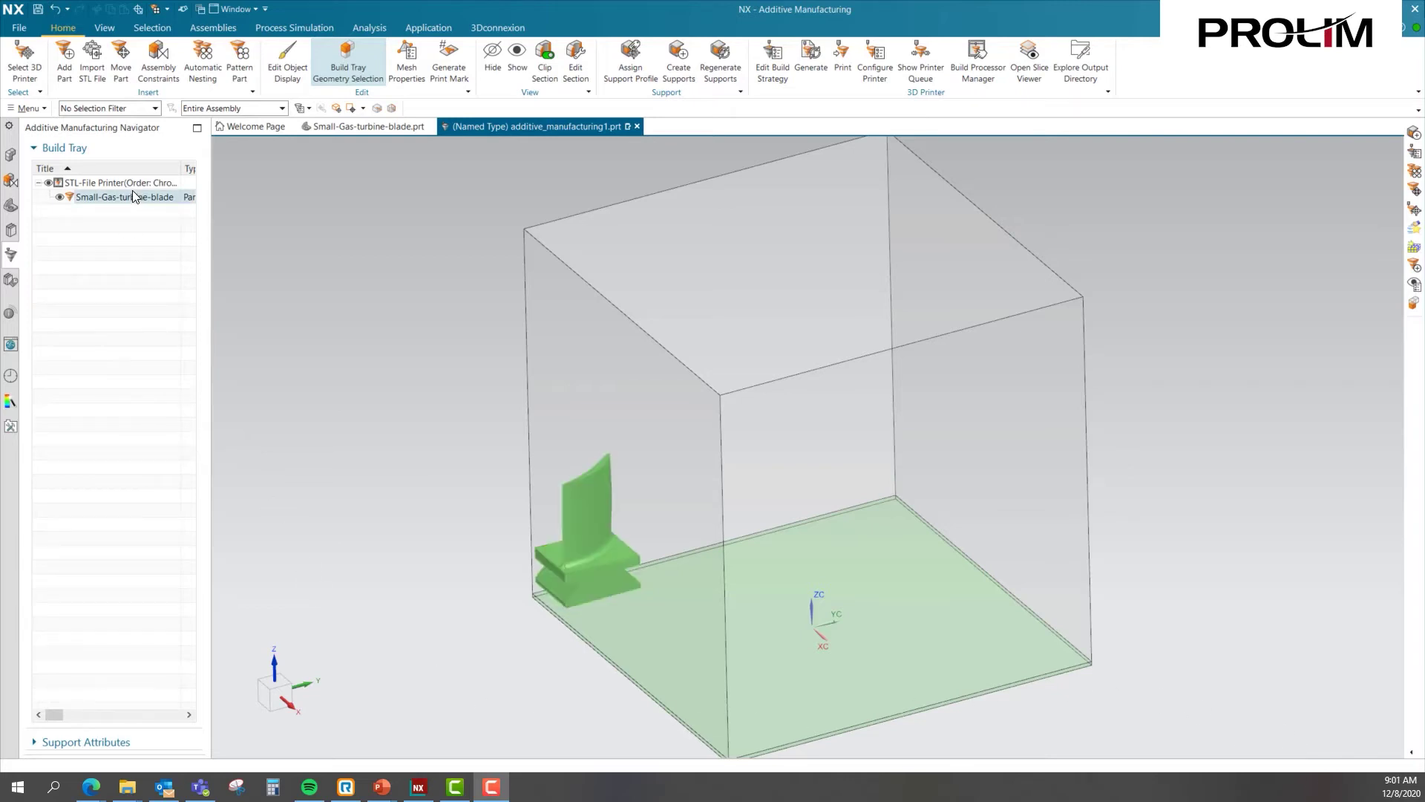
Create supports for the Small-Gas-turbine-blade part using the Automatic method.
click(352, 70)
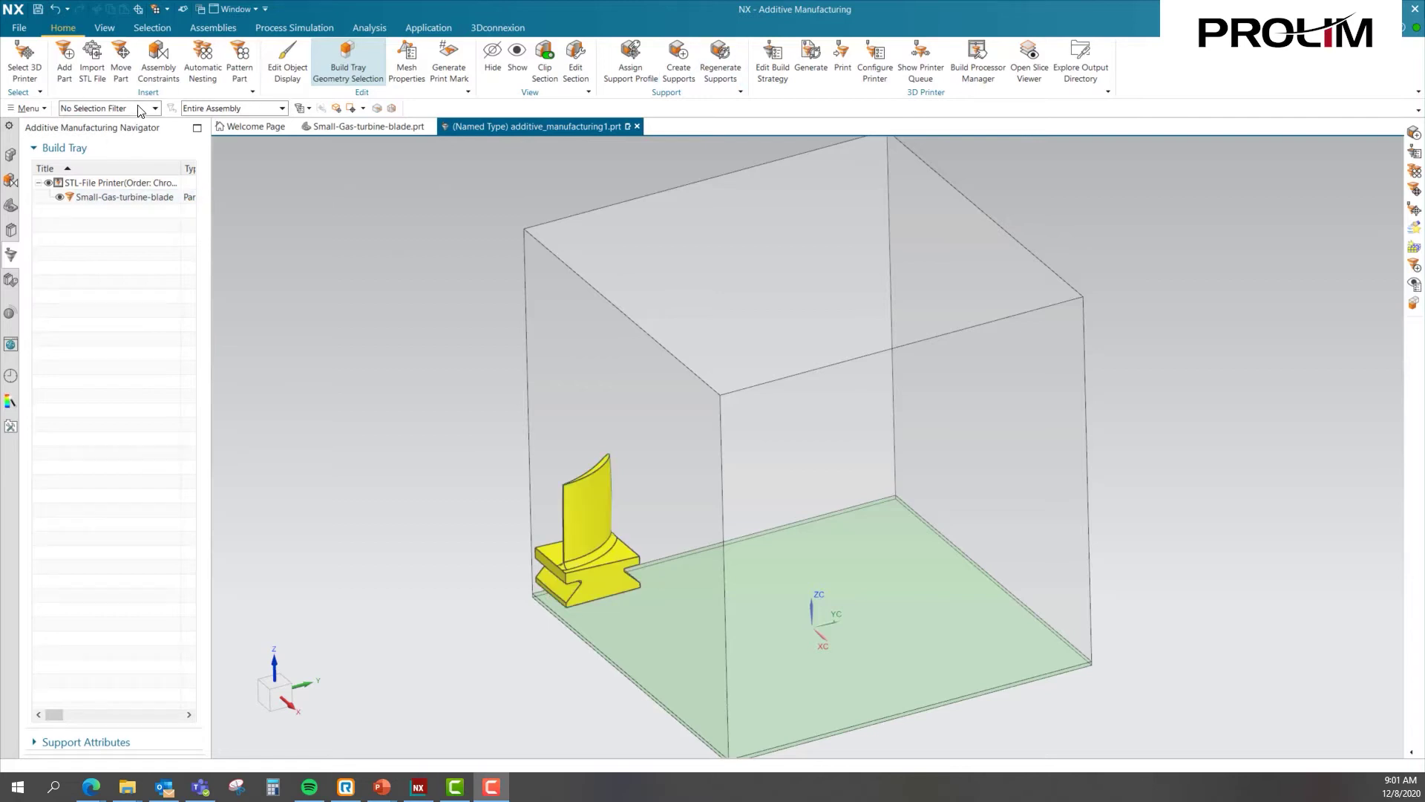
click(123, 201)
right_click(124, 207)
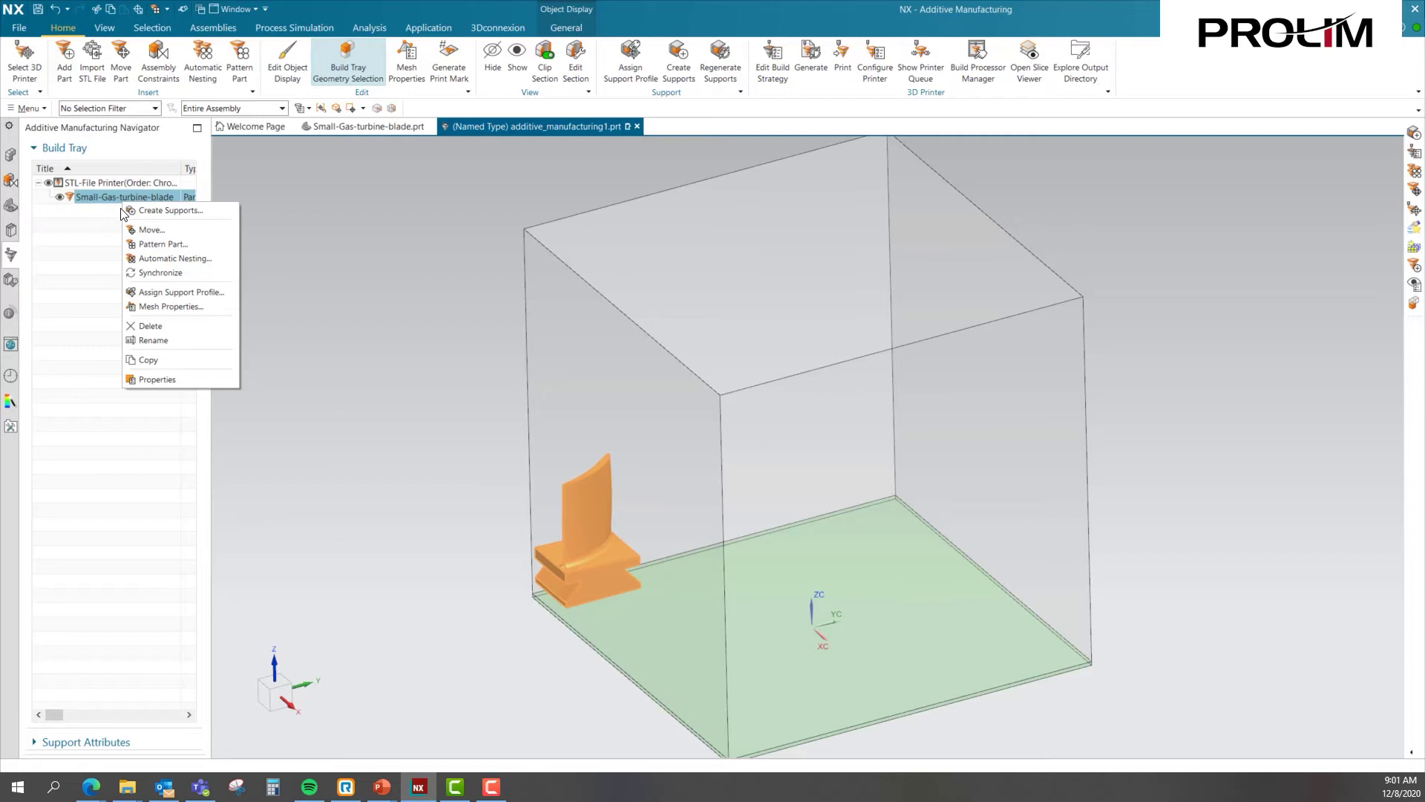
click(153, 210)
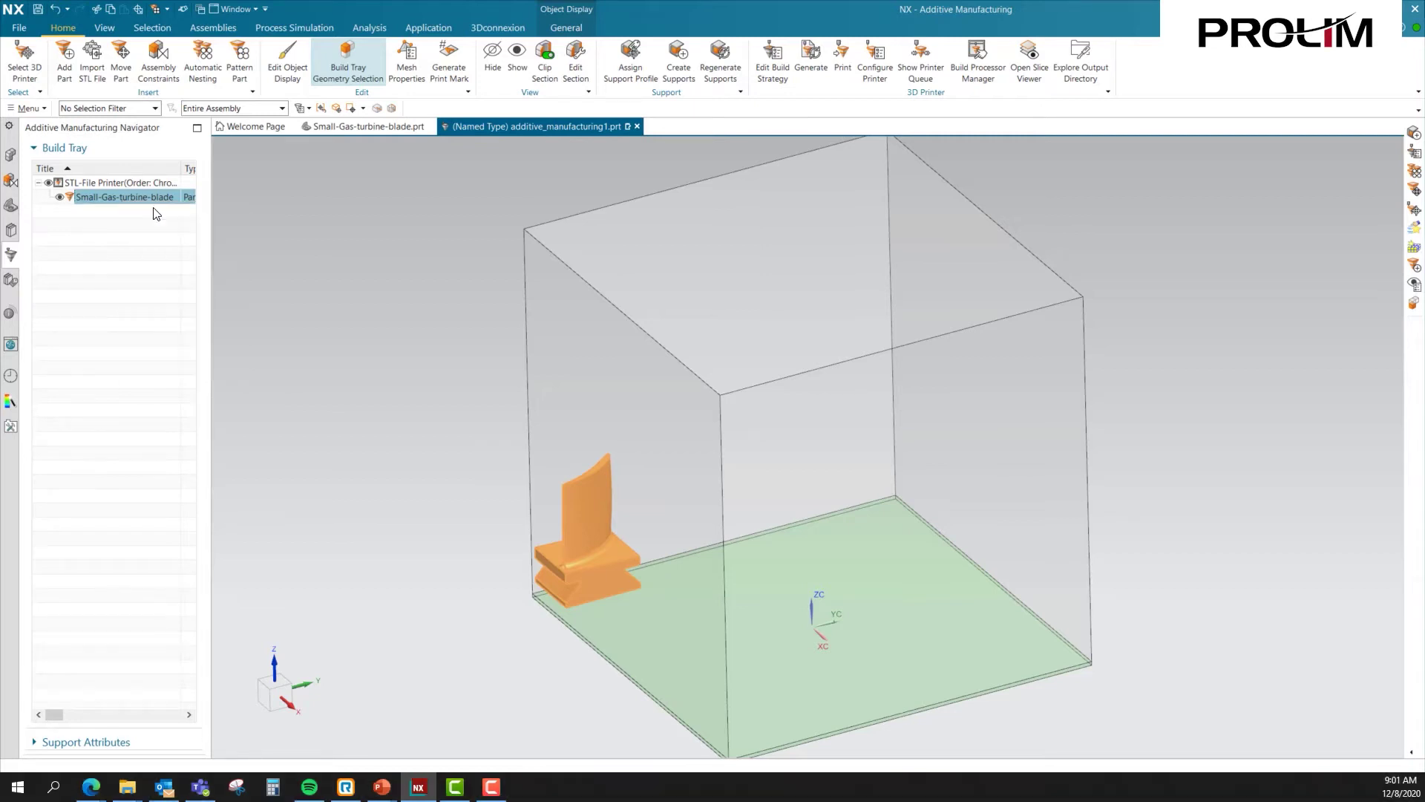
click(389, 152)
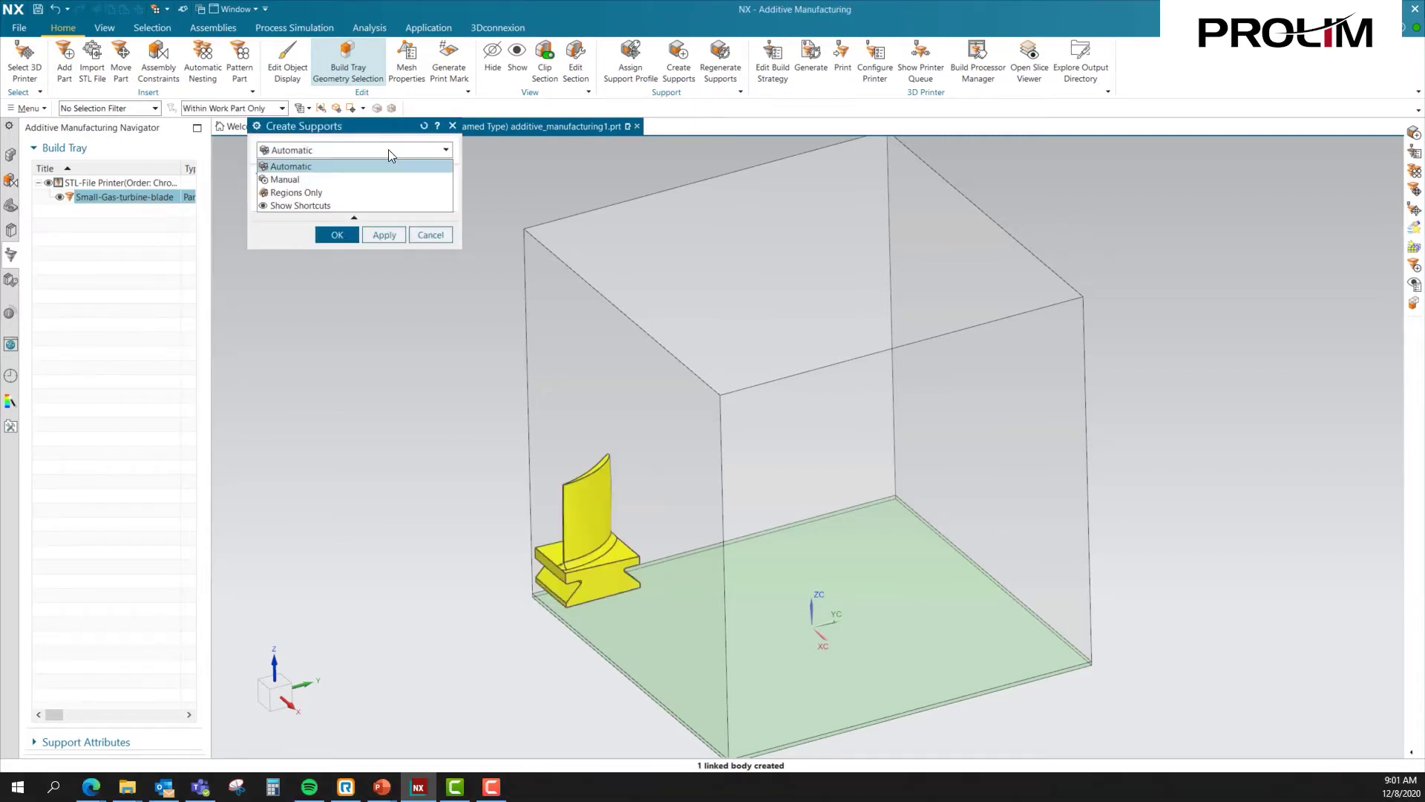
click(288, 179)
click(336, 243)
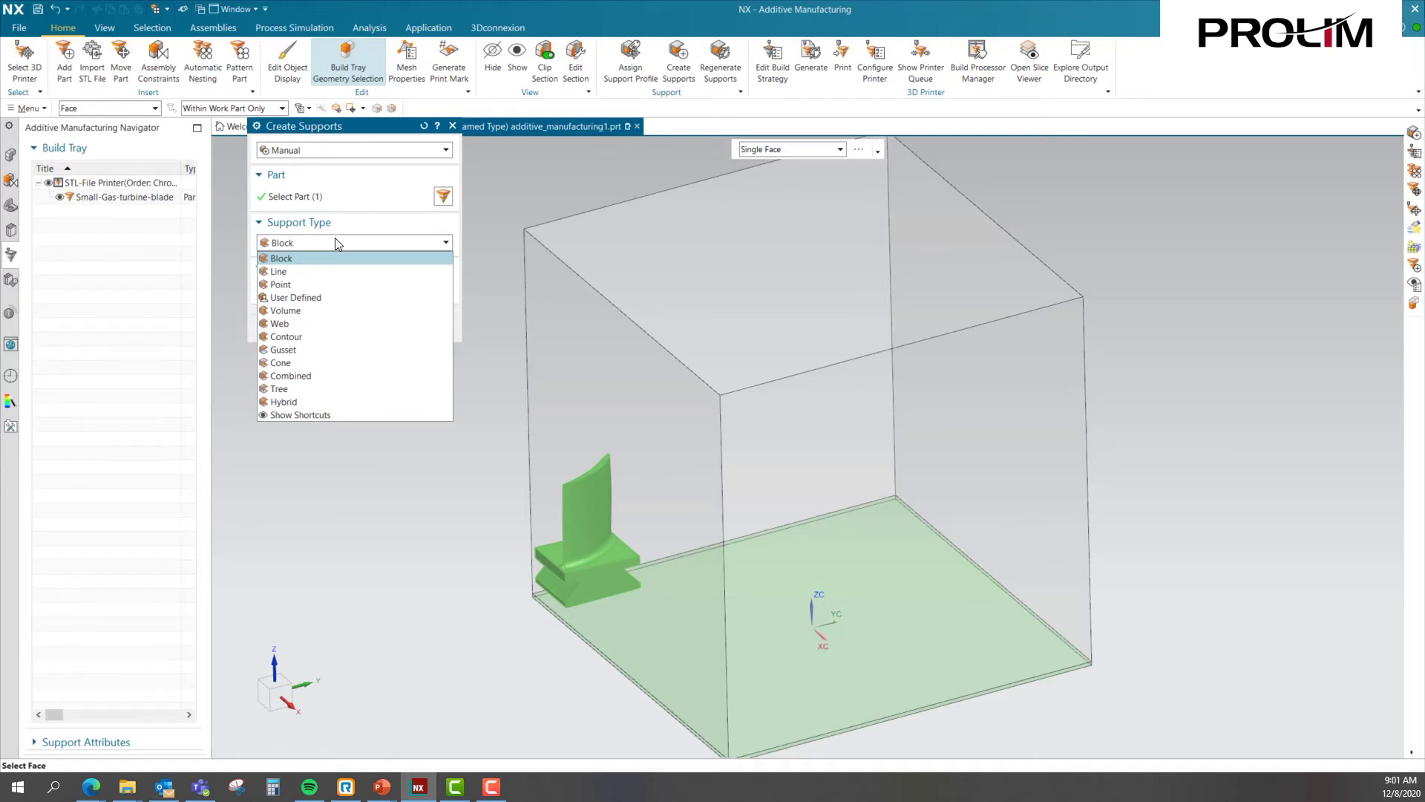
click(335, 240)
click(330, 151)
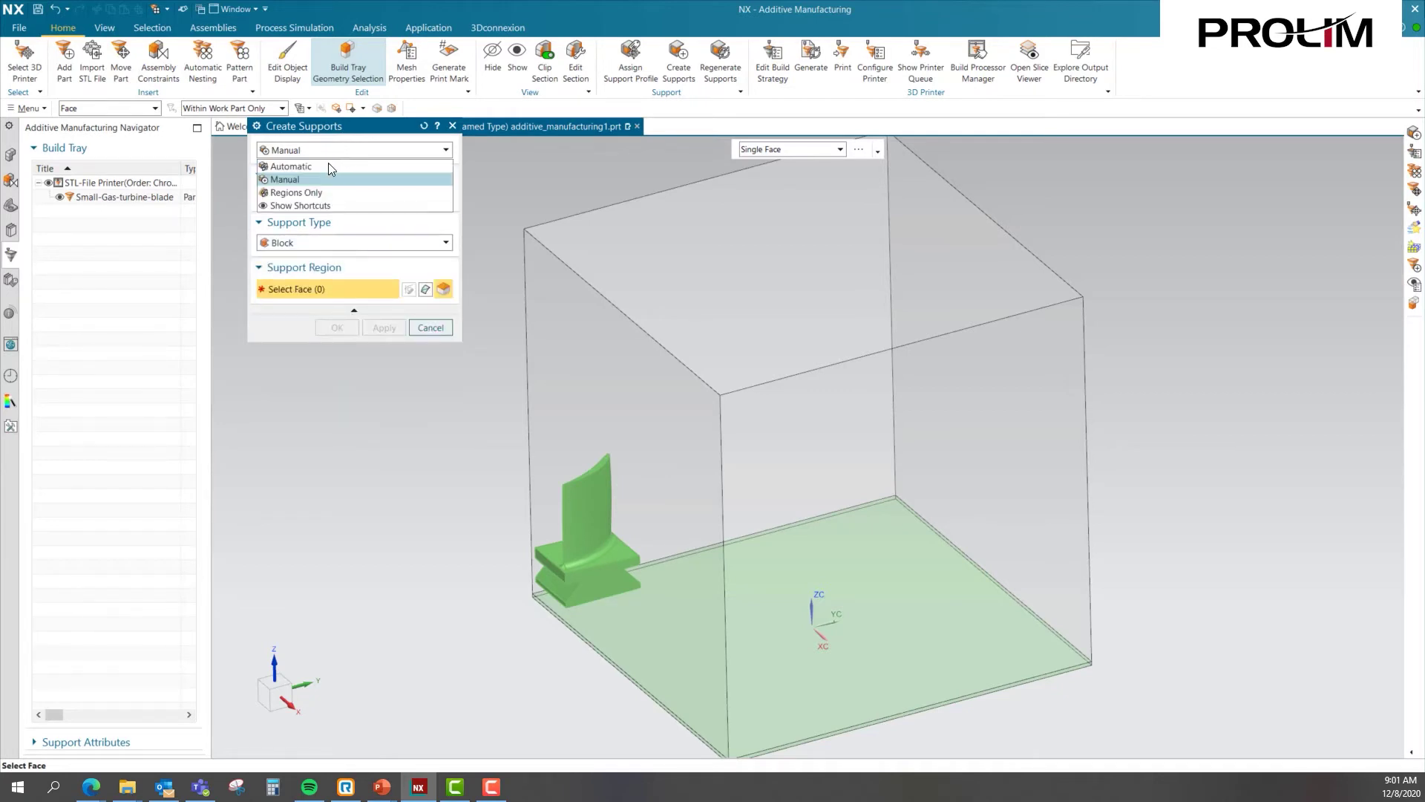
click(327, 167)
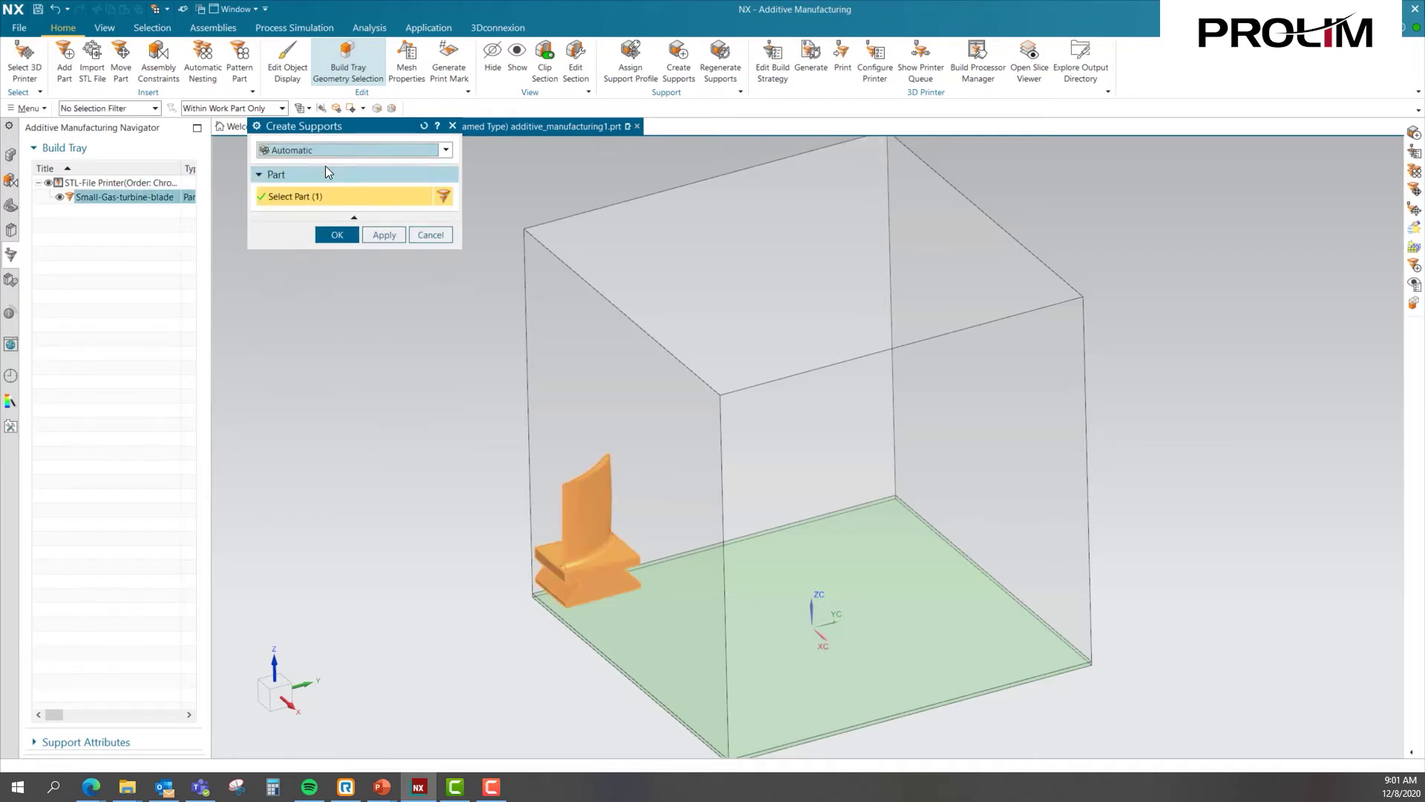
click(334, 242)
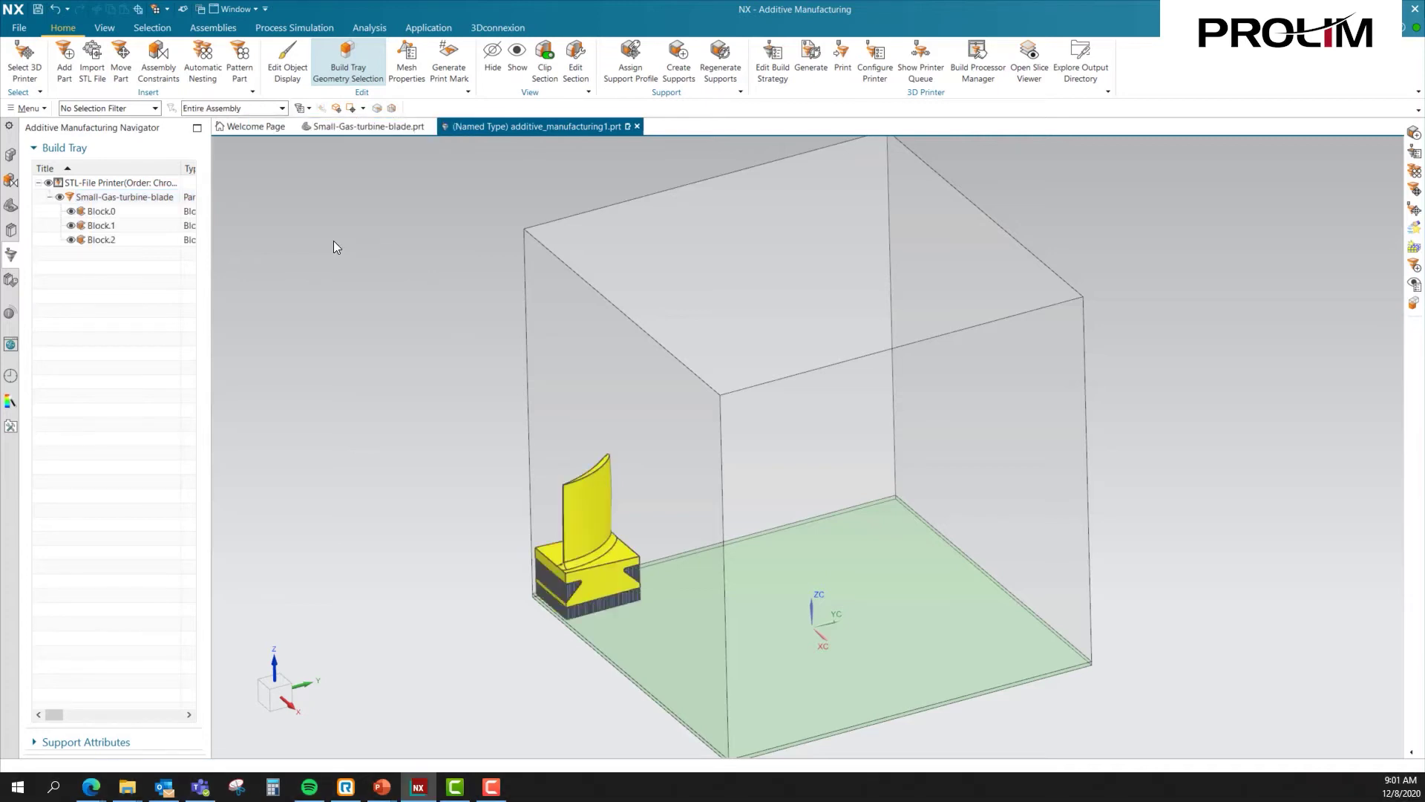
Change the block support beneath the blade's base, Block.2, to the Hybrid support type.
scroll(554, 669, up, 5)
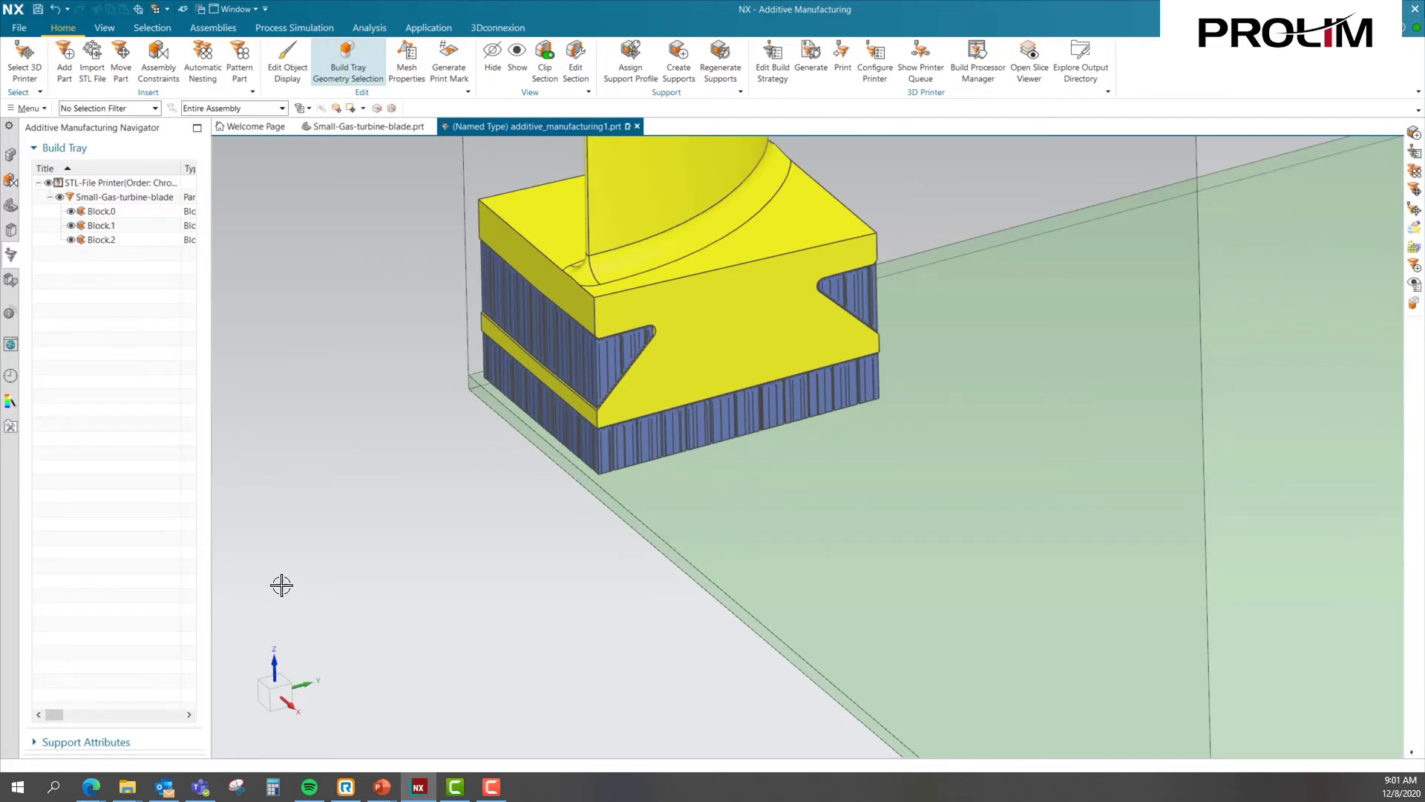
click(110, 224)
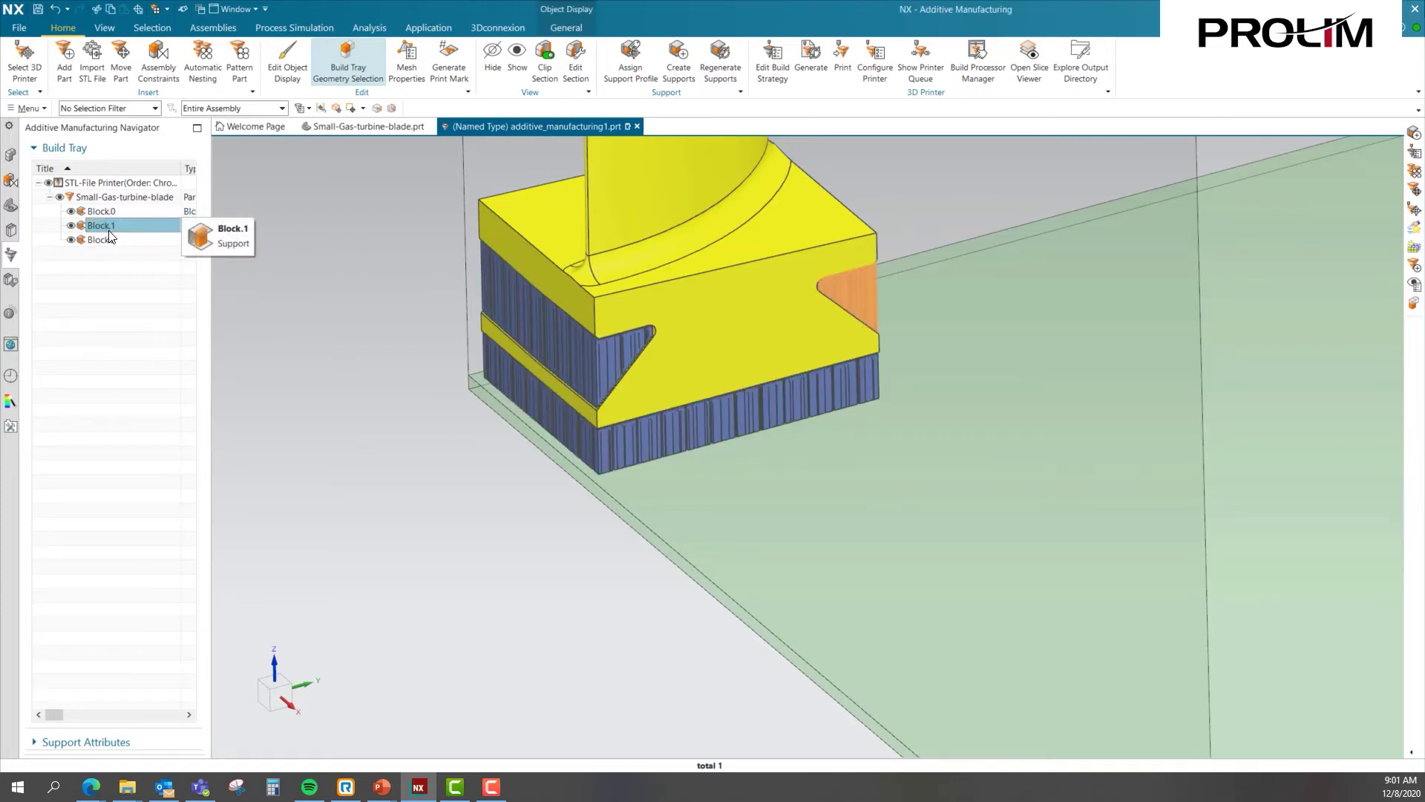
click(104, 237)
right_click(104, 238)
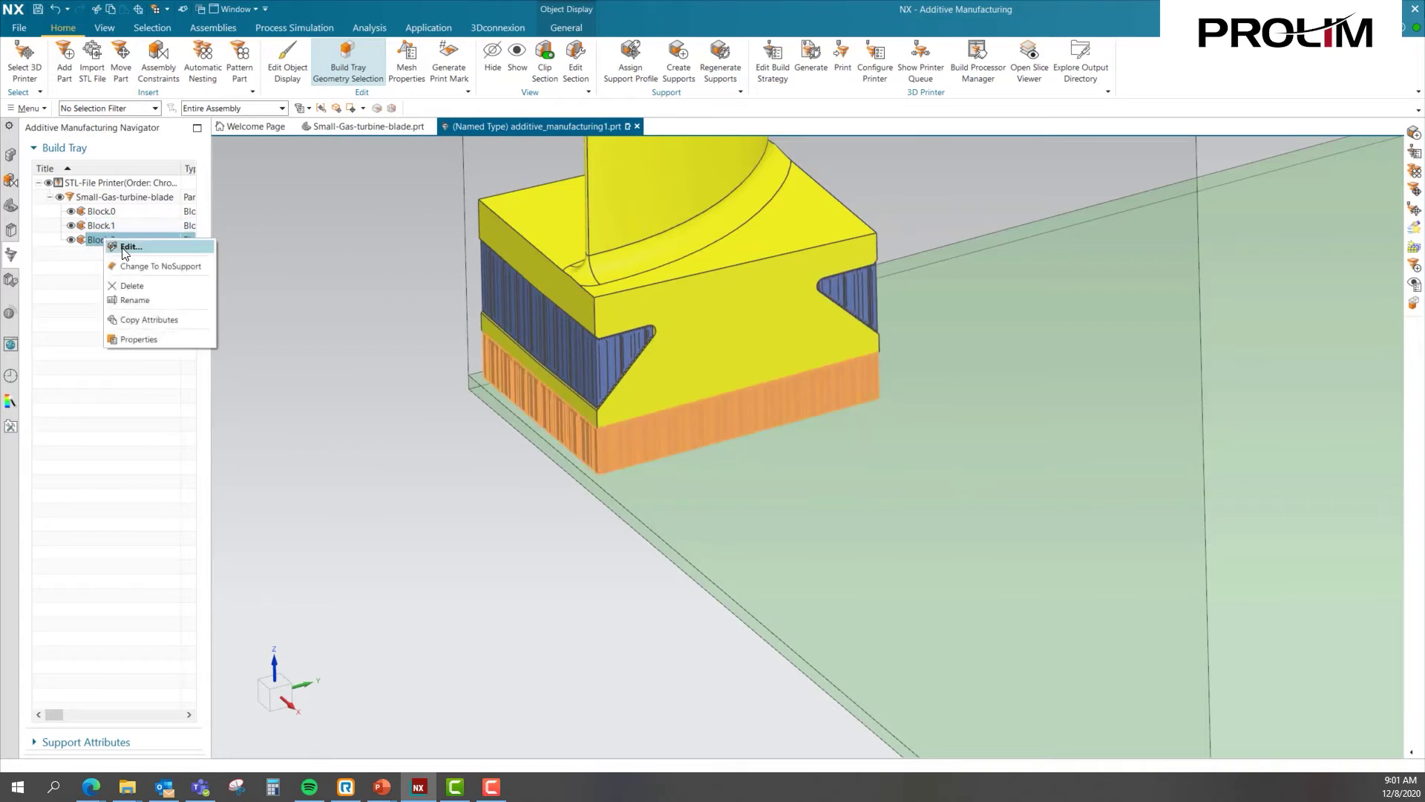
click(123, 251)
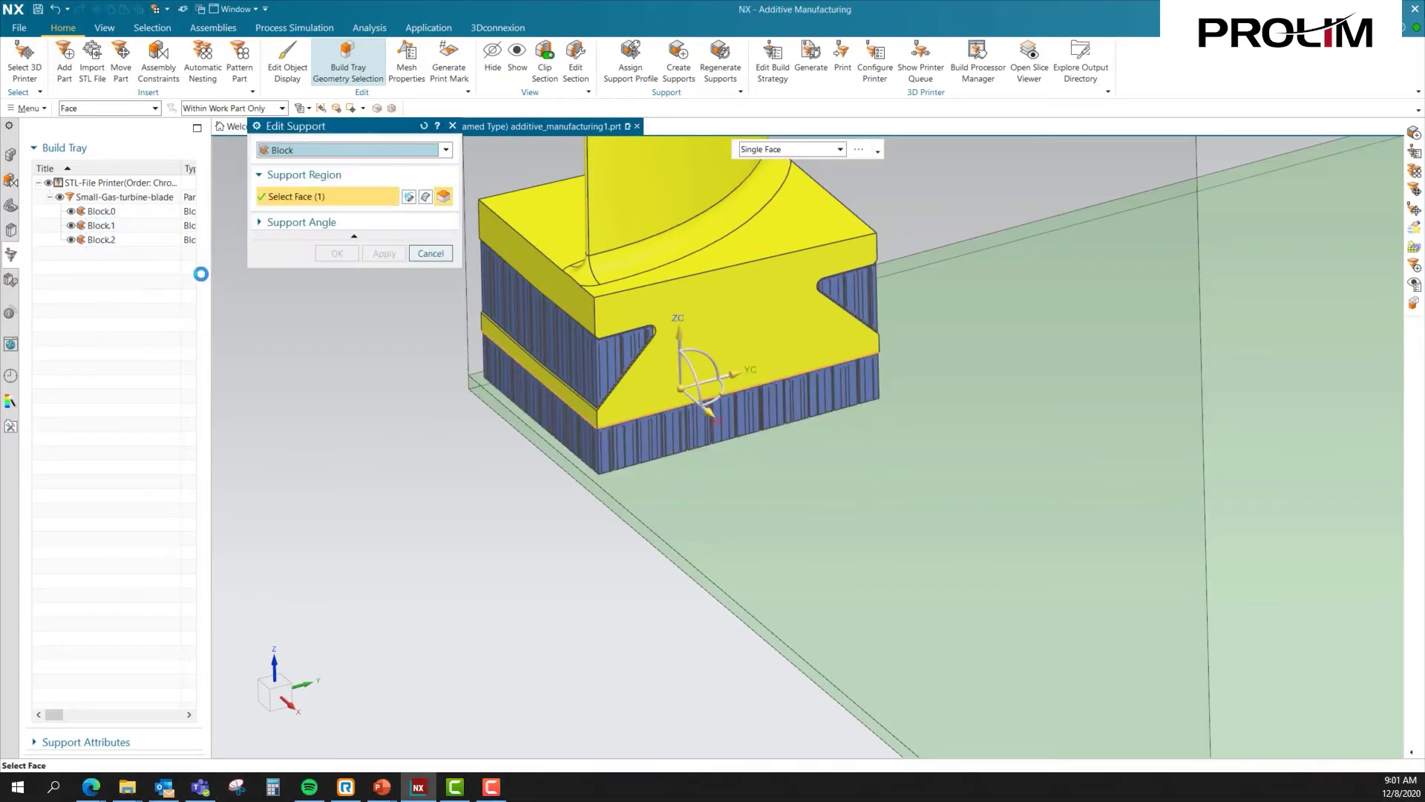
click(357, 152)
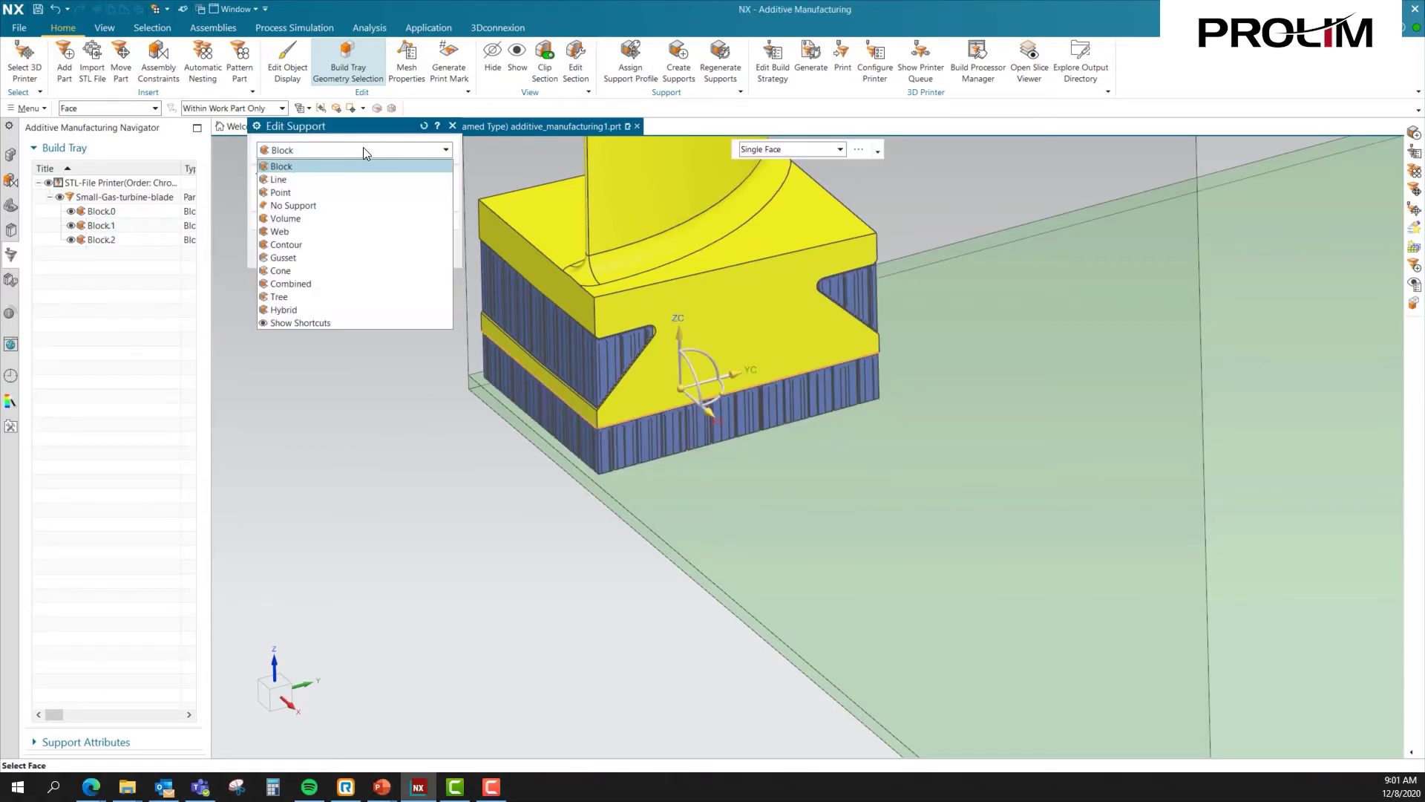
click(335, 310)
click(331, 236)
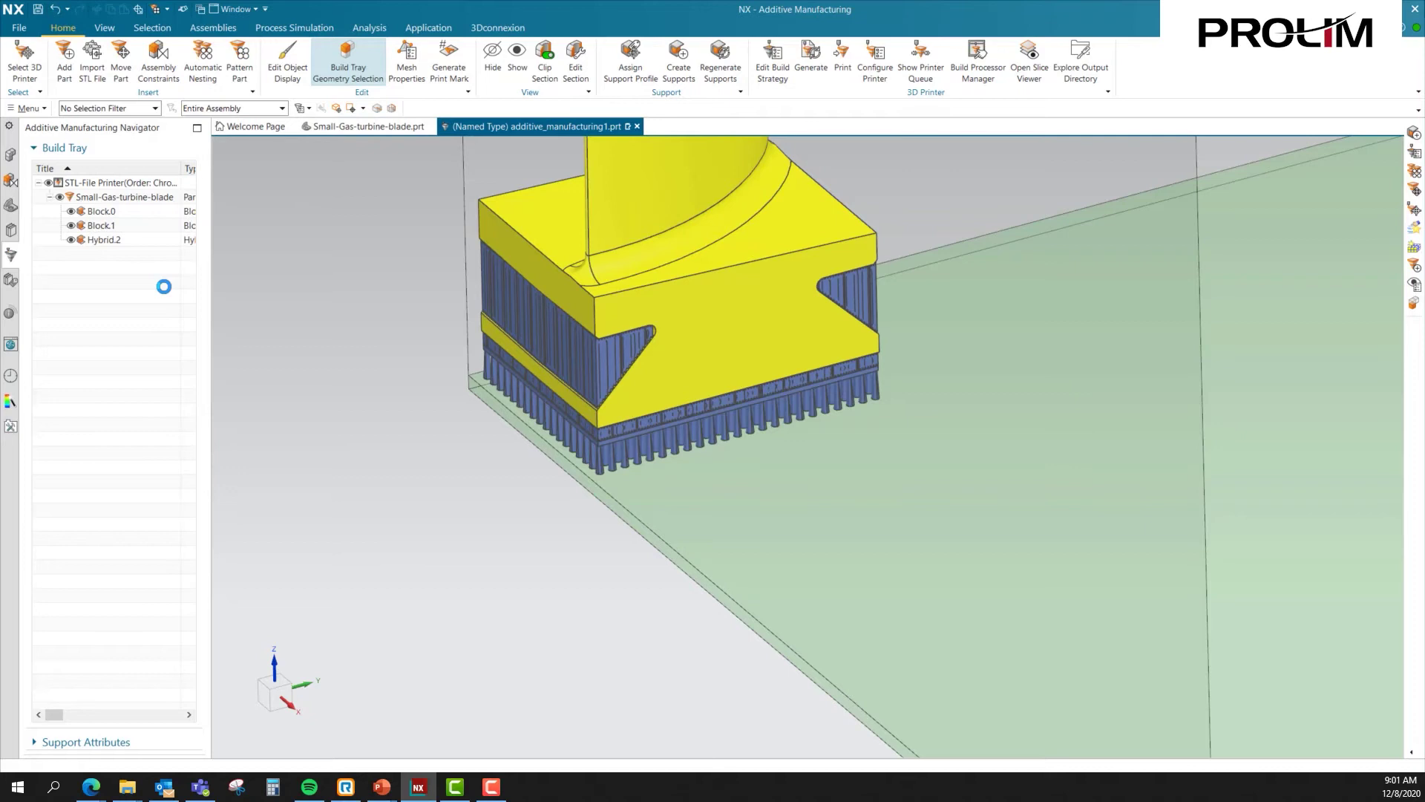
Examine the hybrid support under the blade's base up close and undo the support type change.
mouse_move(668, 550)
middle_down()
mouse_move(658, 515)
mouse_move(655, 530)
middle_up()
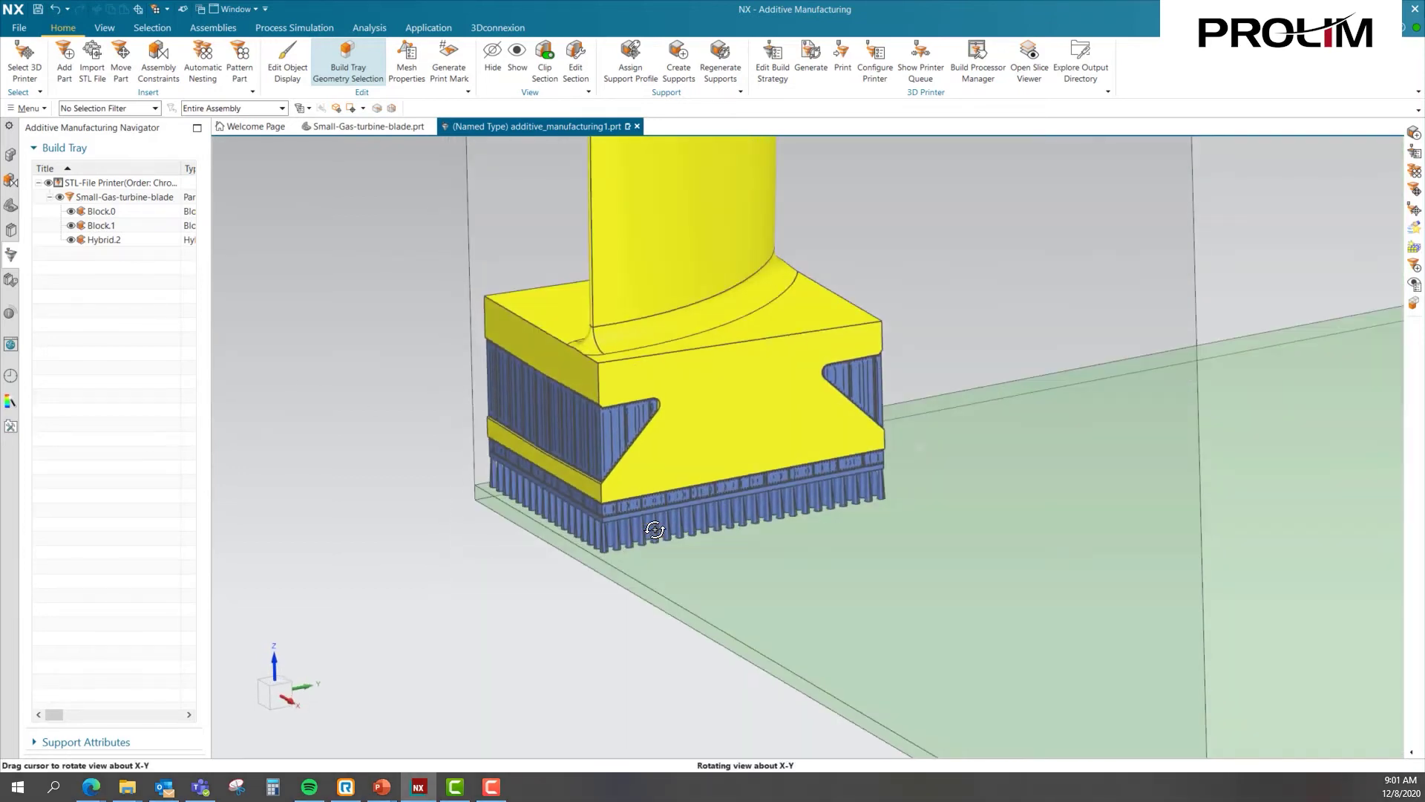
scroll(653, 530, up, 5)
scroll(635, 540, down, 2)
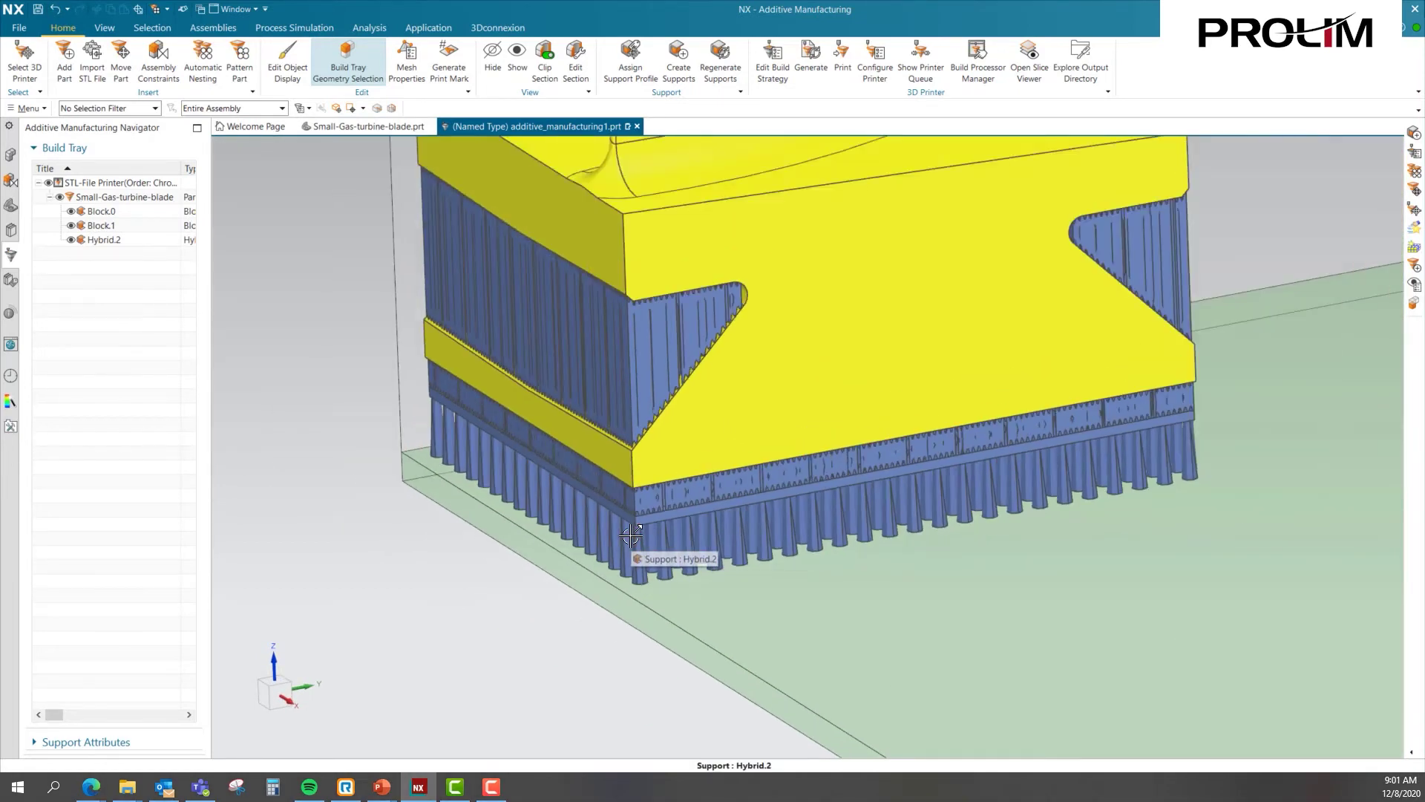
scroll(631, 534, down, 2)
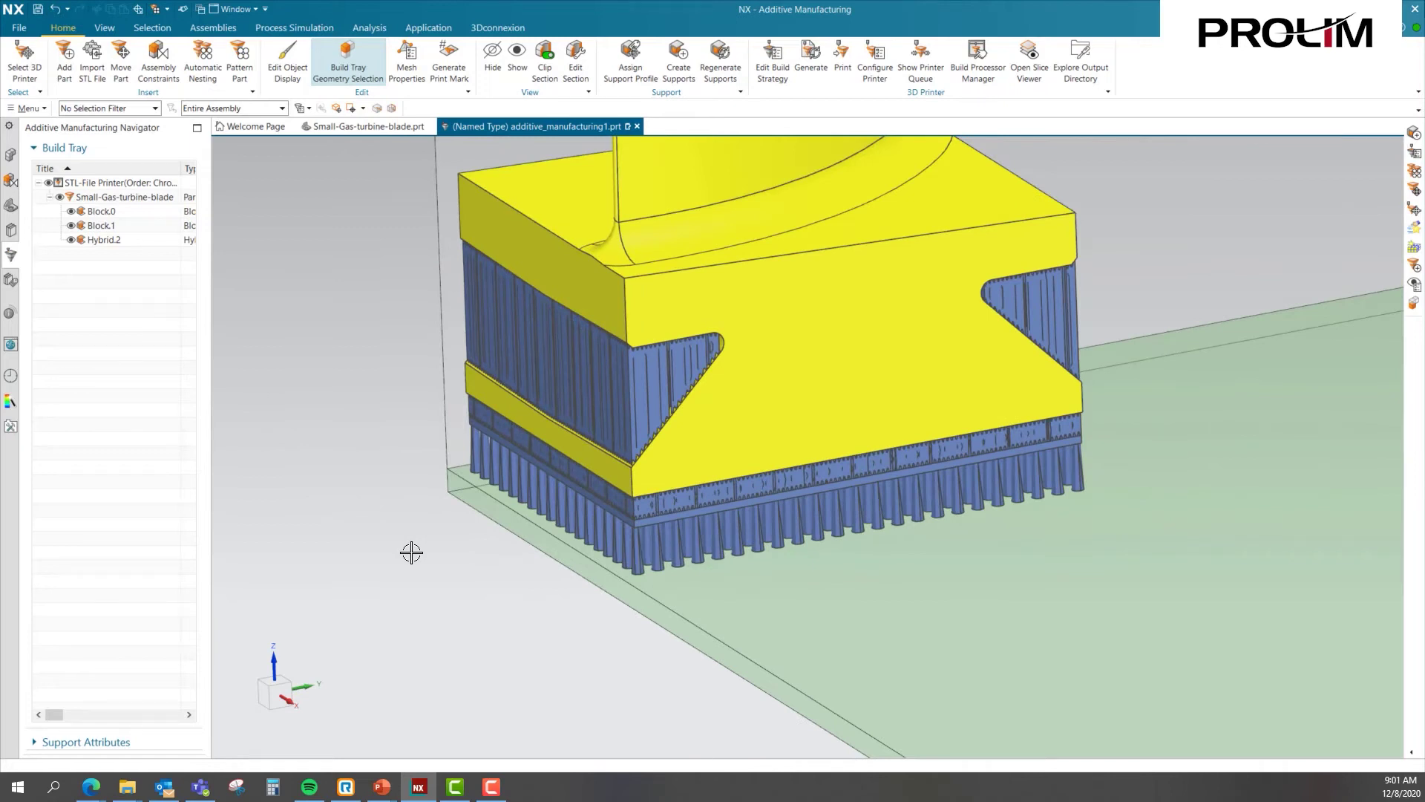
key(ctrl+z)
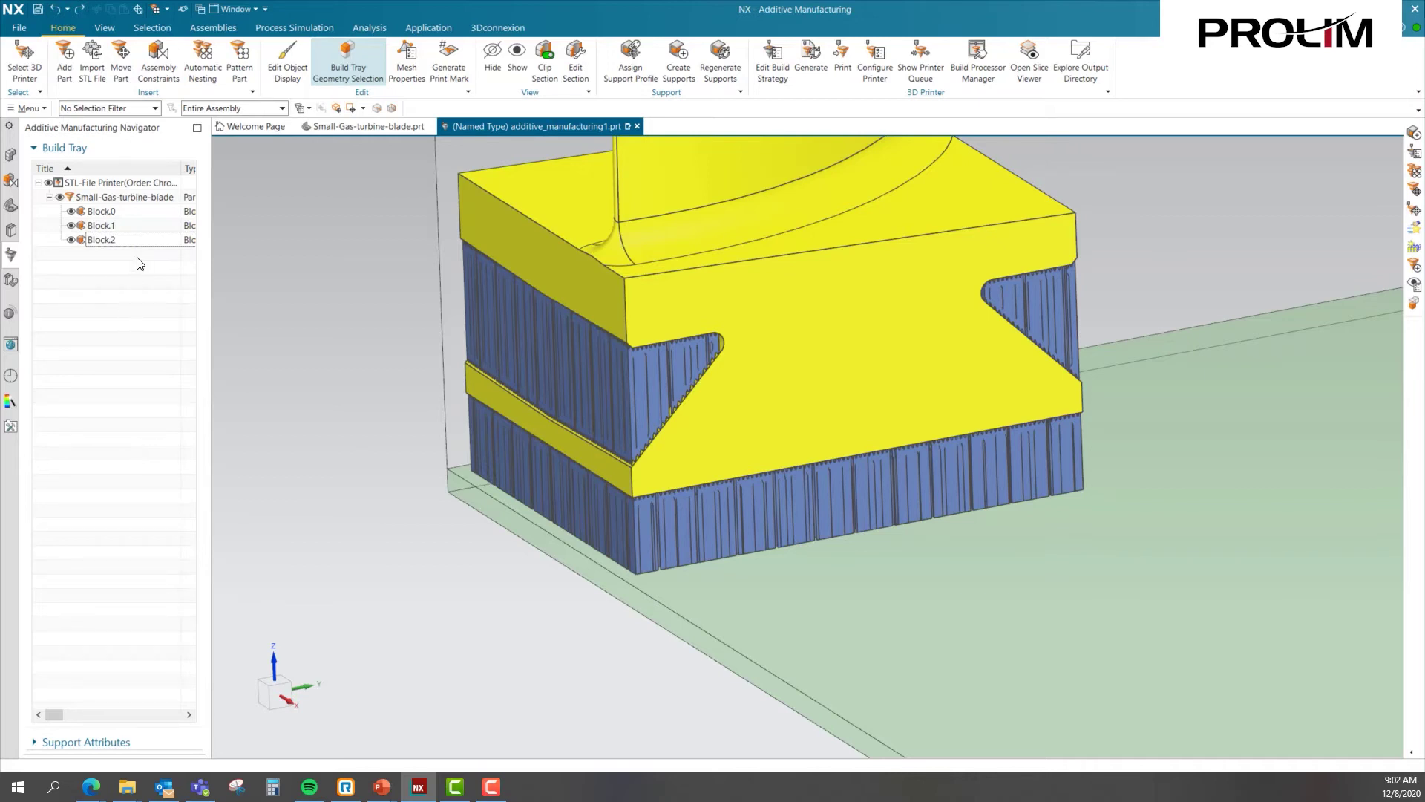
Enable Angled Support in the attributes of Block.1, set its Shift Y to 10, and regenerate the support.
click(116, 215)
click(112, 225)
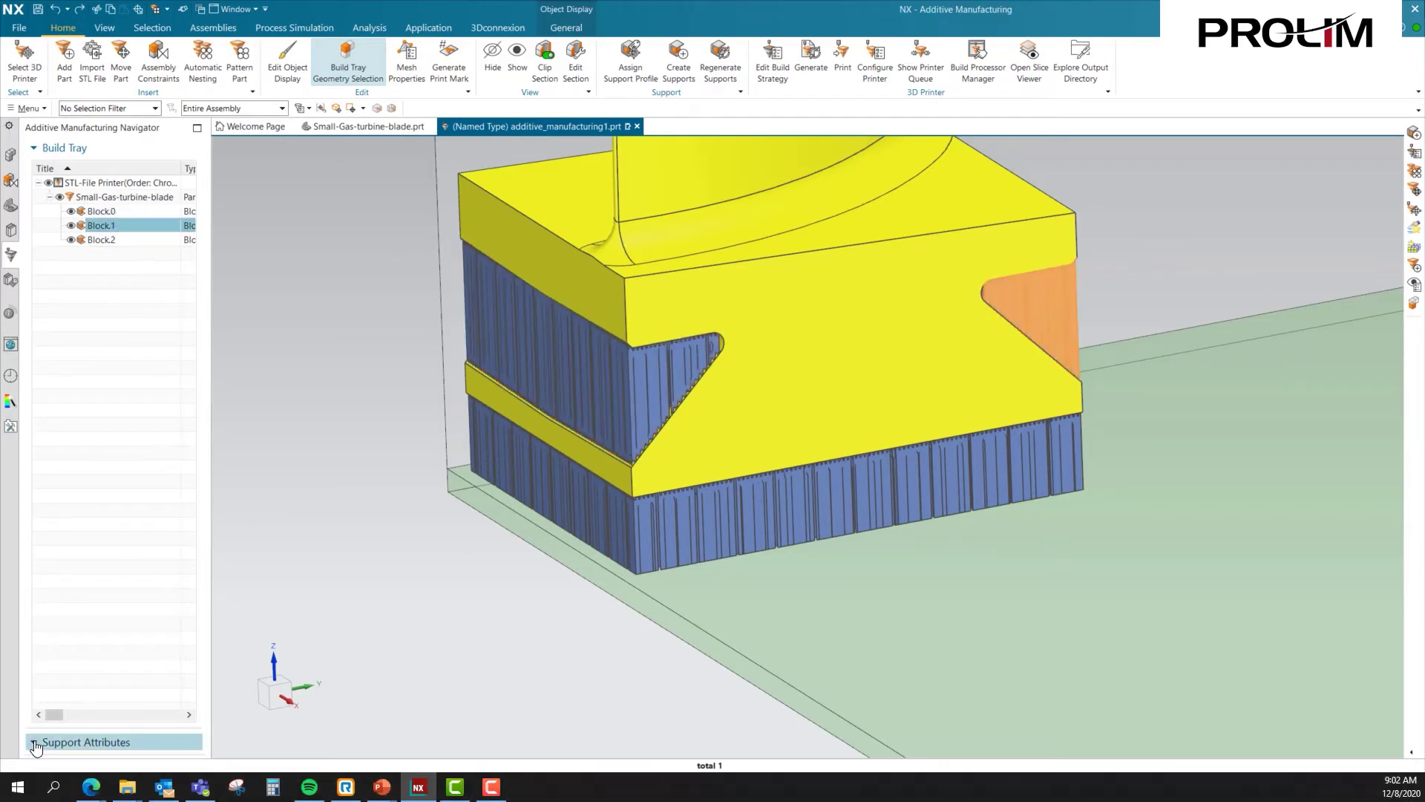
click(24, 743)
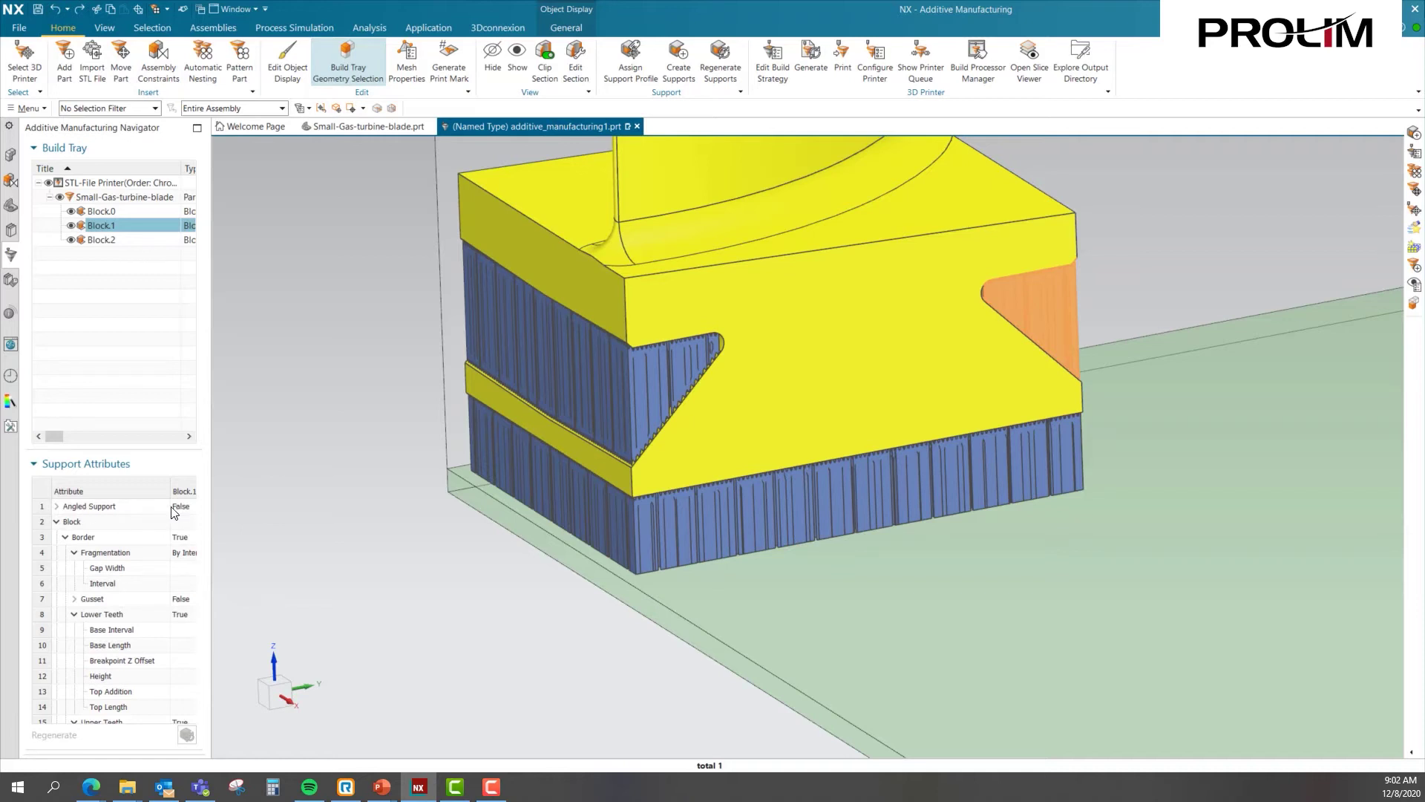
drag(211, 514, 292, 514)
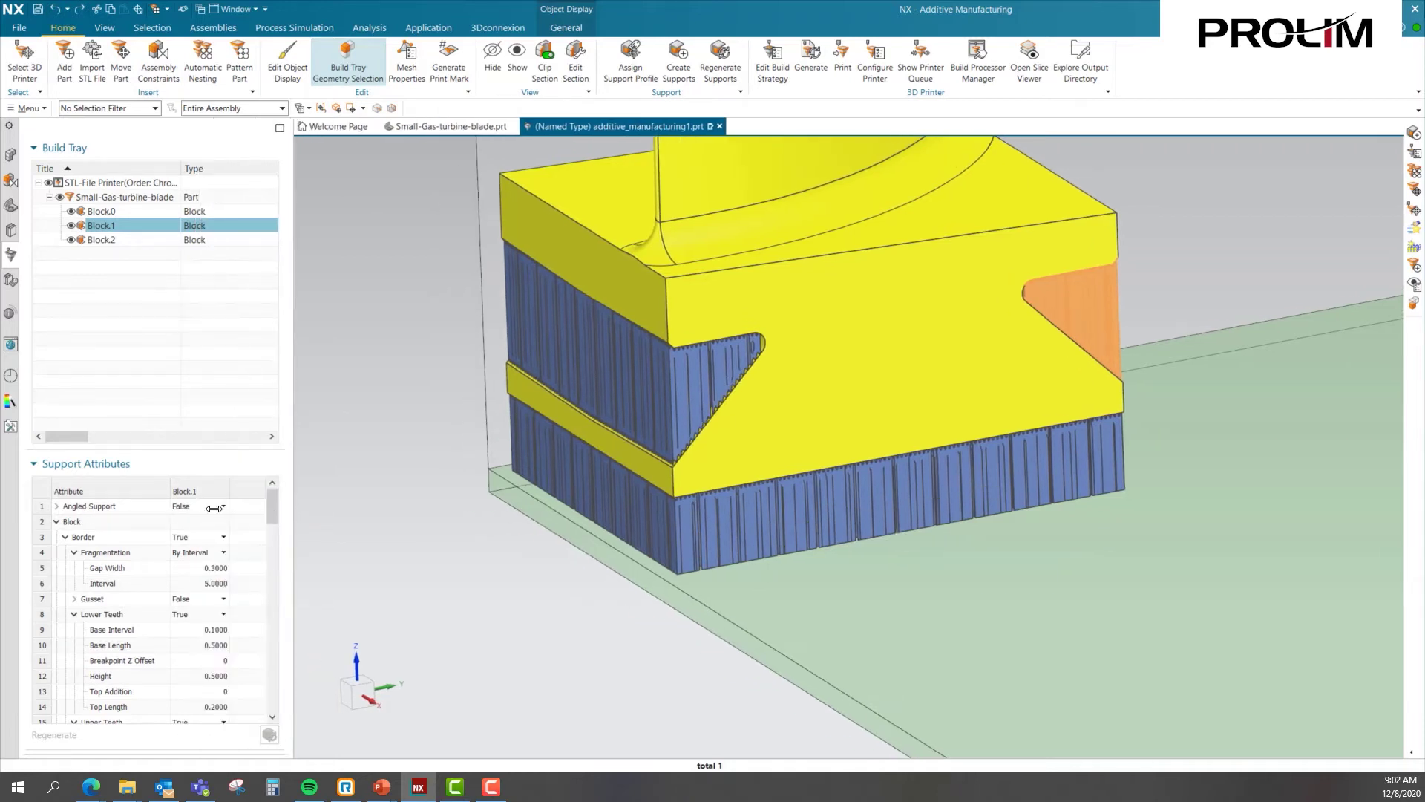
click(222, 506)
click(216, 527)
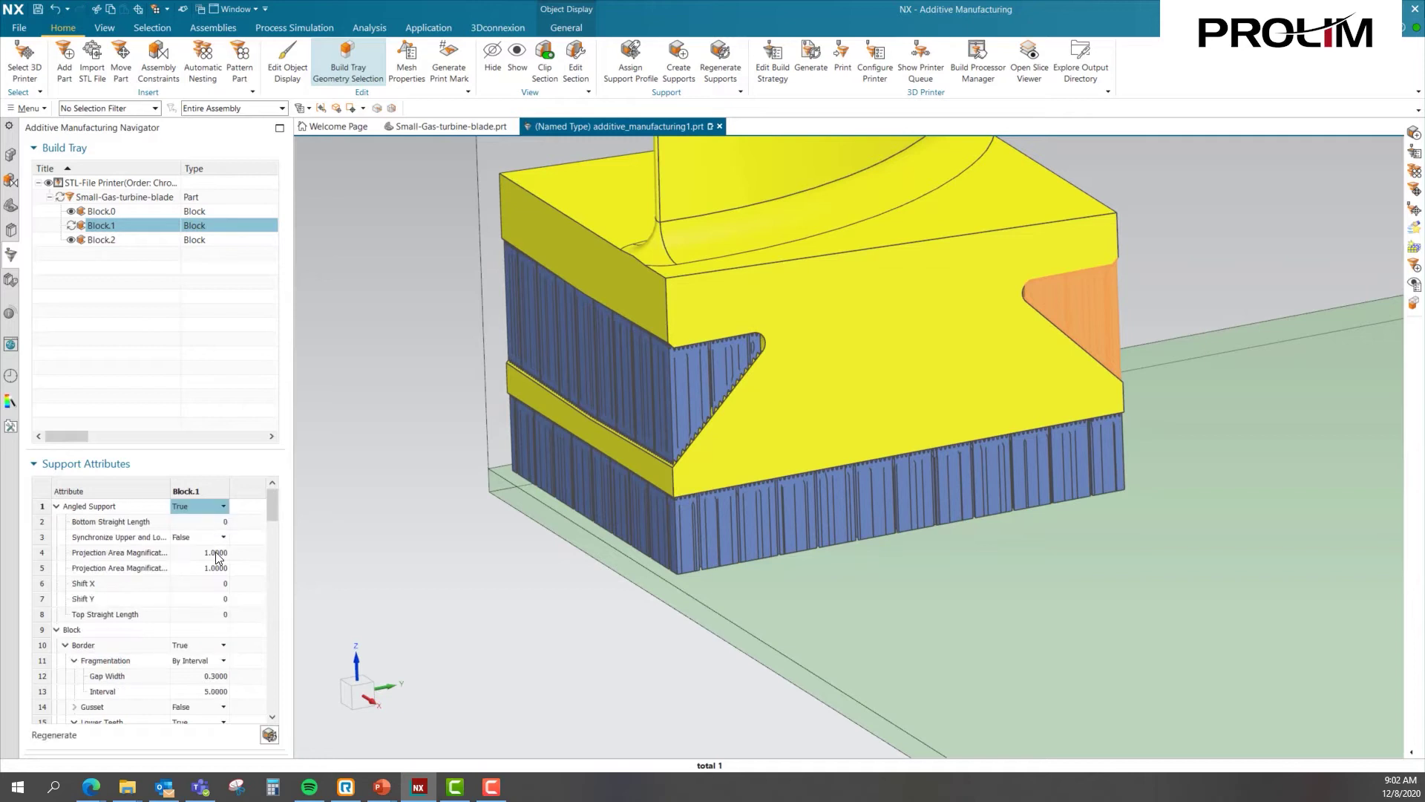
click(224, 599)
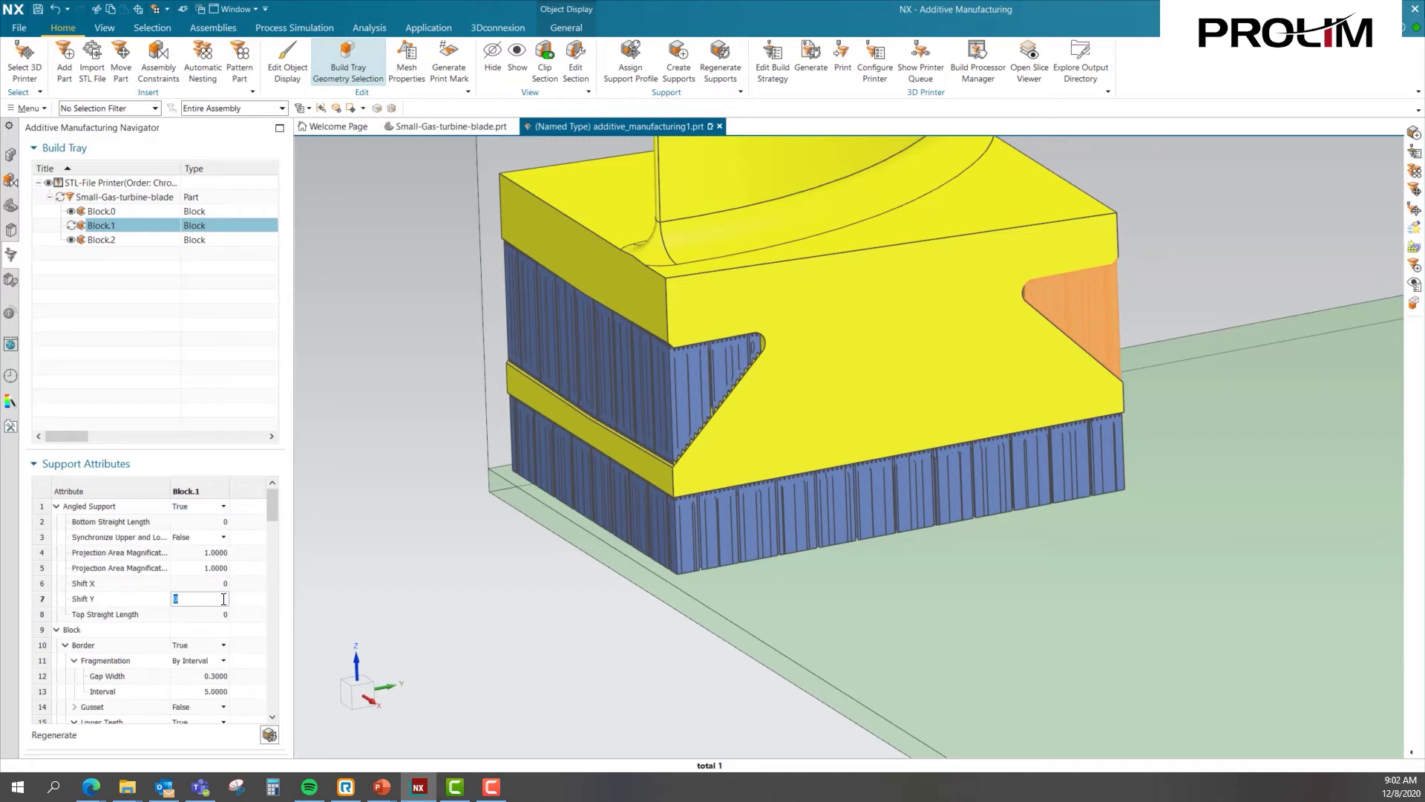
text(10)
key(Return)
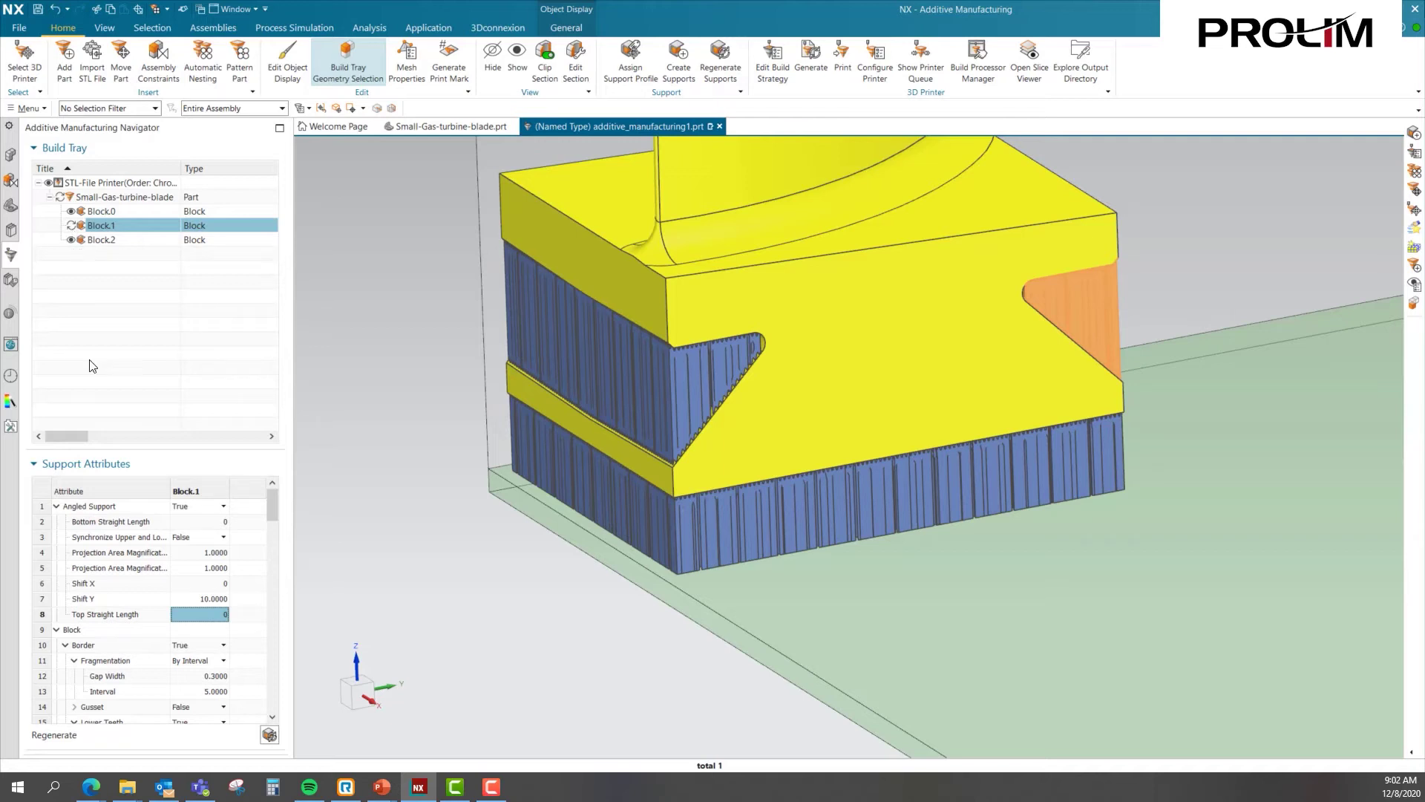
click(268, 735)
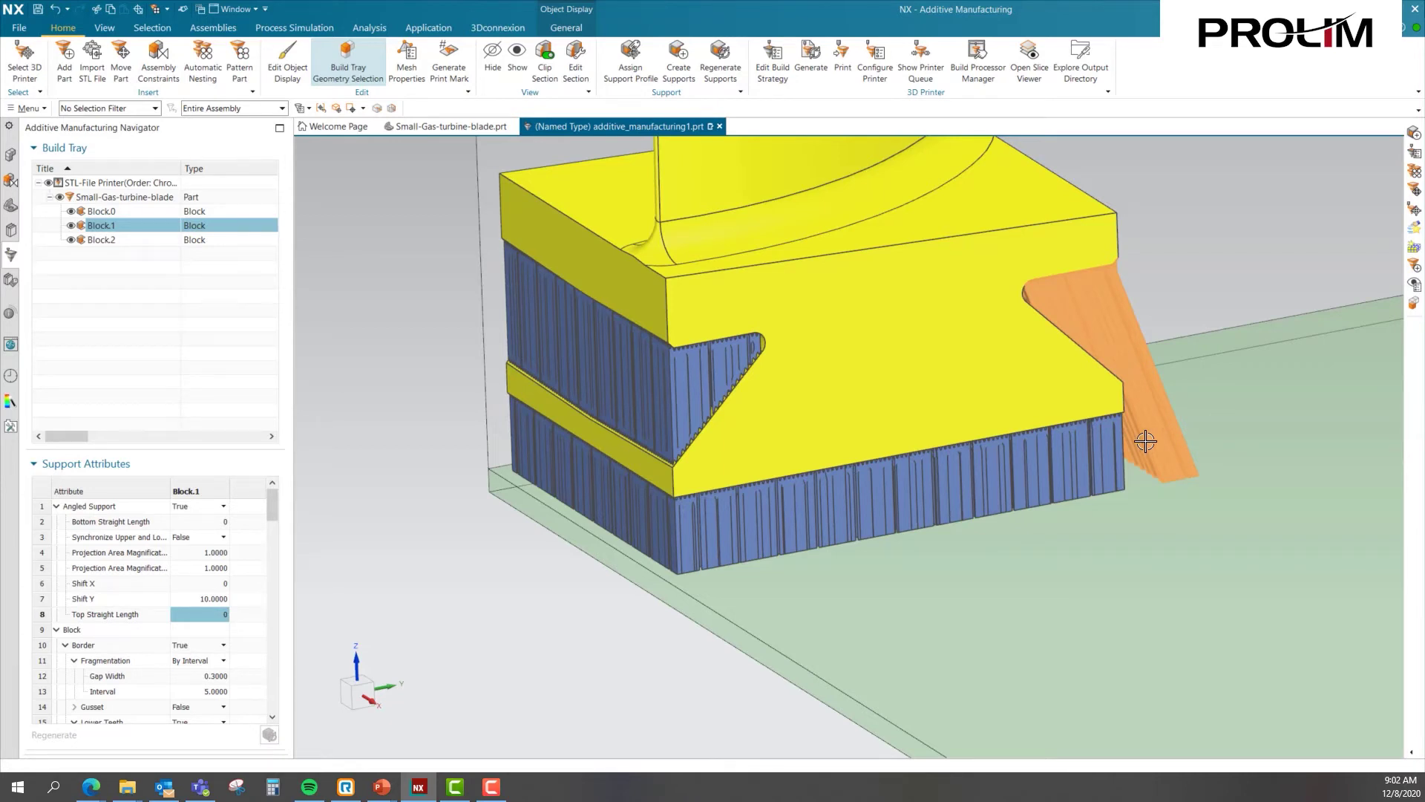
Set the Angled Support attribute of Block.1 back to False and regenerate the support.
click(220, 508)
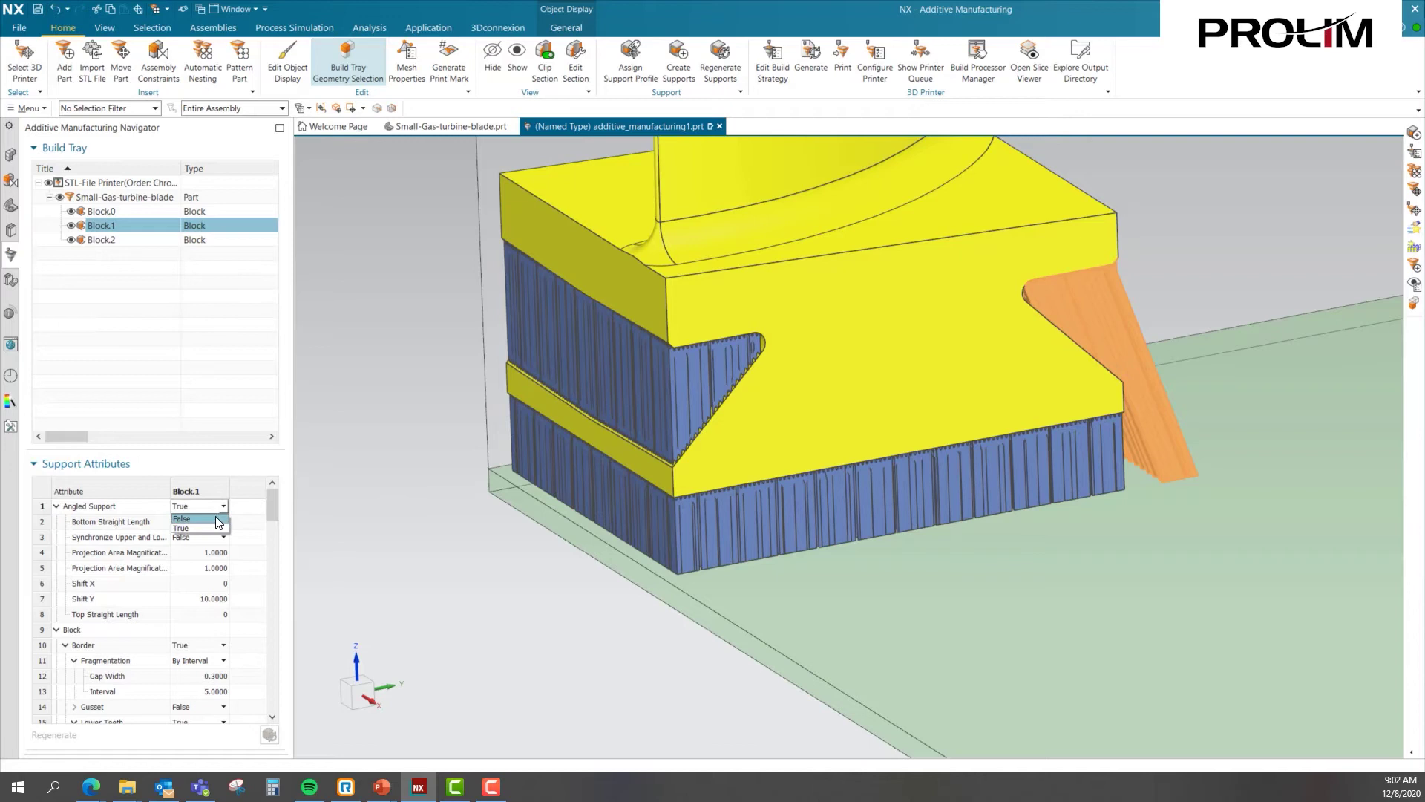
click(200, 519)
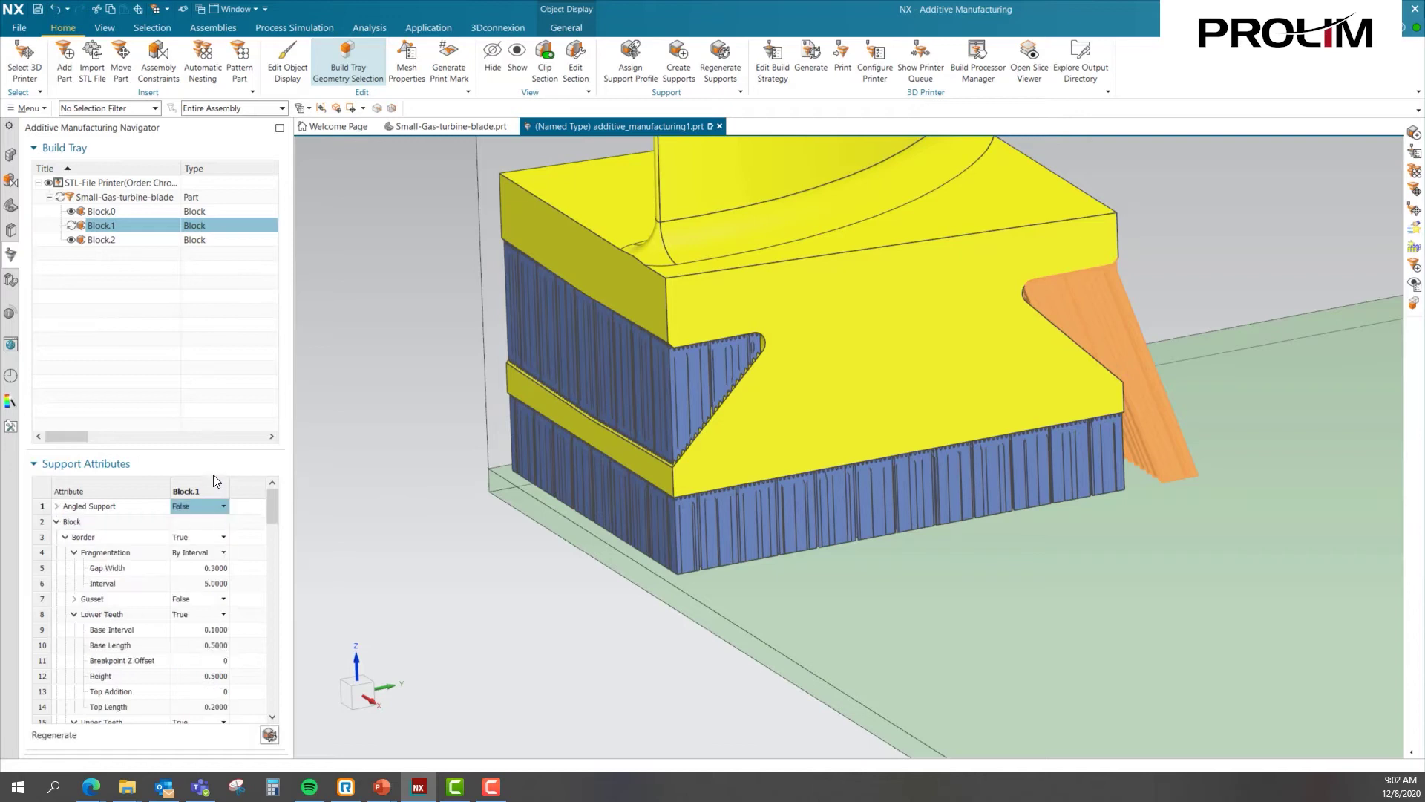
click(270, 735)
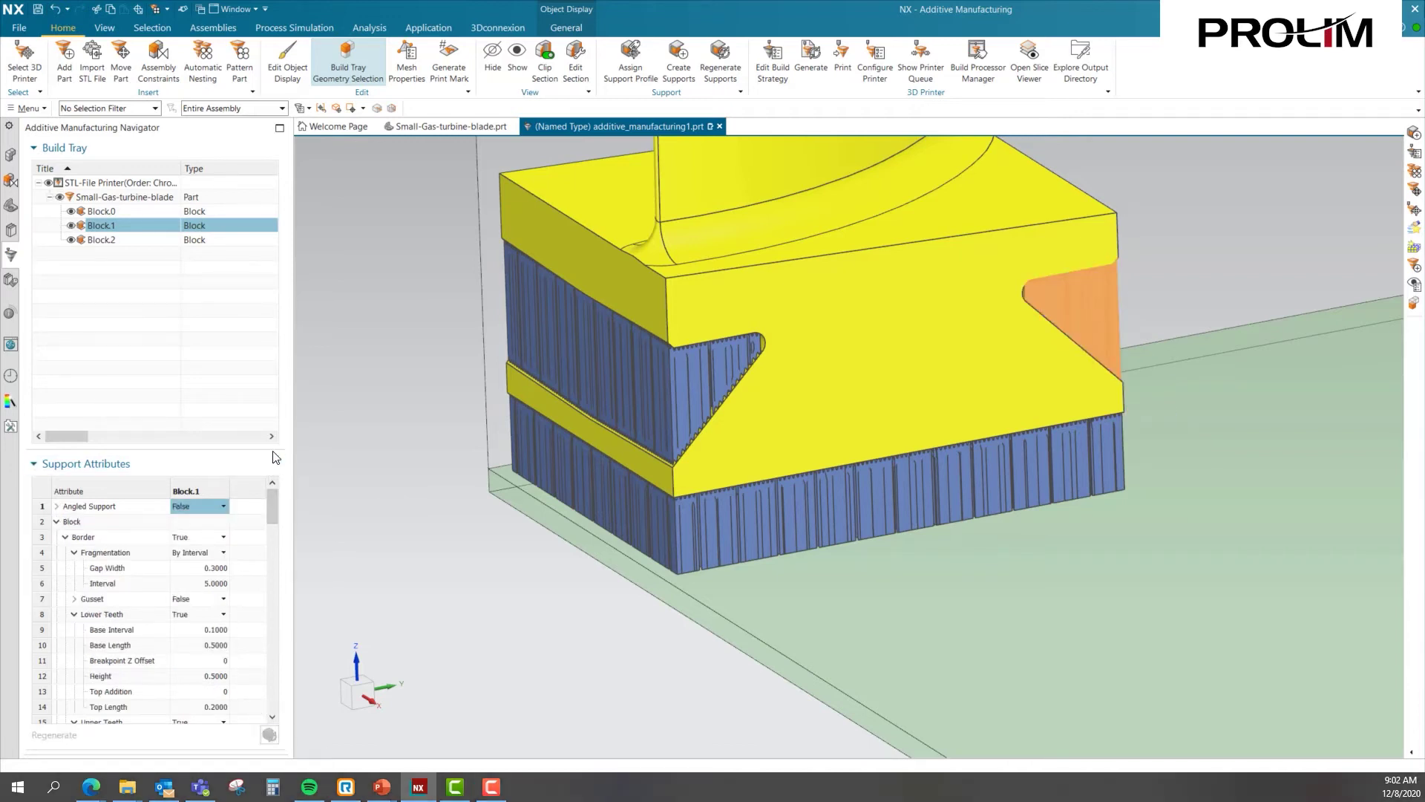
click(52, 464)
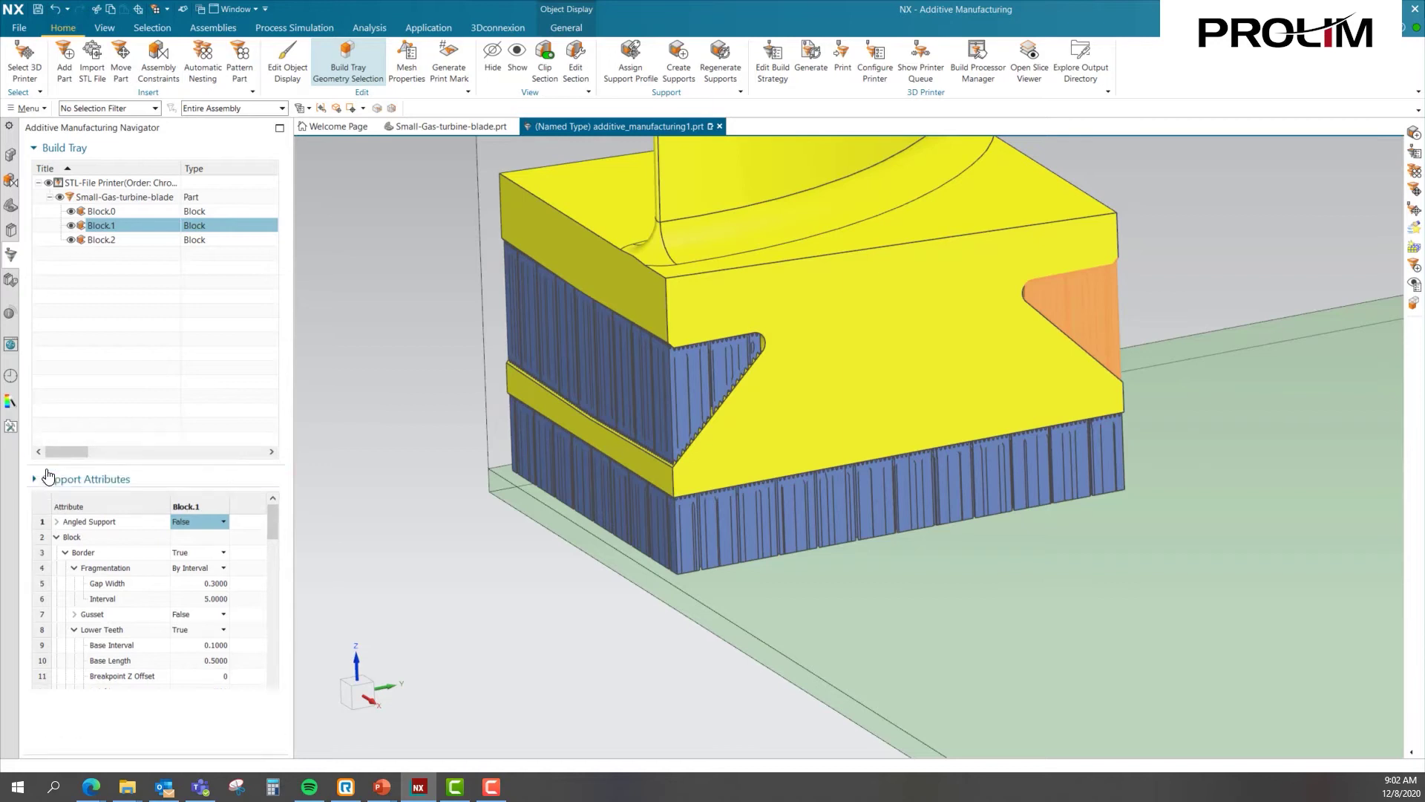
click(87, 432)
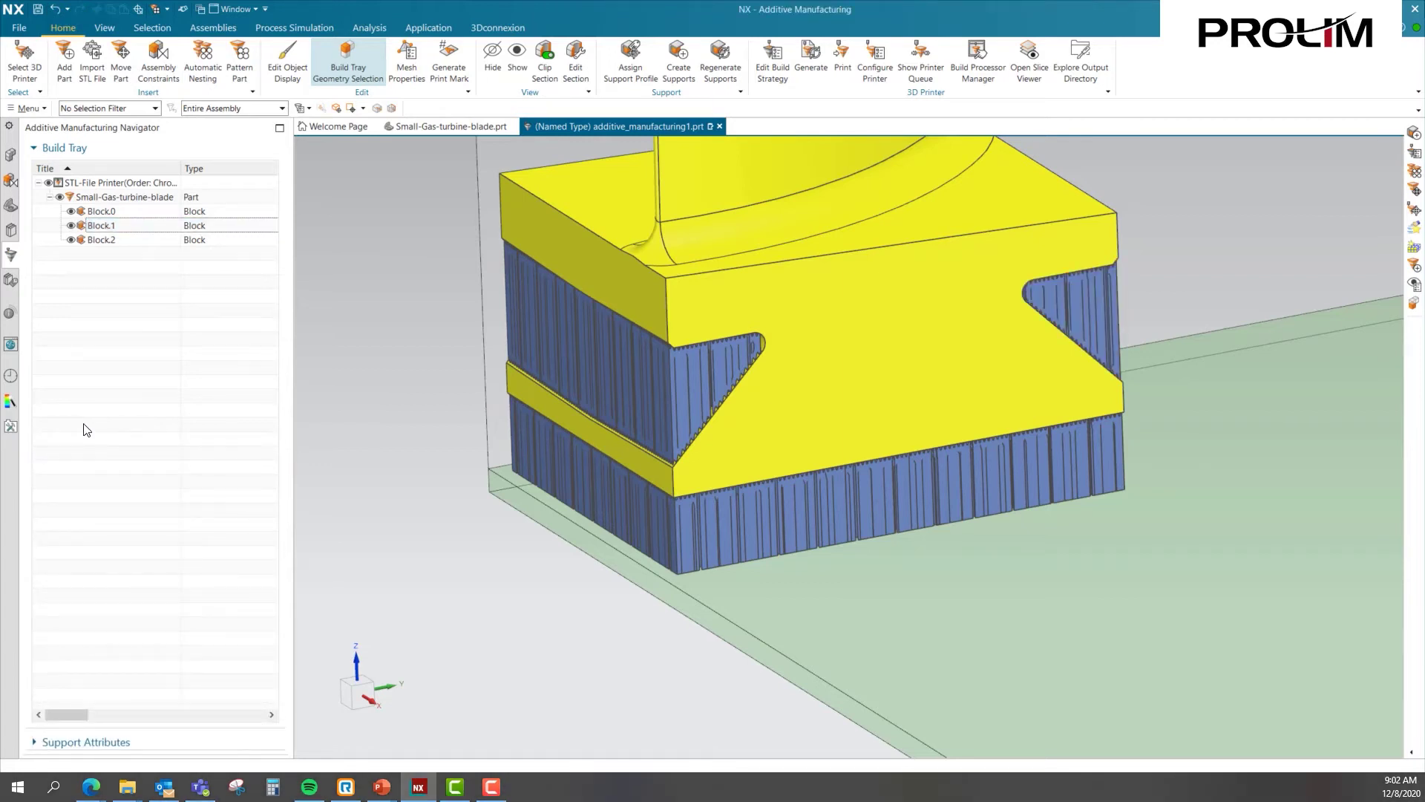
scroll(602, 636, down, 10)
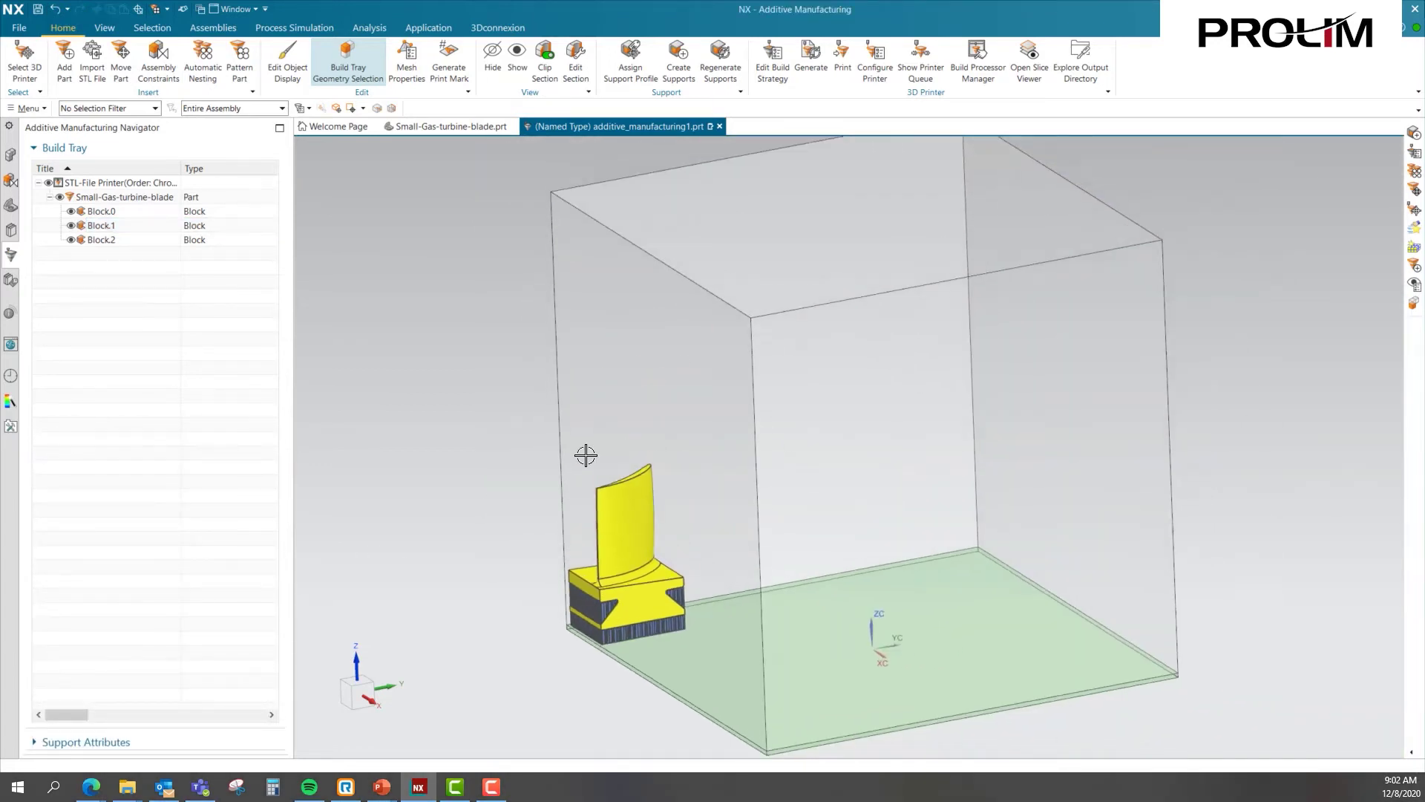
Generate simulation support bodies for the blade's three block supports and inspect them up close.
scroll(585, 454, down, 1)
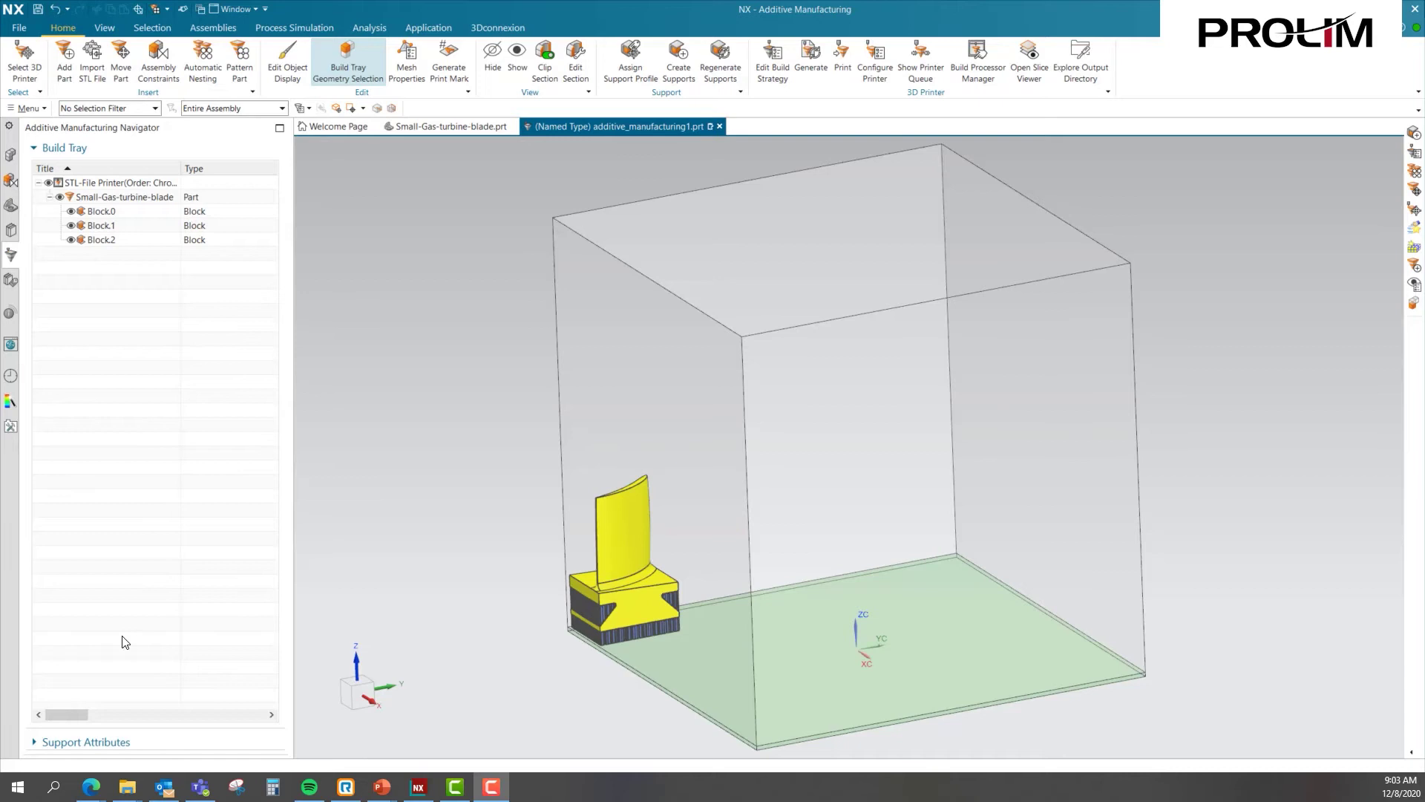
click(289, 32)
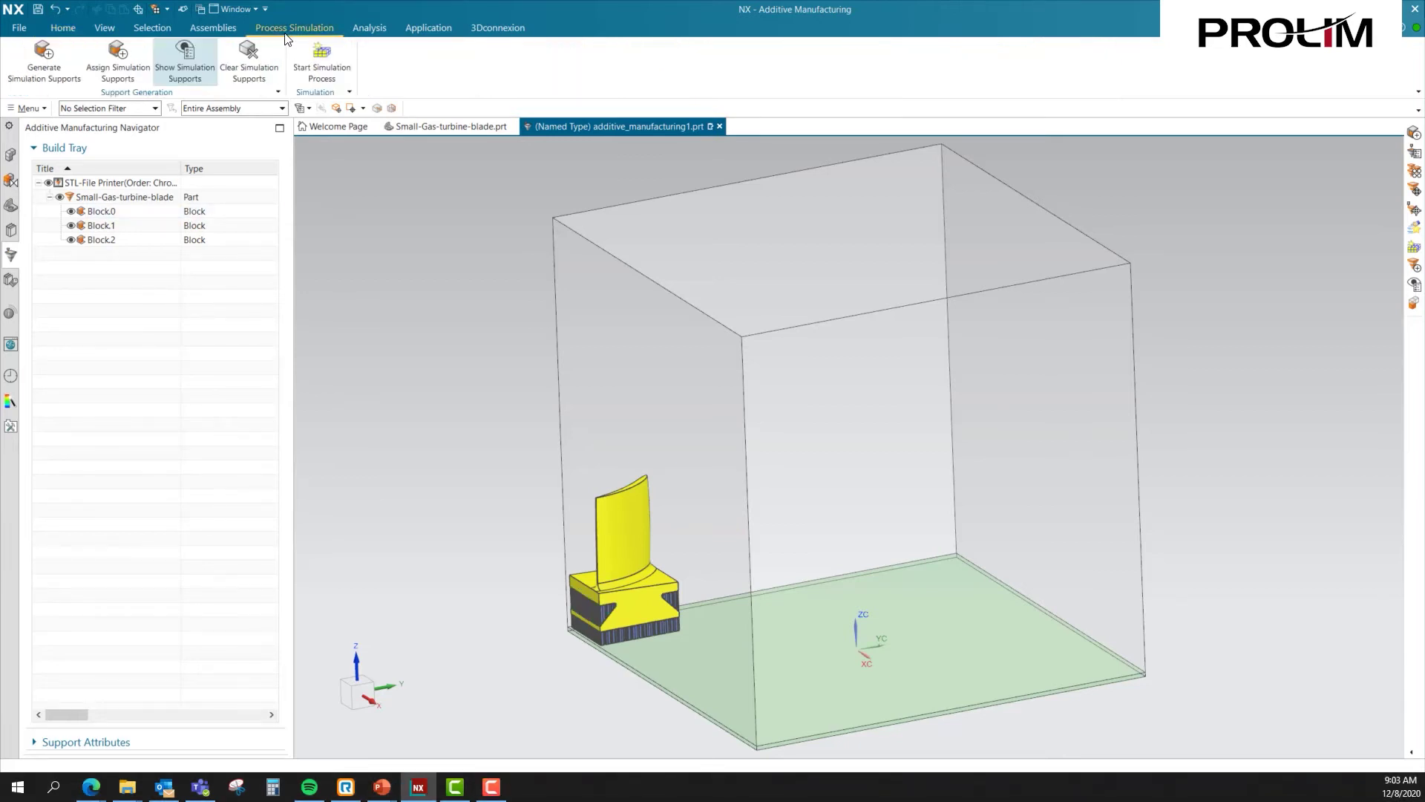
click(59, 61)
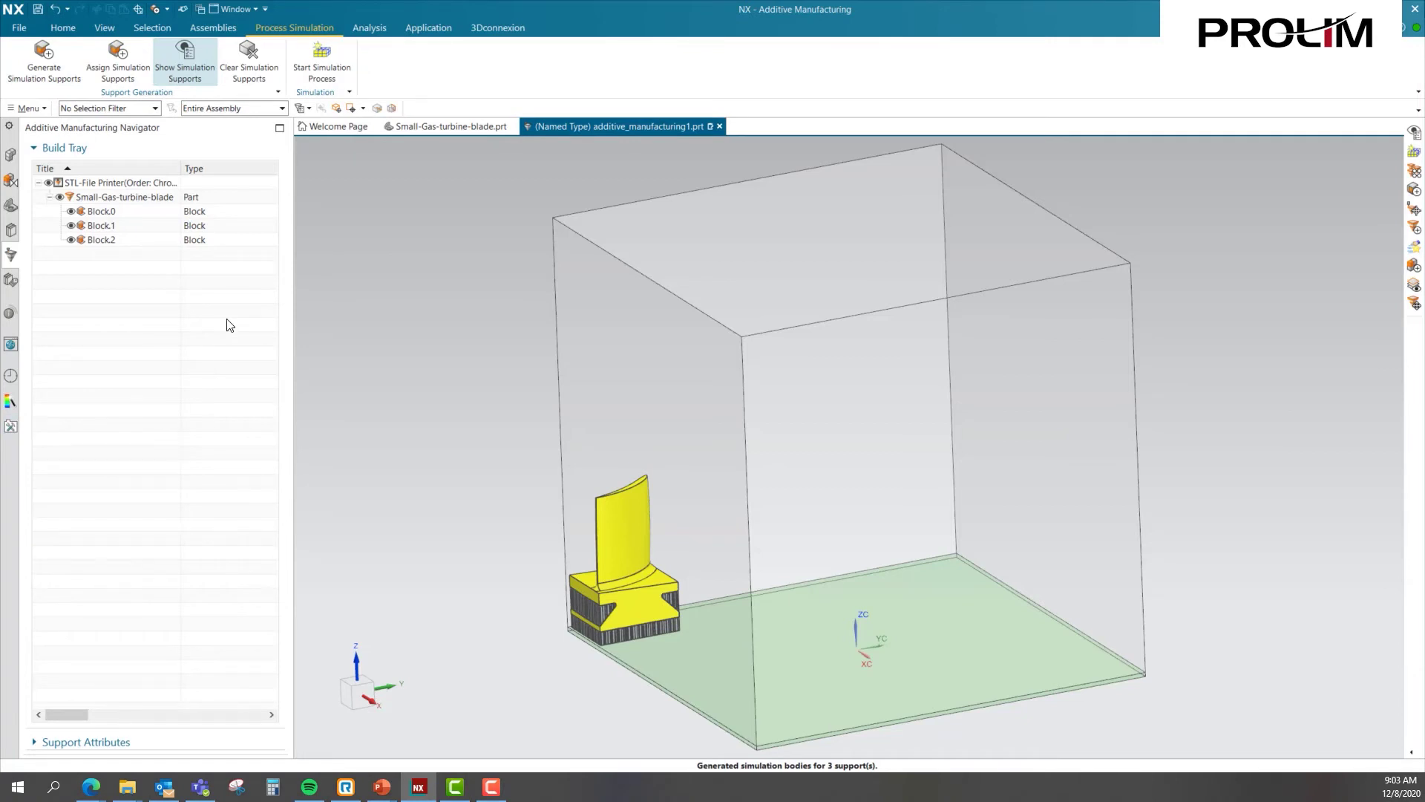
scroll(565, 663, up, 5)
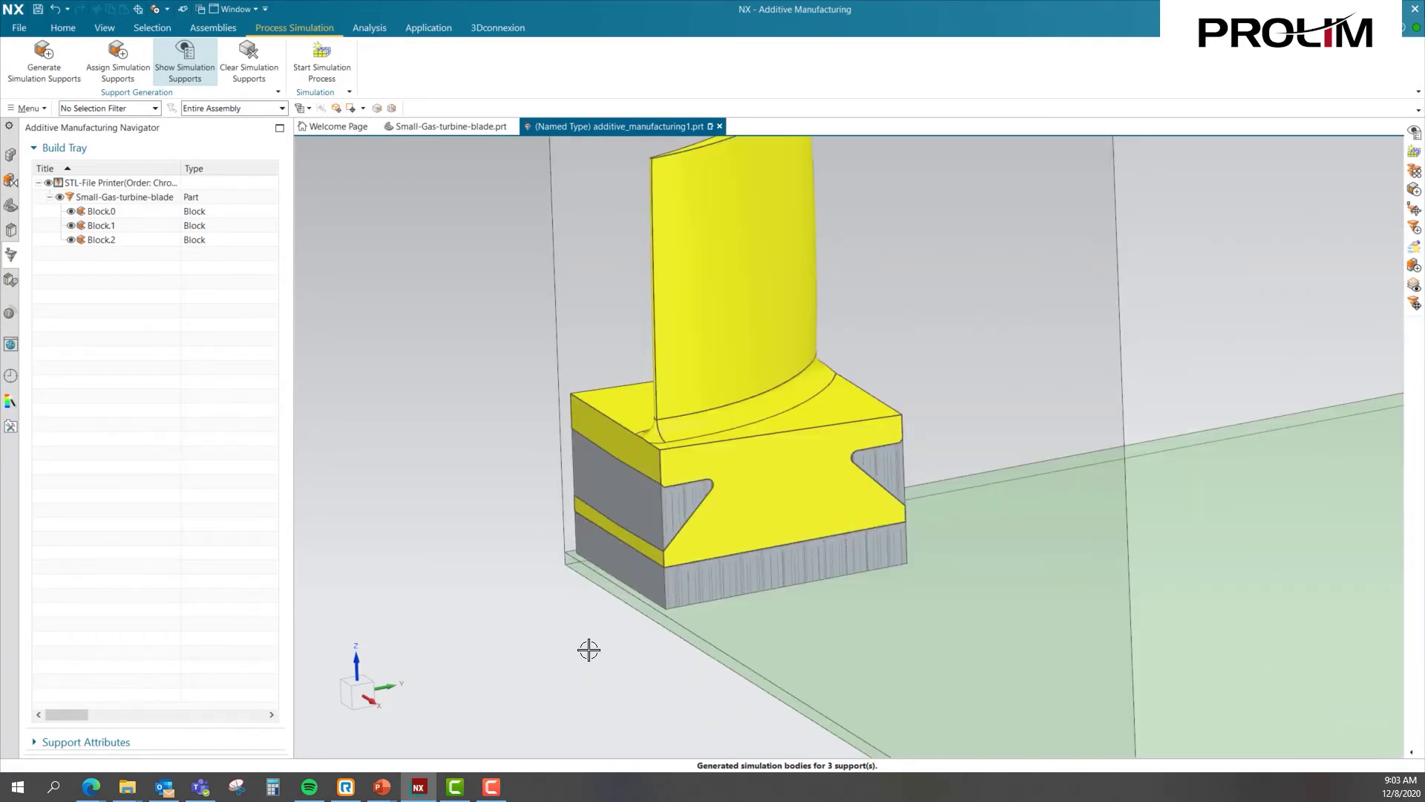
scroll(588, 649, up, 2)
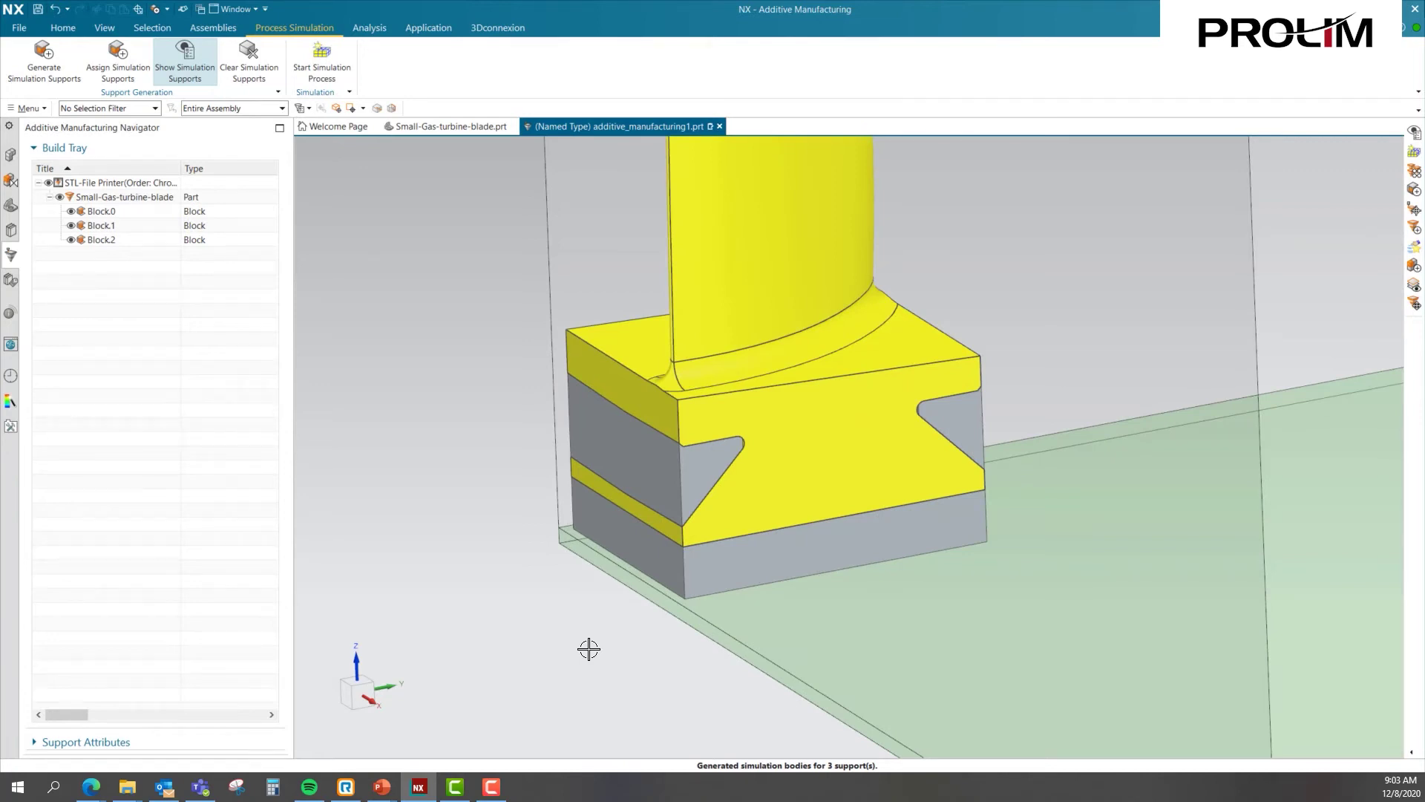
Start the simulation process with the yellow turbine blade body as the specimen.
click(324, 76)
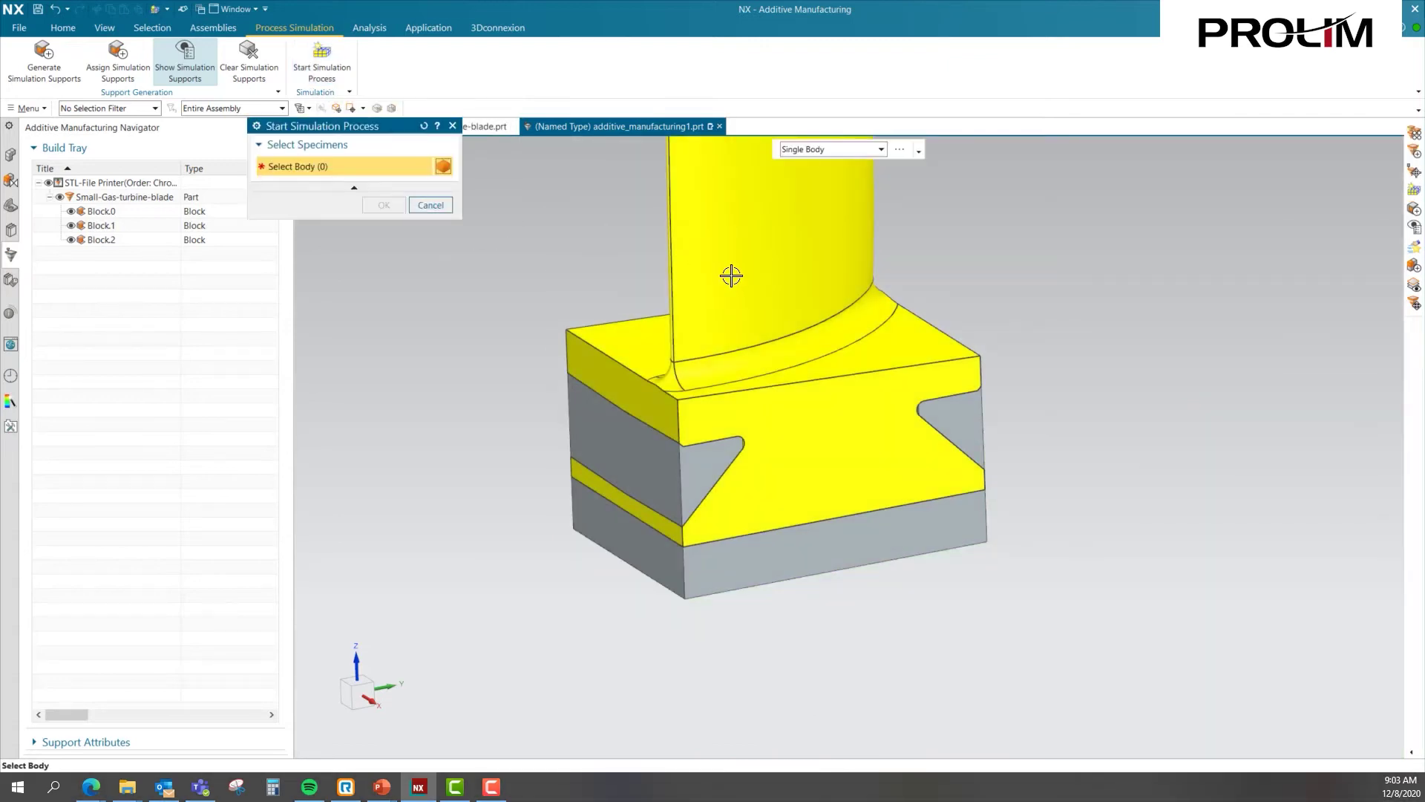
click(706, 276)
click(384, 205)
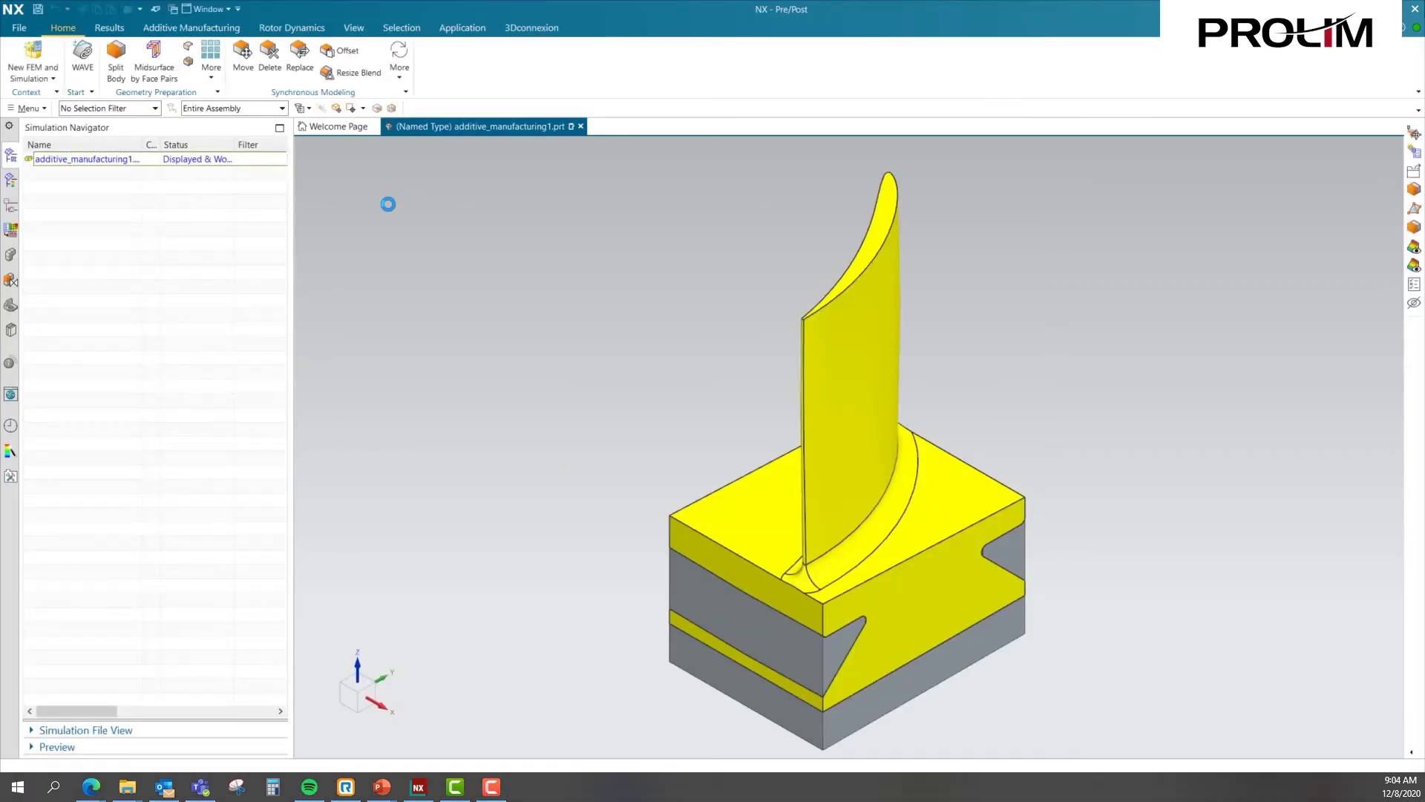
Review the simulation type and powder option in the additive manufacturing simulation's Global Settings.
click(181, 28)
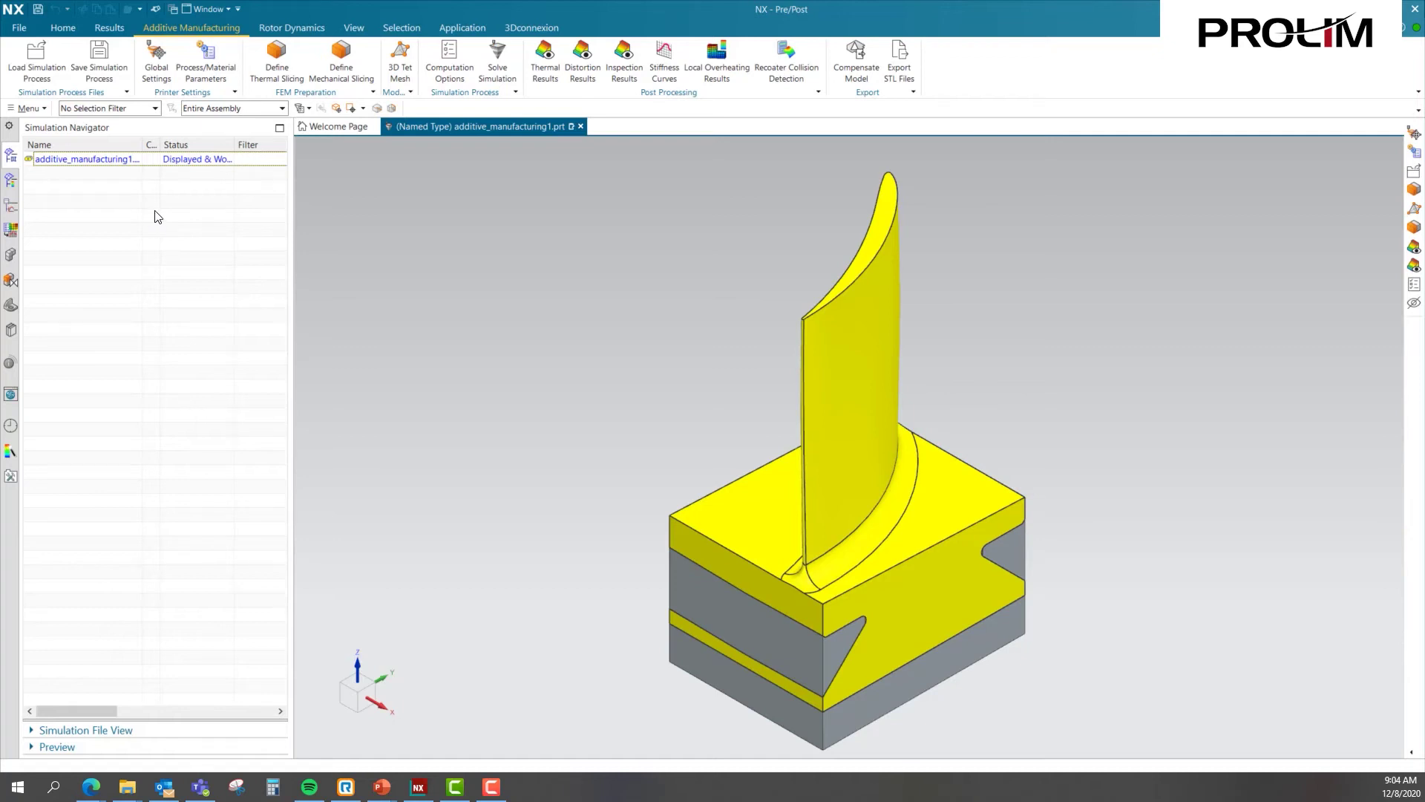
click(156, 74)
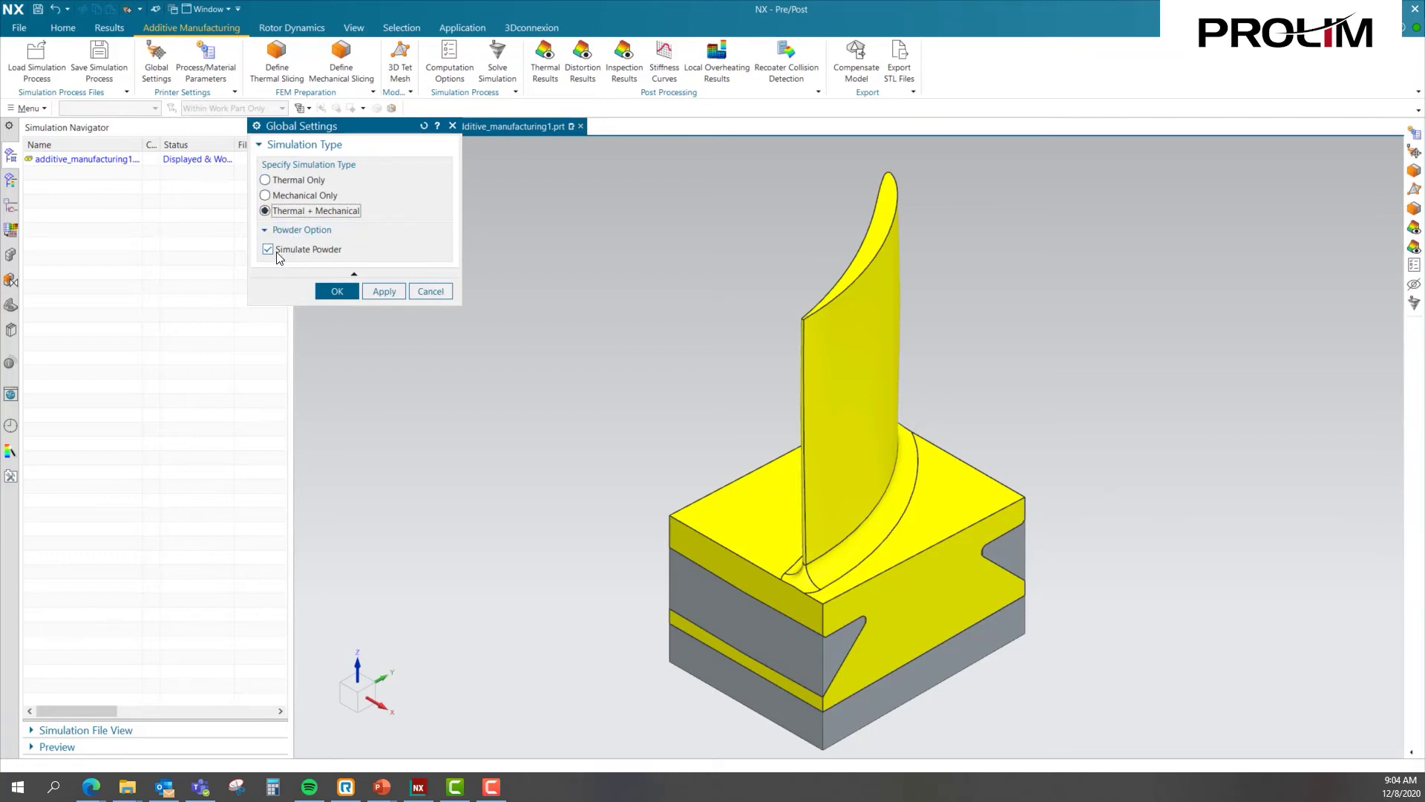
click(266, 229)
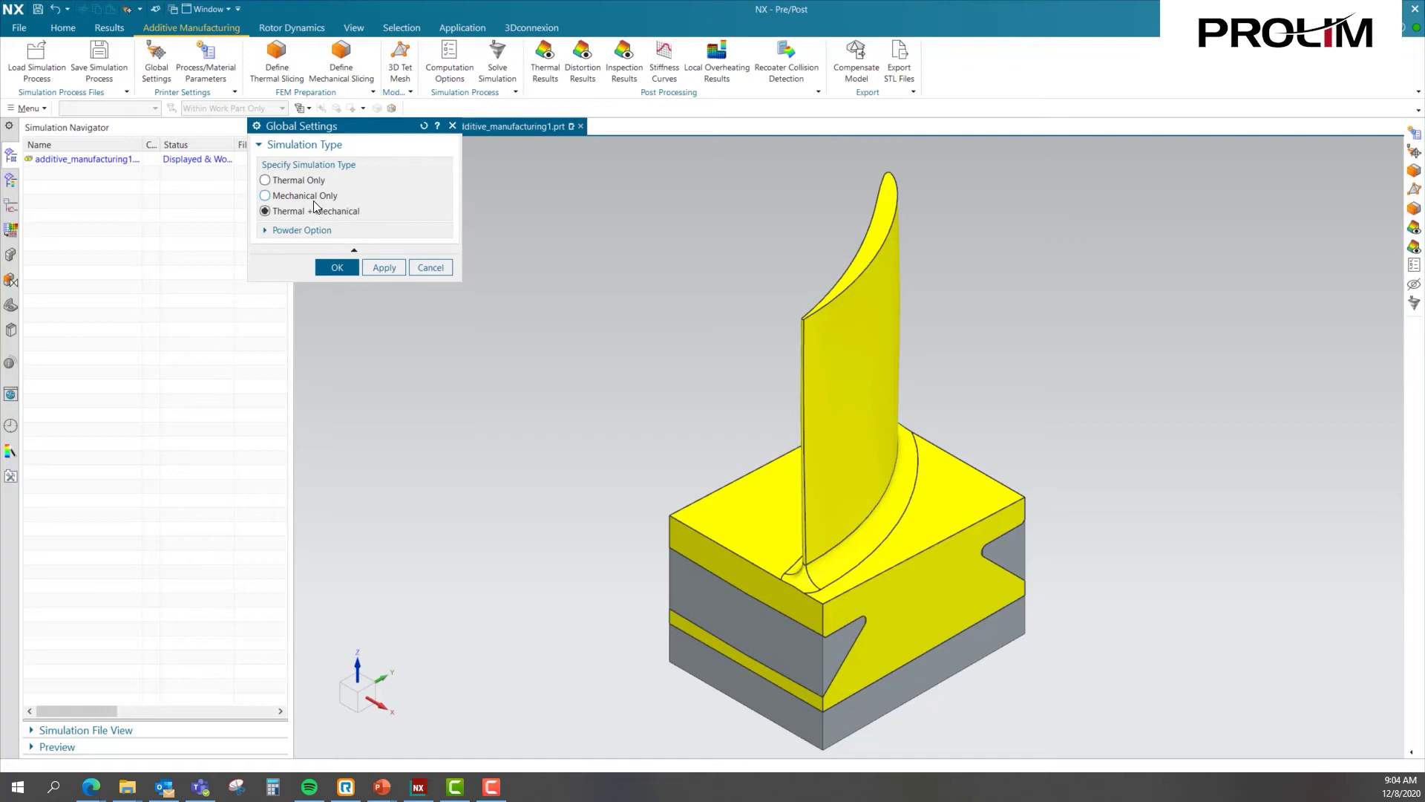
click(286, 230)
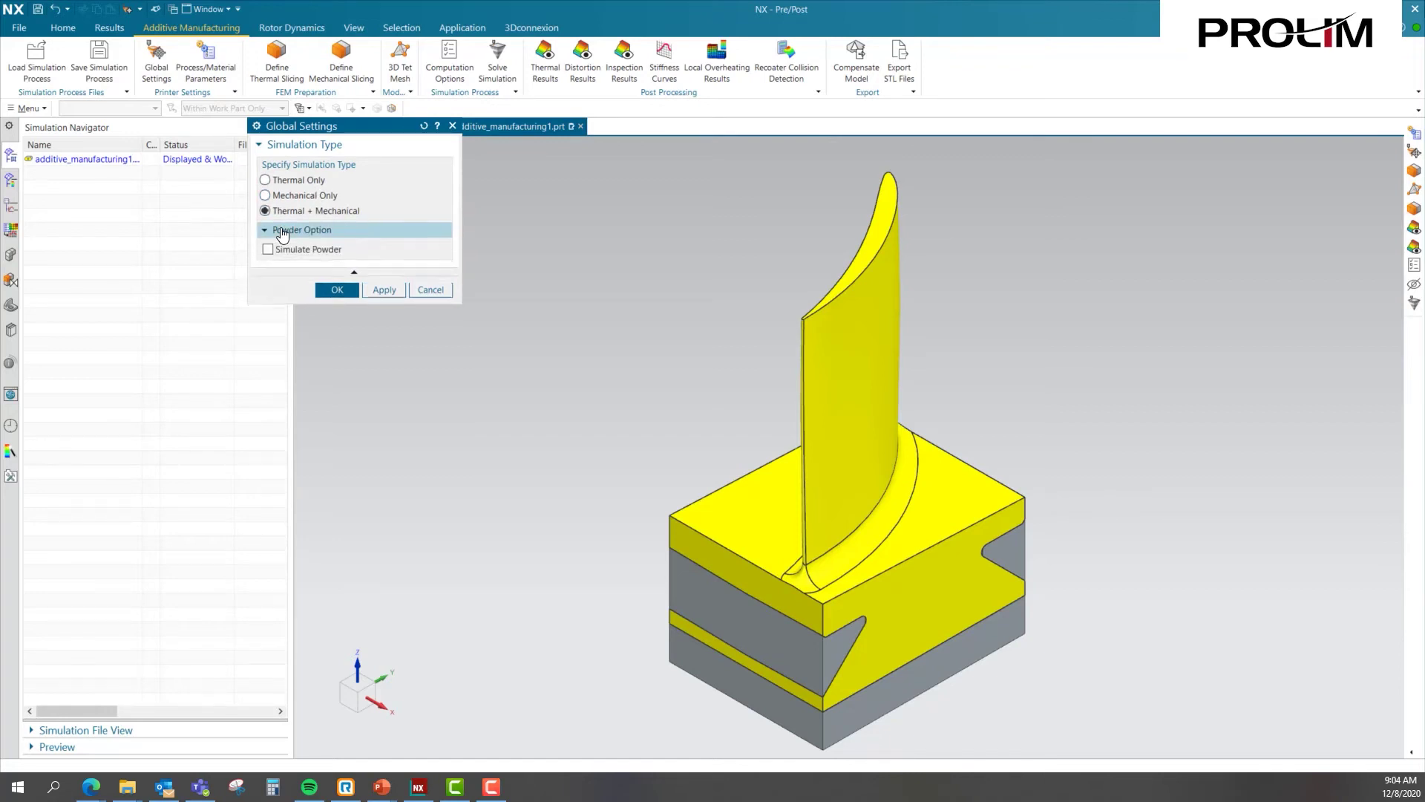
click(286, 230)
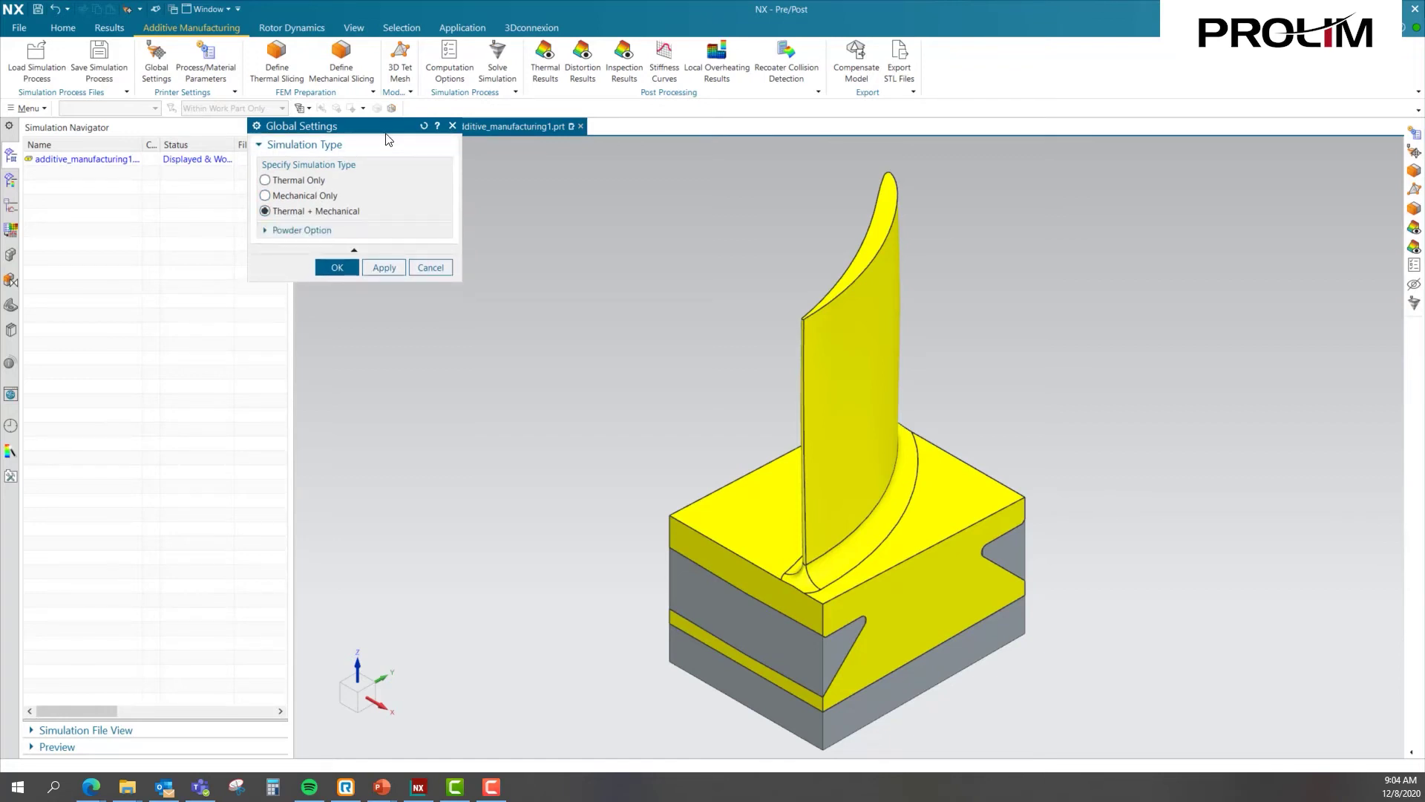
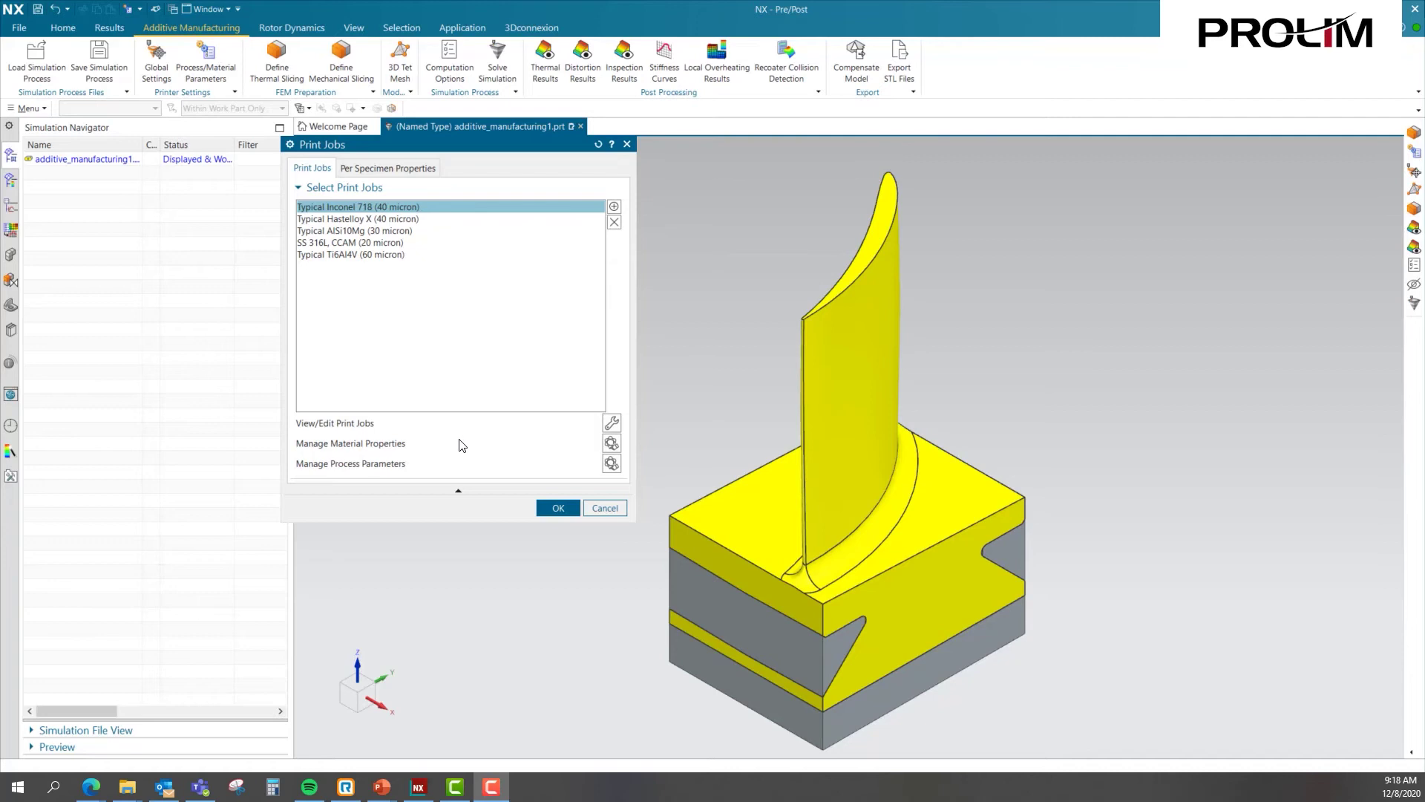
Review the Typical Inconel 718 (40 micron) print job parameters and the properties of the Inconel 718 build material.
click(612, 422)
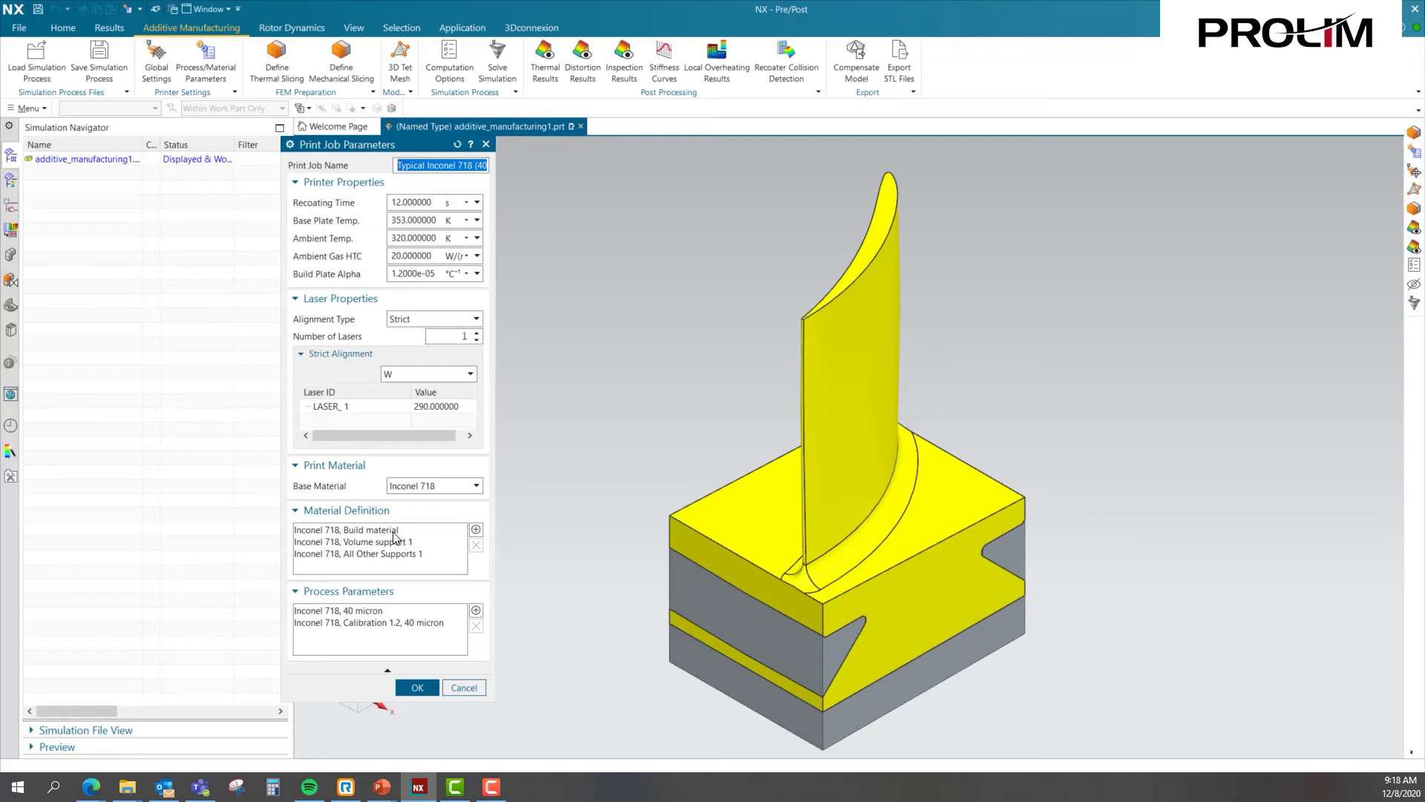
click(461, 688)
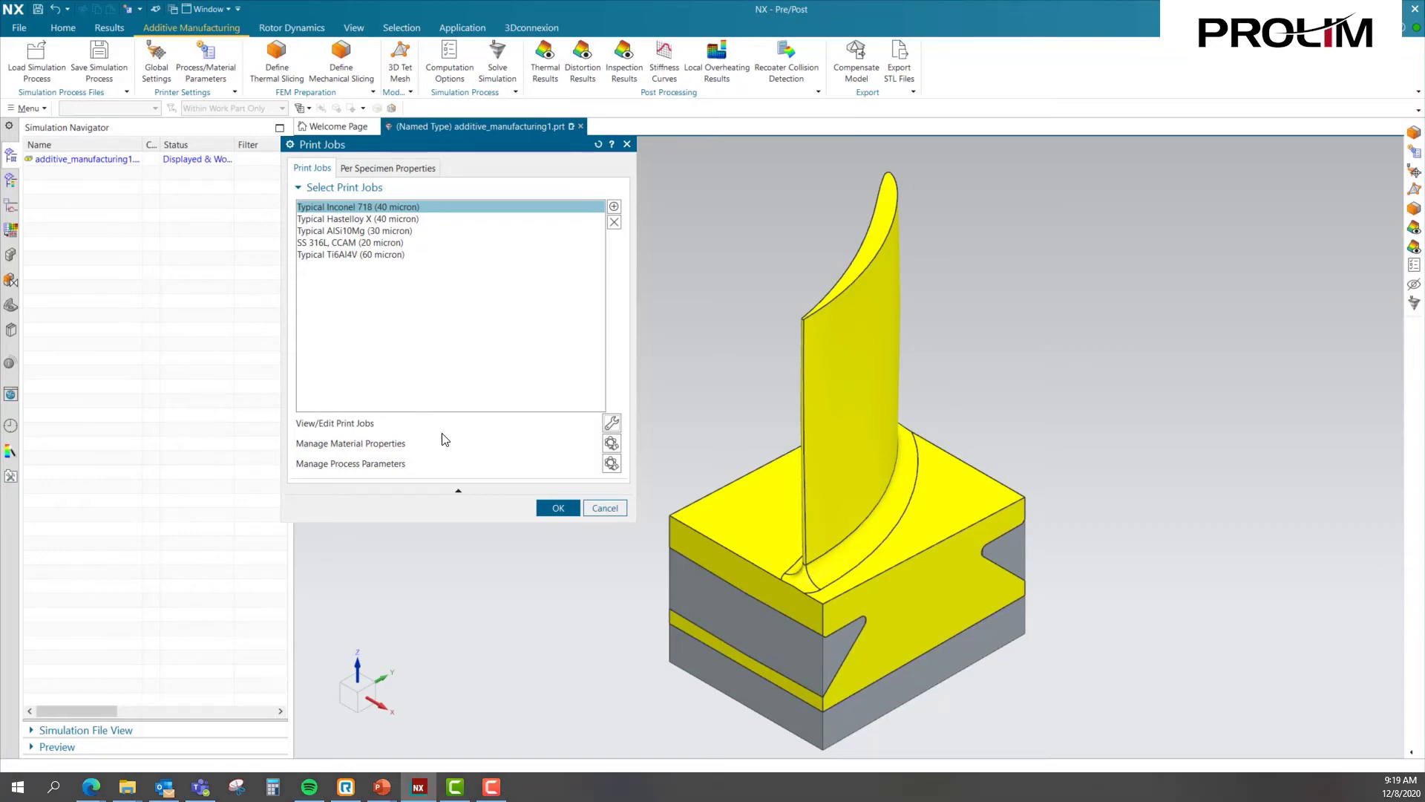
click(612, 444)
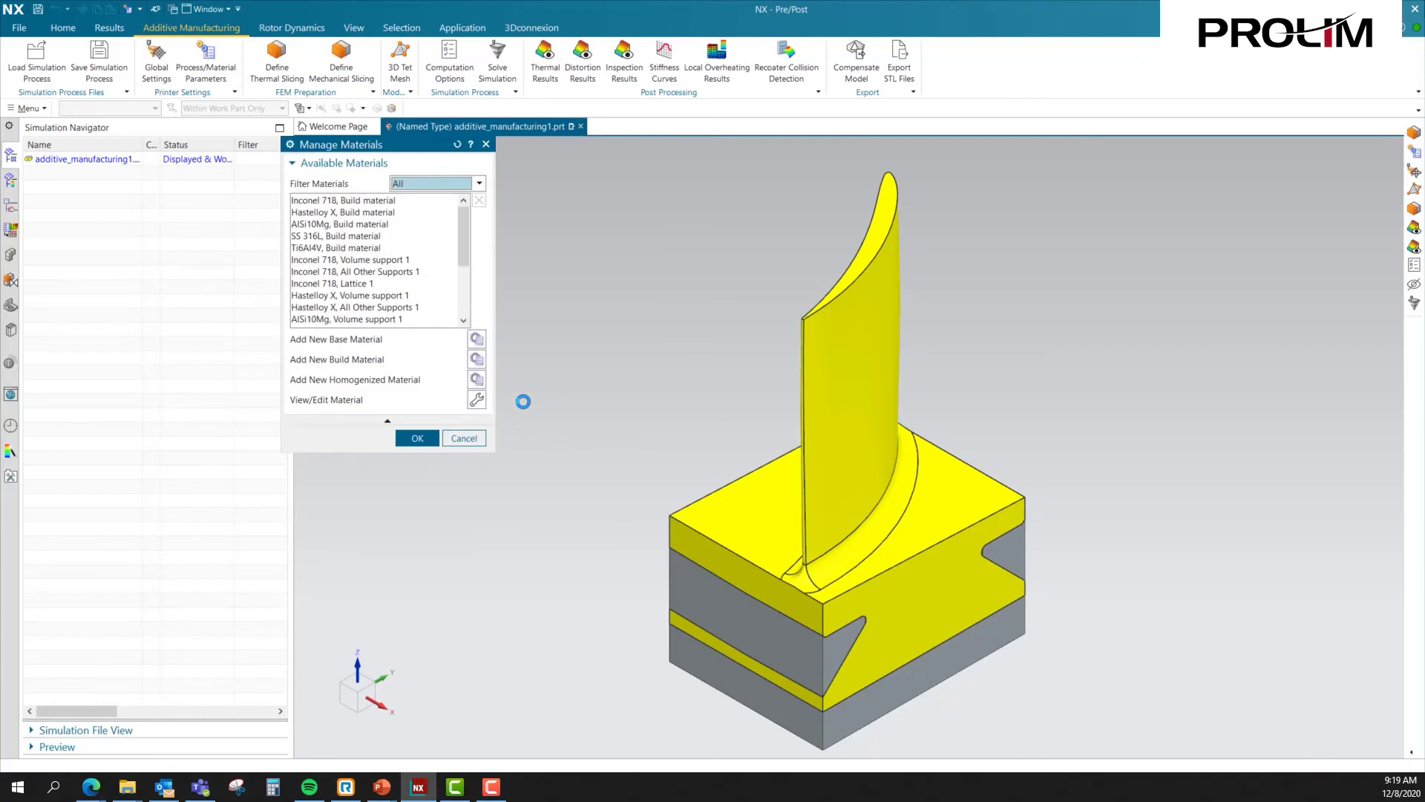
click(316, 201)
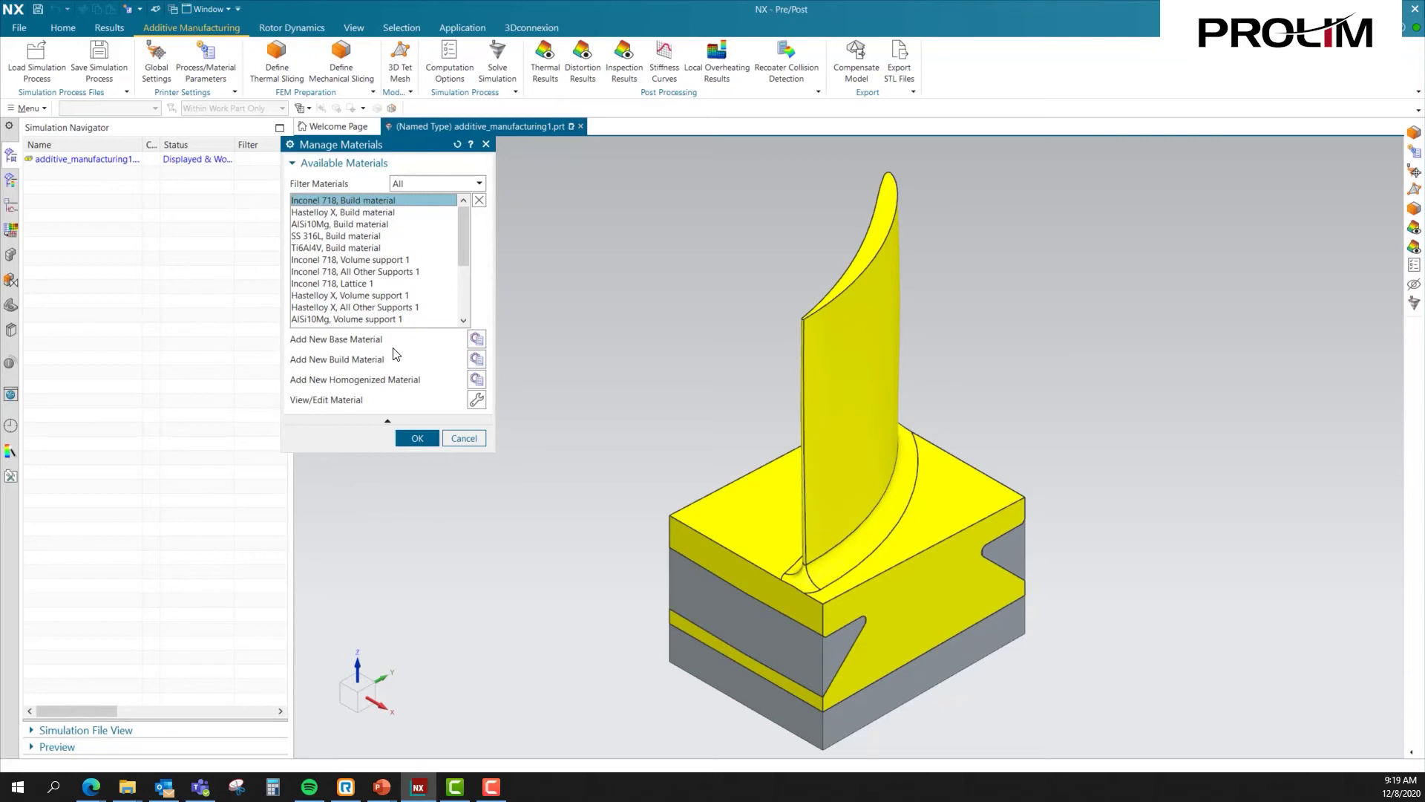
click(477, 400)
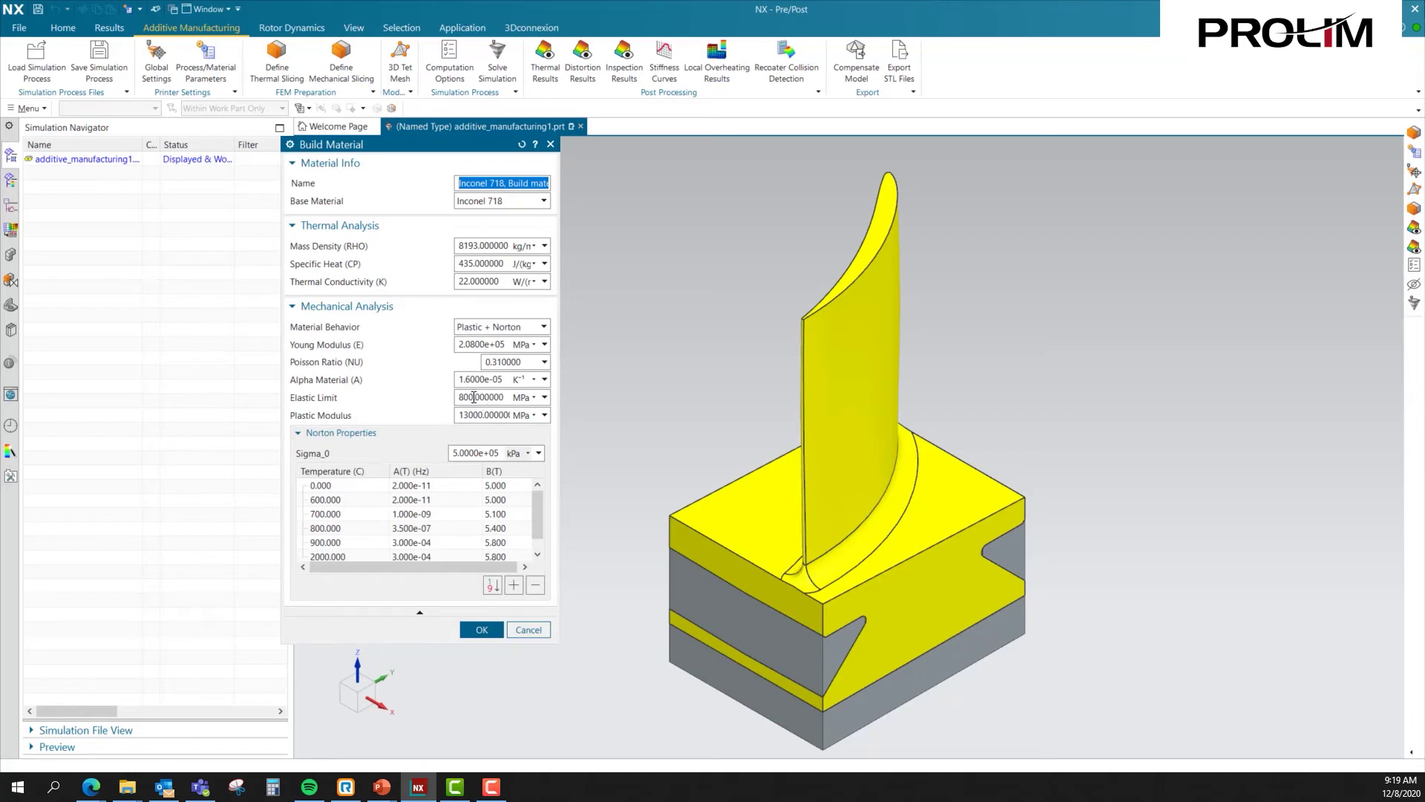
click(528, 629)
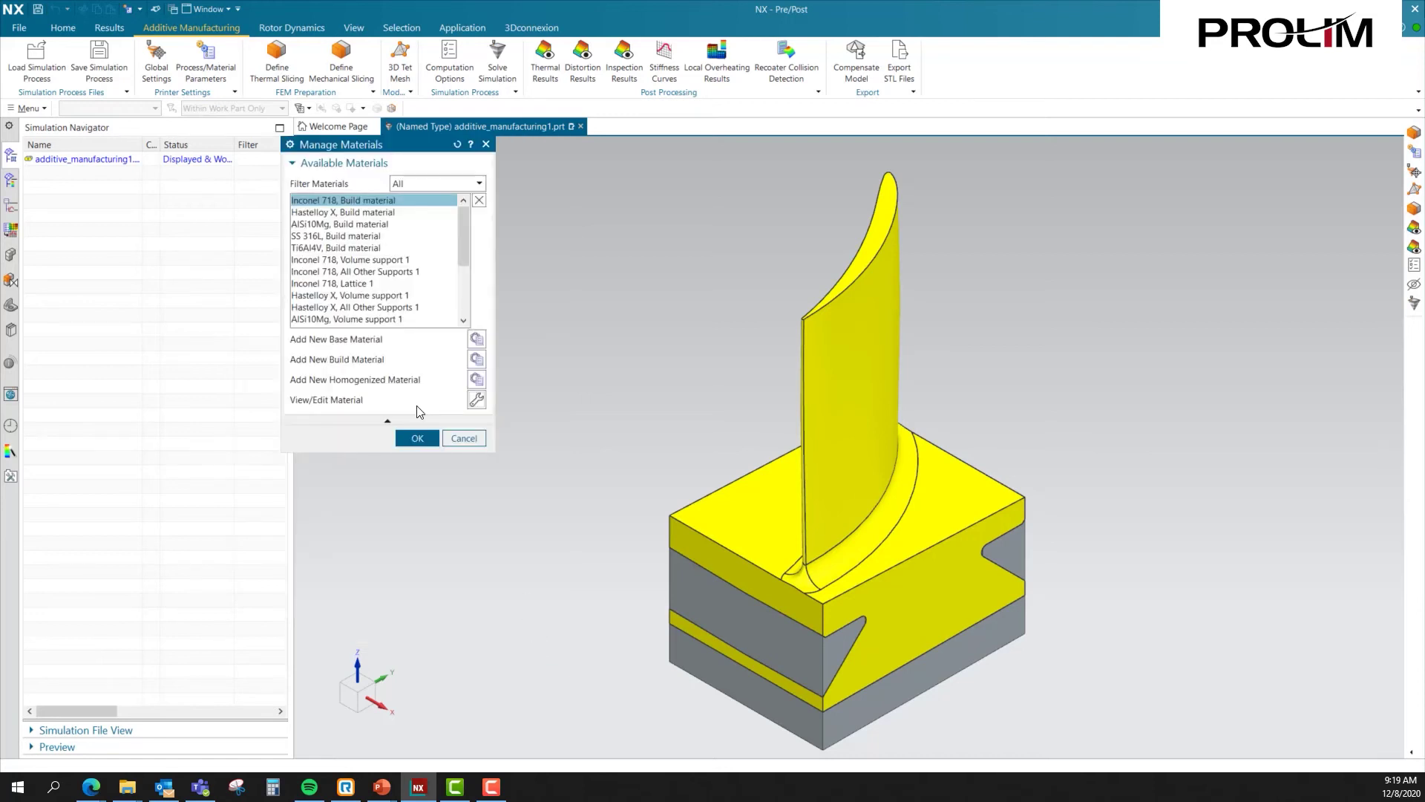
click(475, 437)
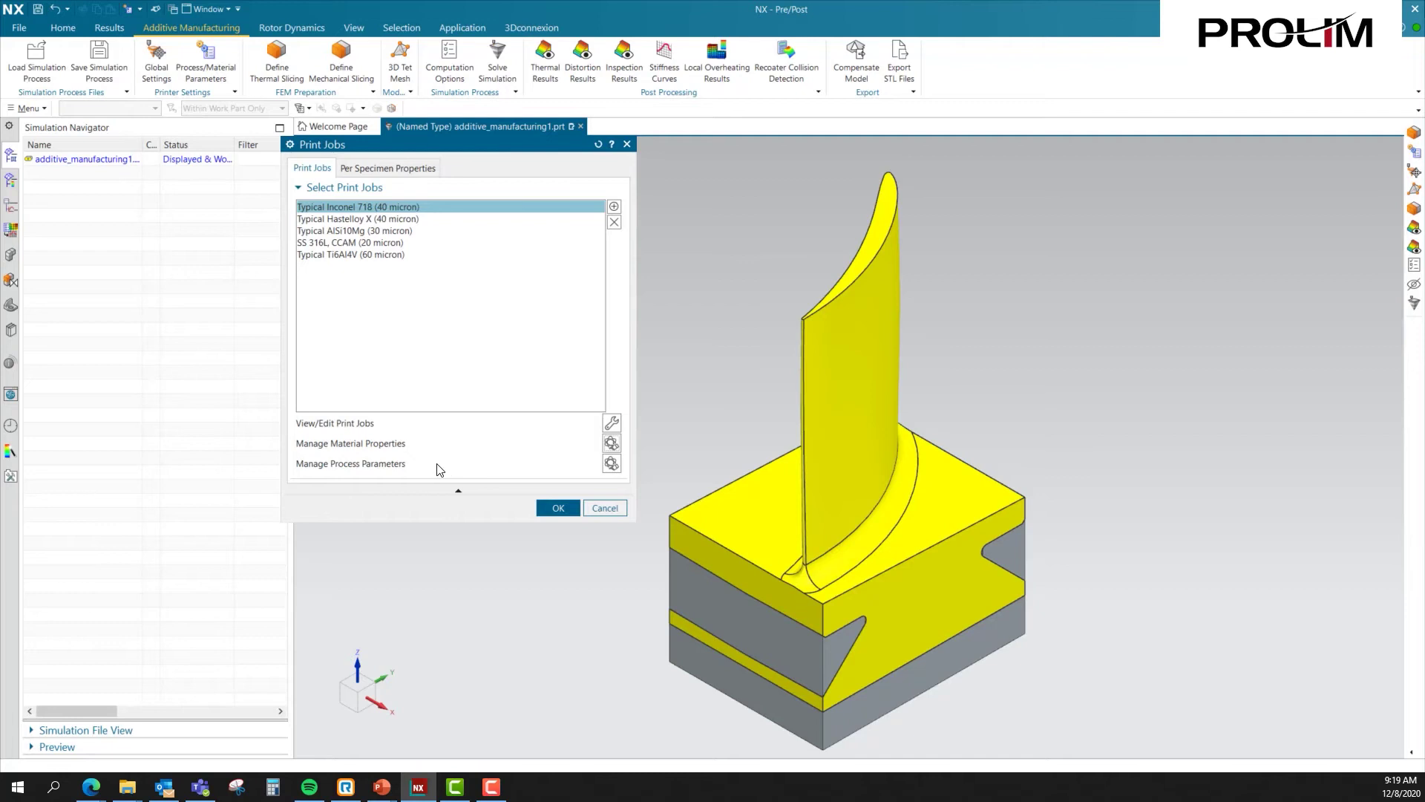
Review the Inconel 718, 40 micron process parameters and accept Typical Inconel 718 (40 micron) as the print job.
click(610, 464)
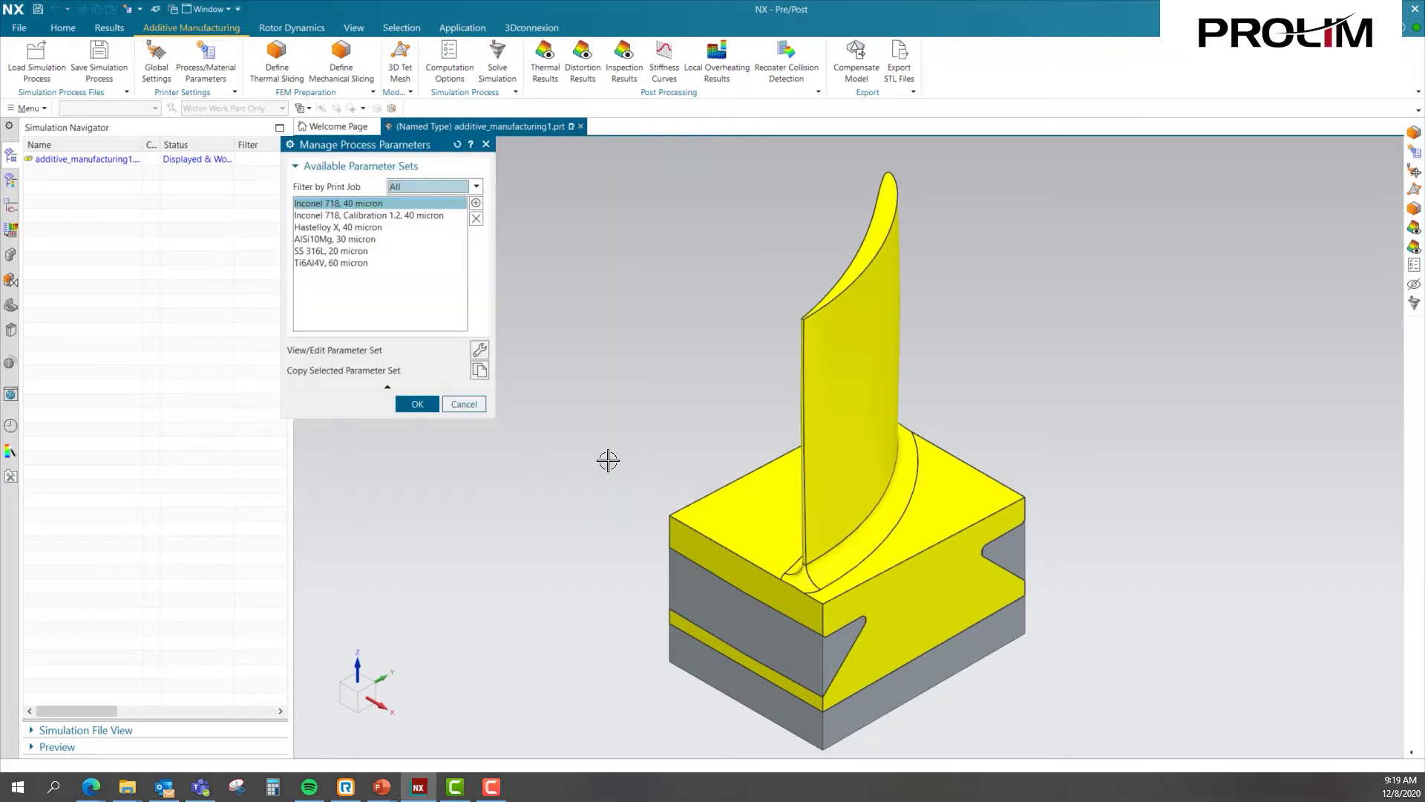
click(479, 350)
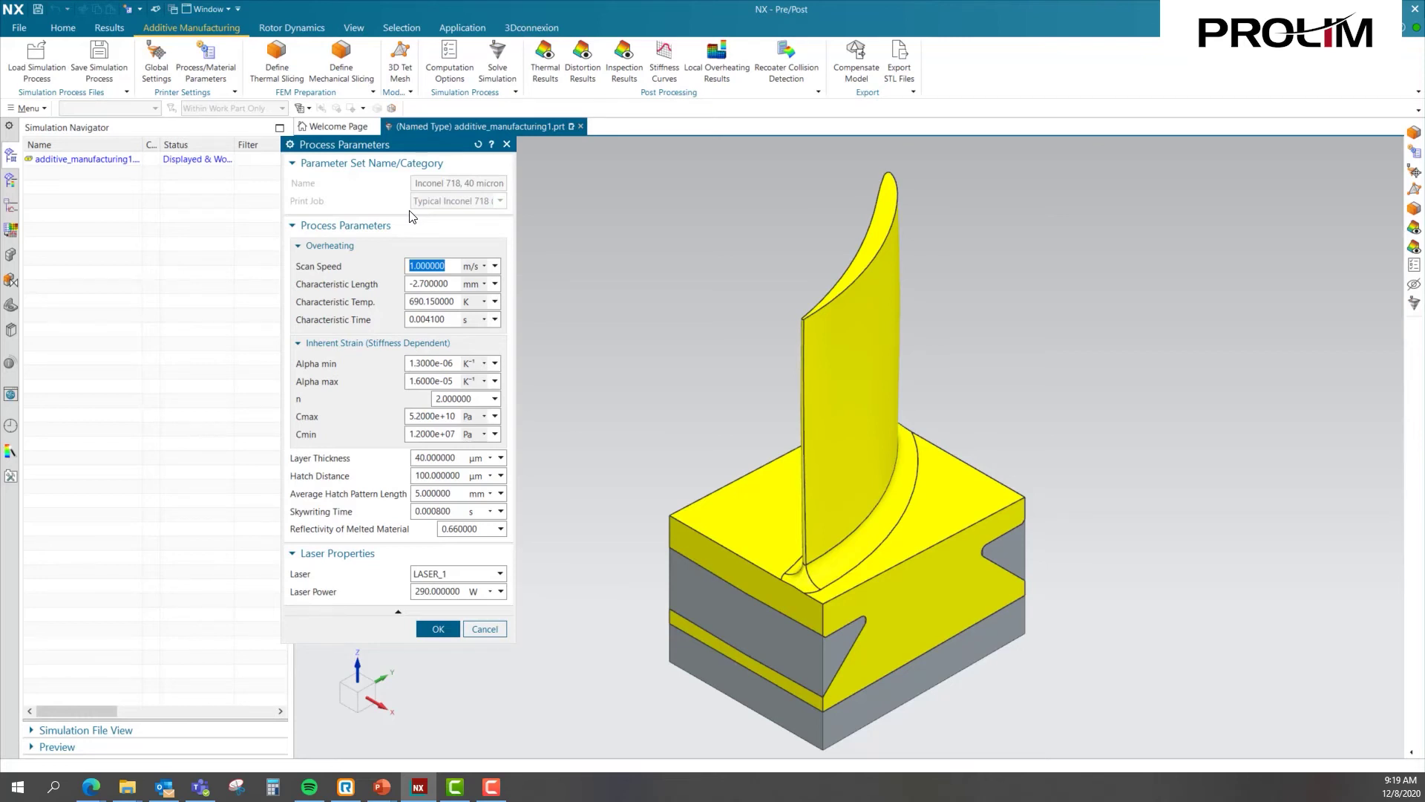
click(486, 629)
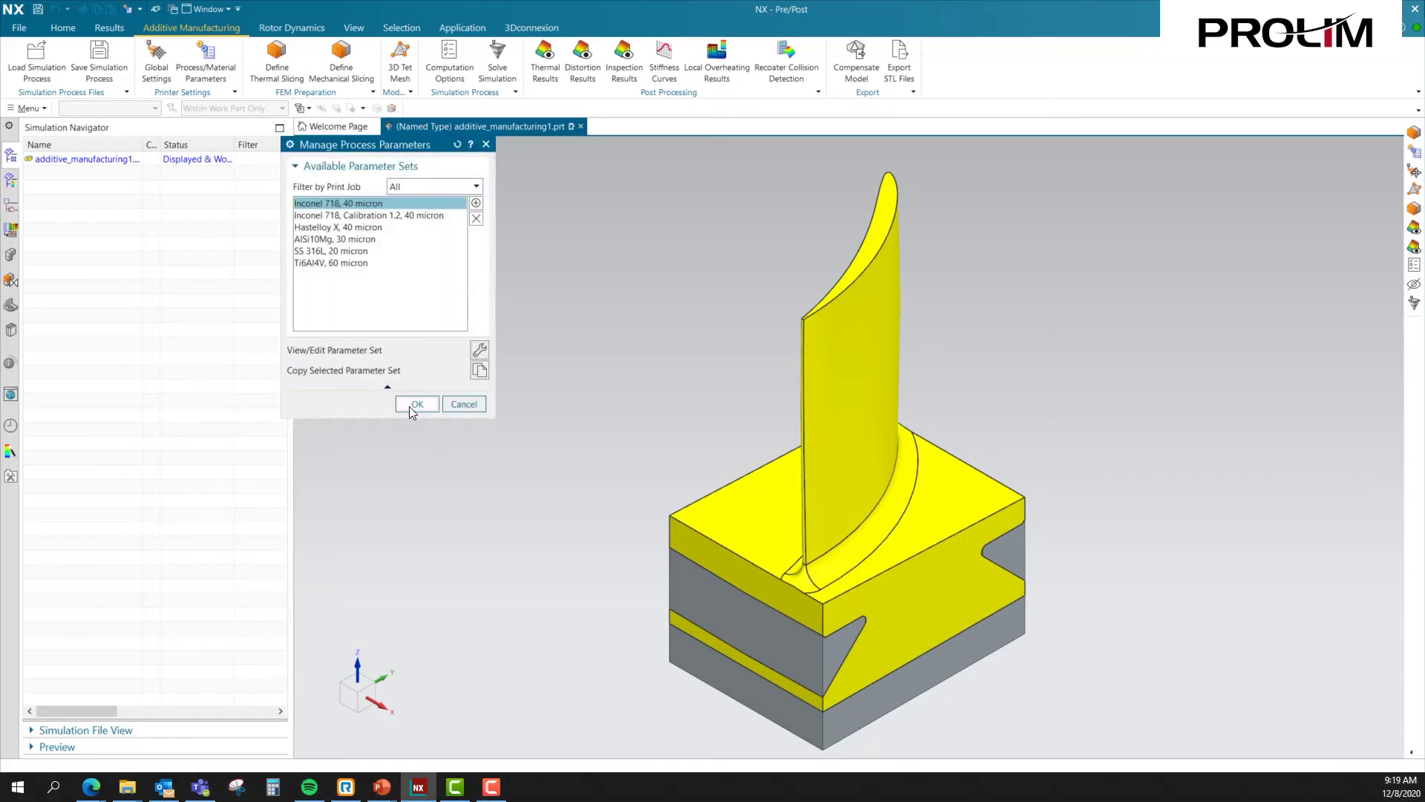
click(409, 405)
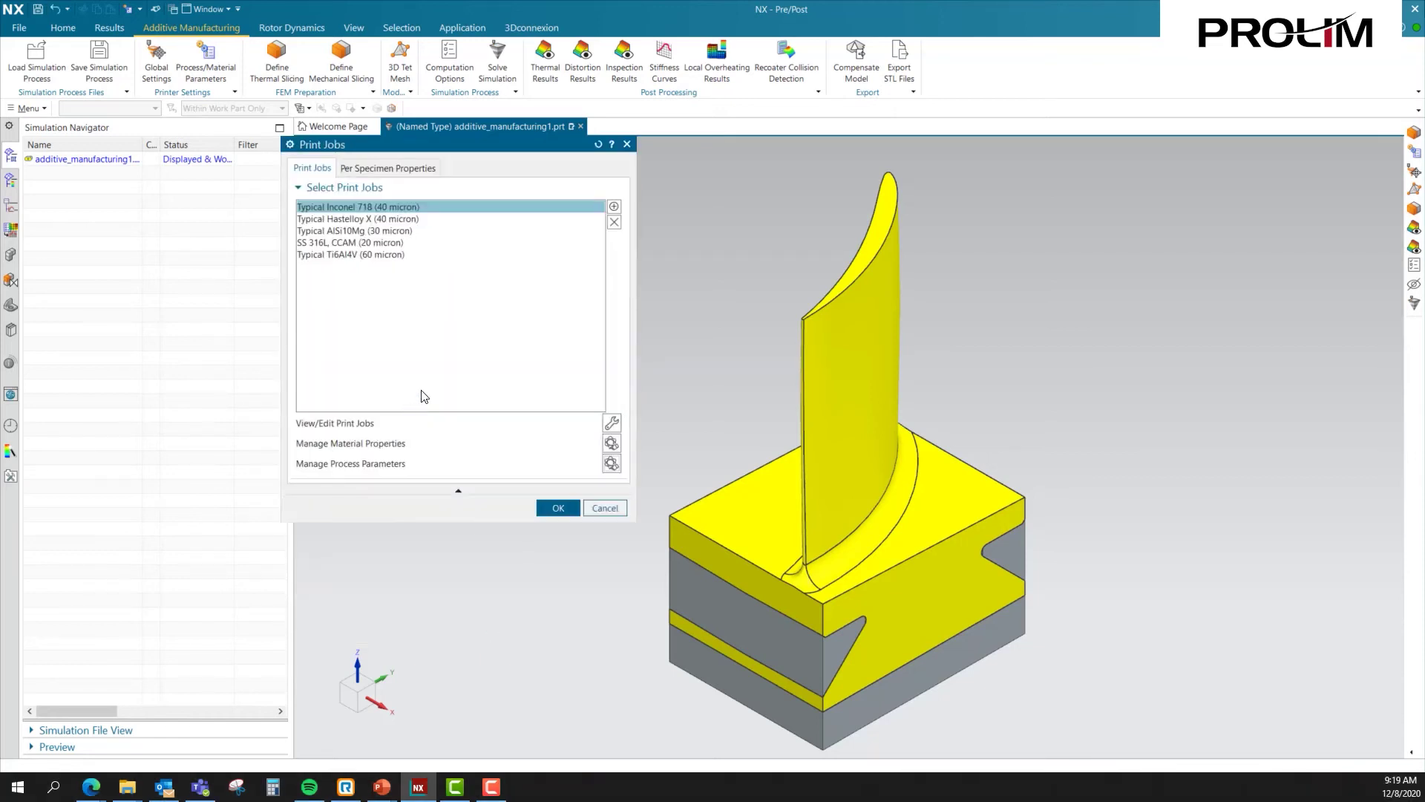
click(558, 508)
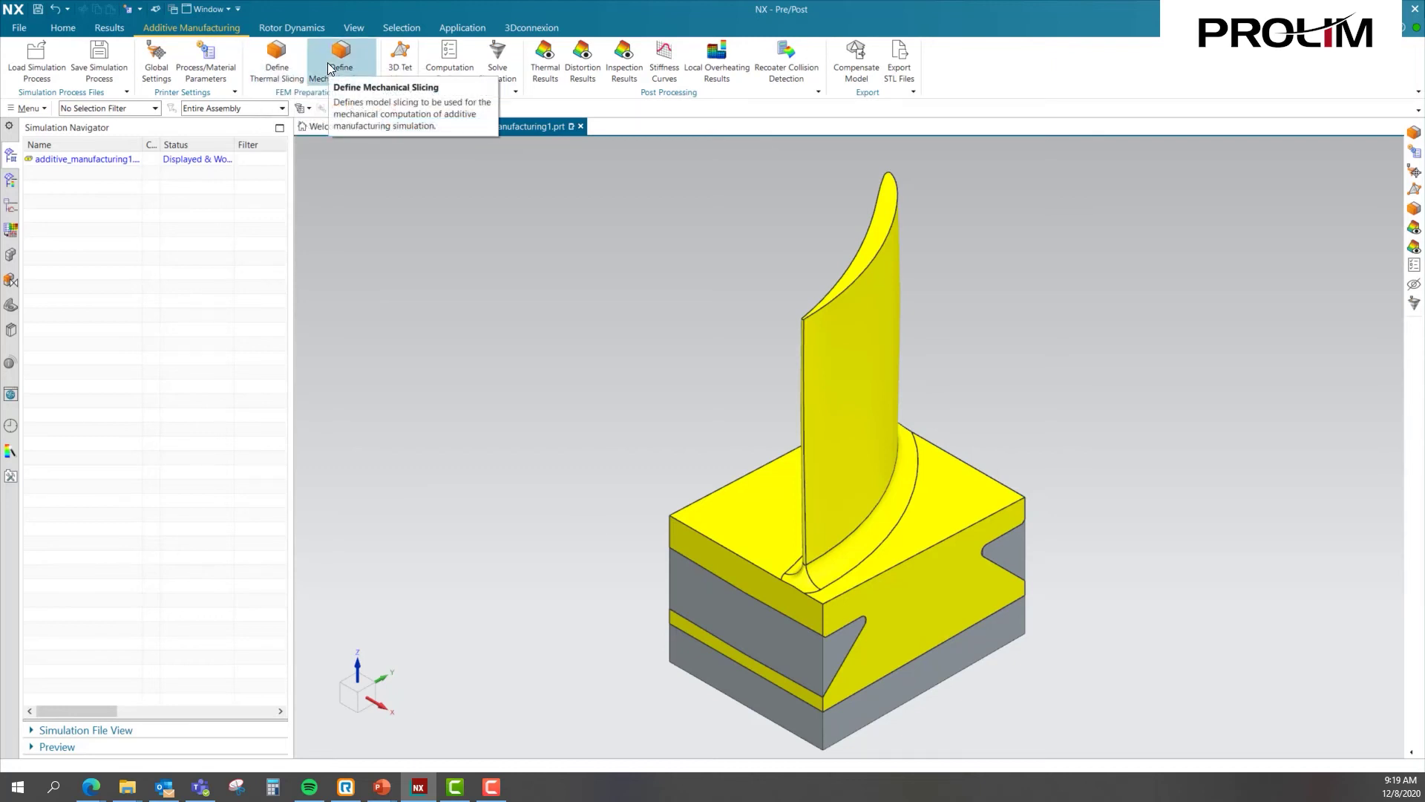
Define the thermal slicing in Automatic mode with mesh slicing enabled and 5 slices.
click(275, 61)
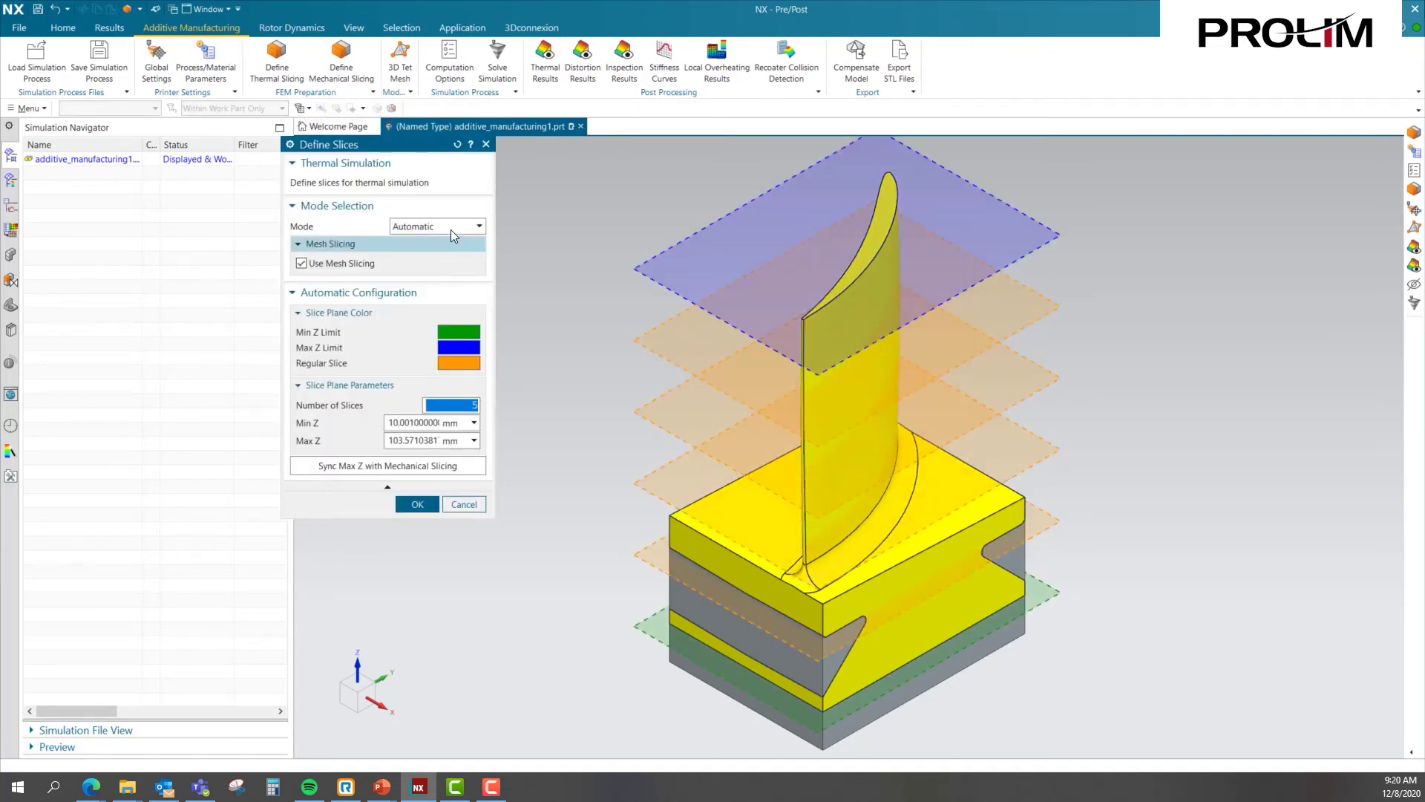
click(451, 230)
click(451, 230)
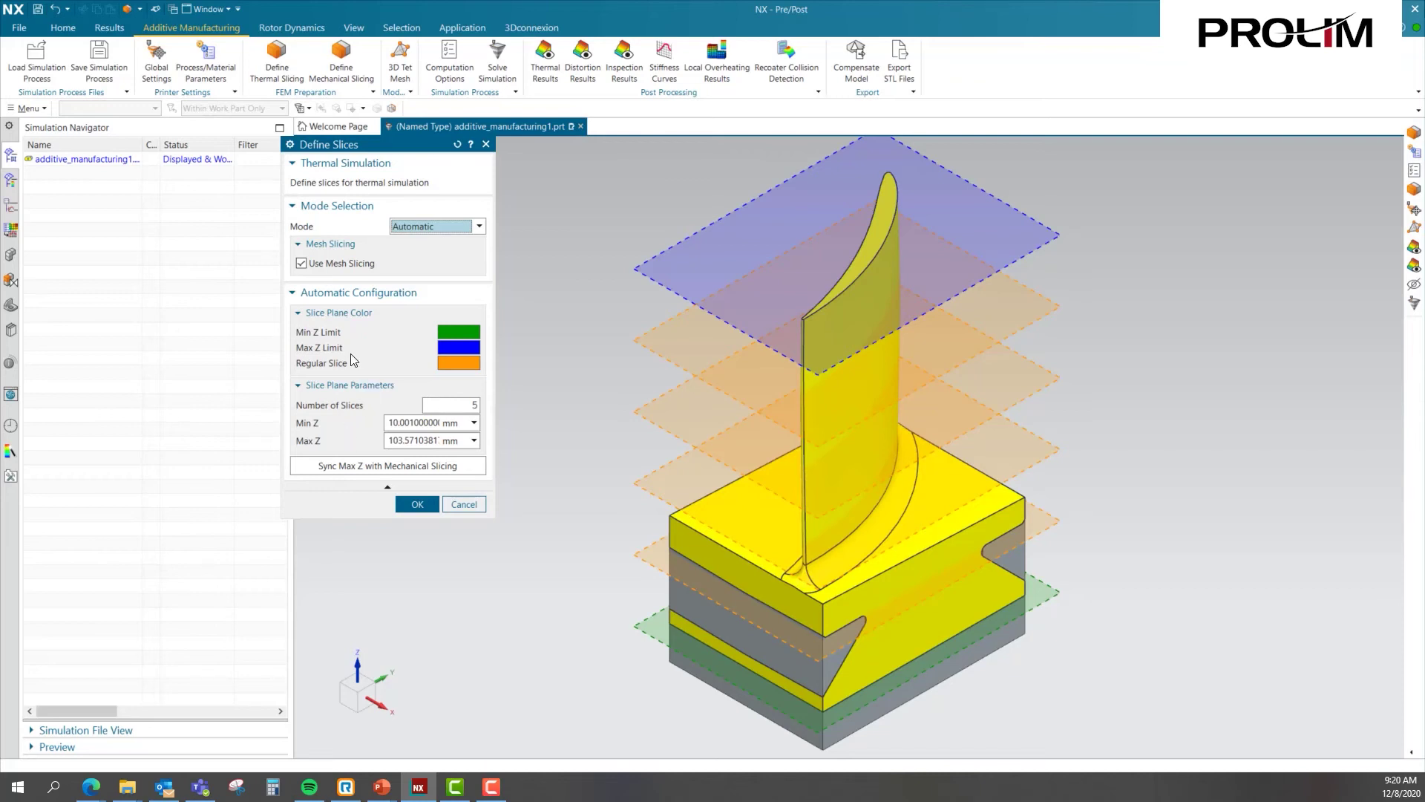
click(408, 506)
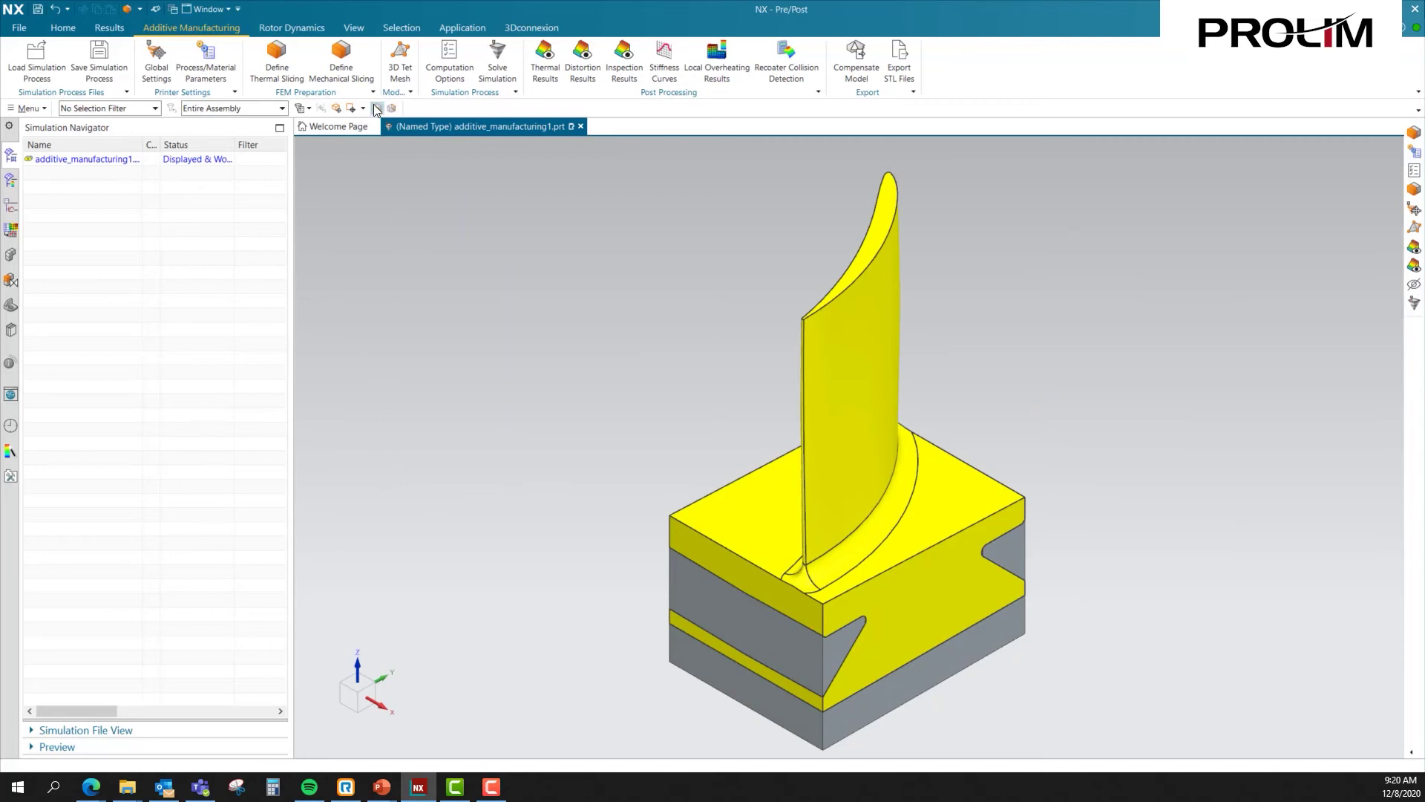
Define the mechanical slicing in Solver mode with the default slice thickness and Max Z.
click(345, 74)
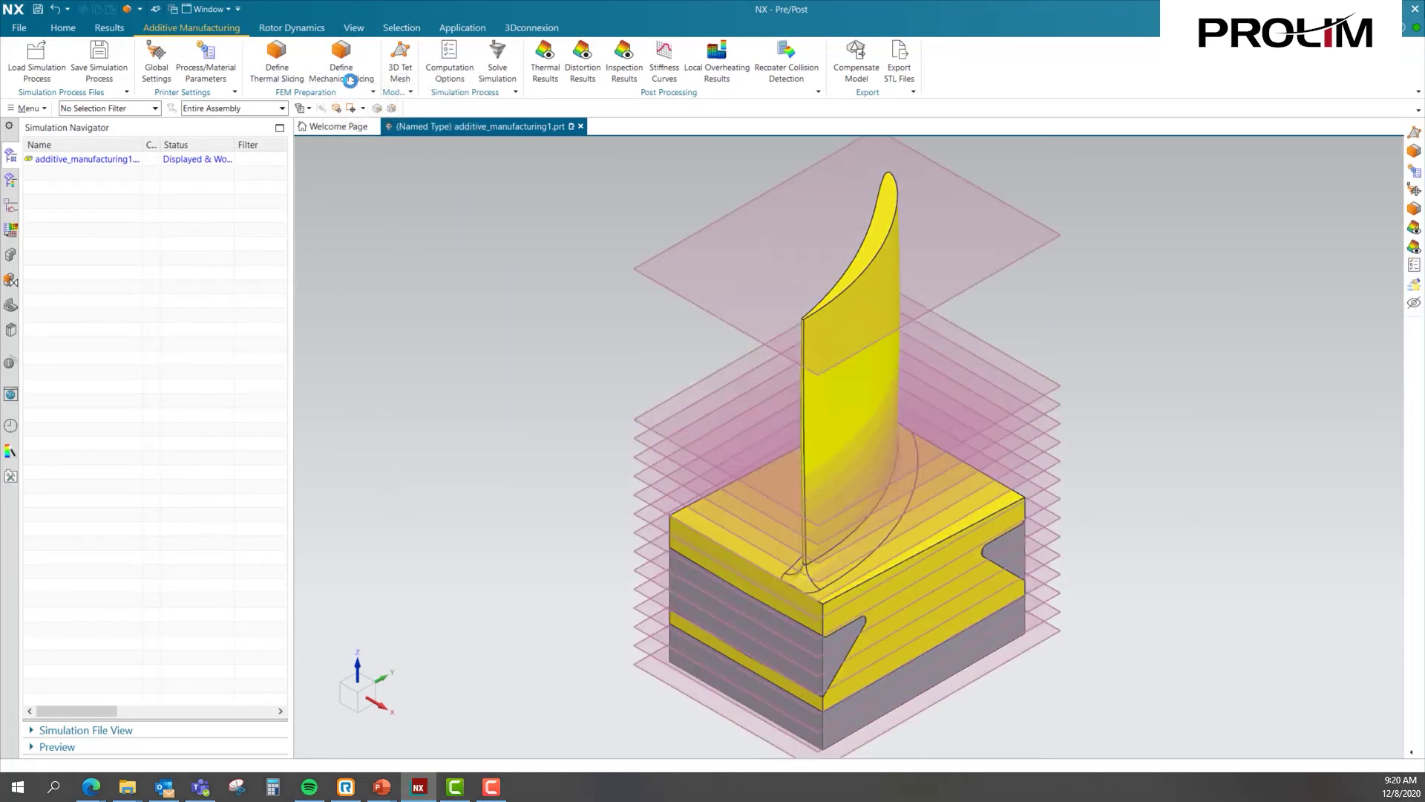
click(413, 225)
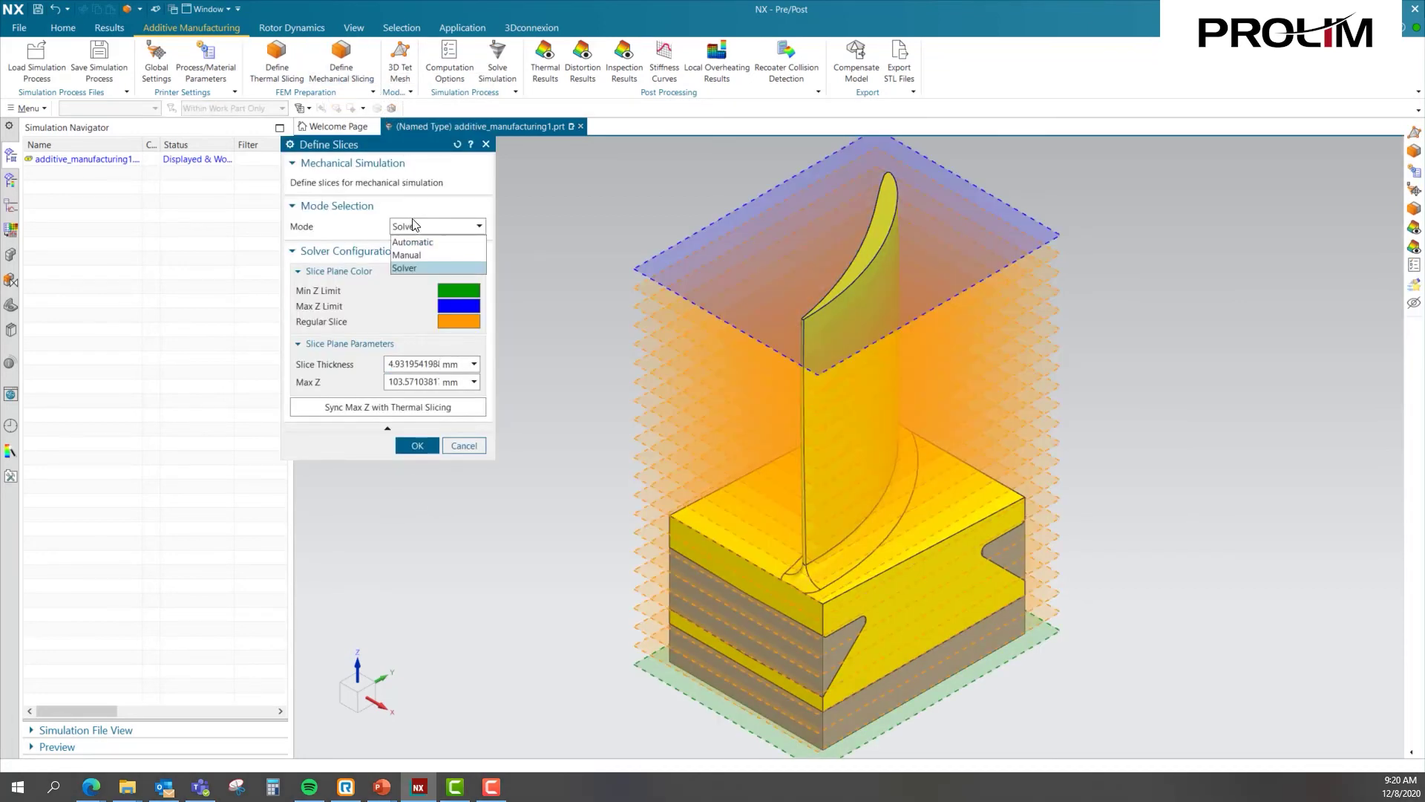
click(408, 267)
click(396, 364)
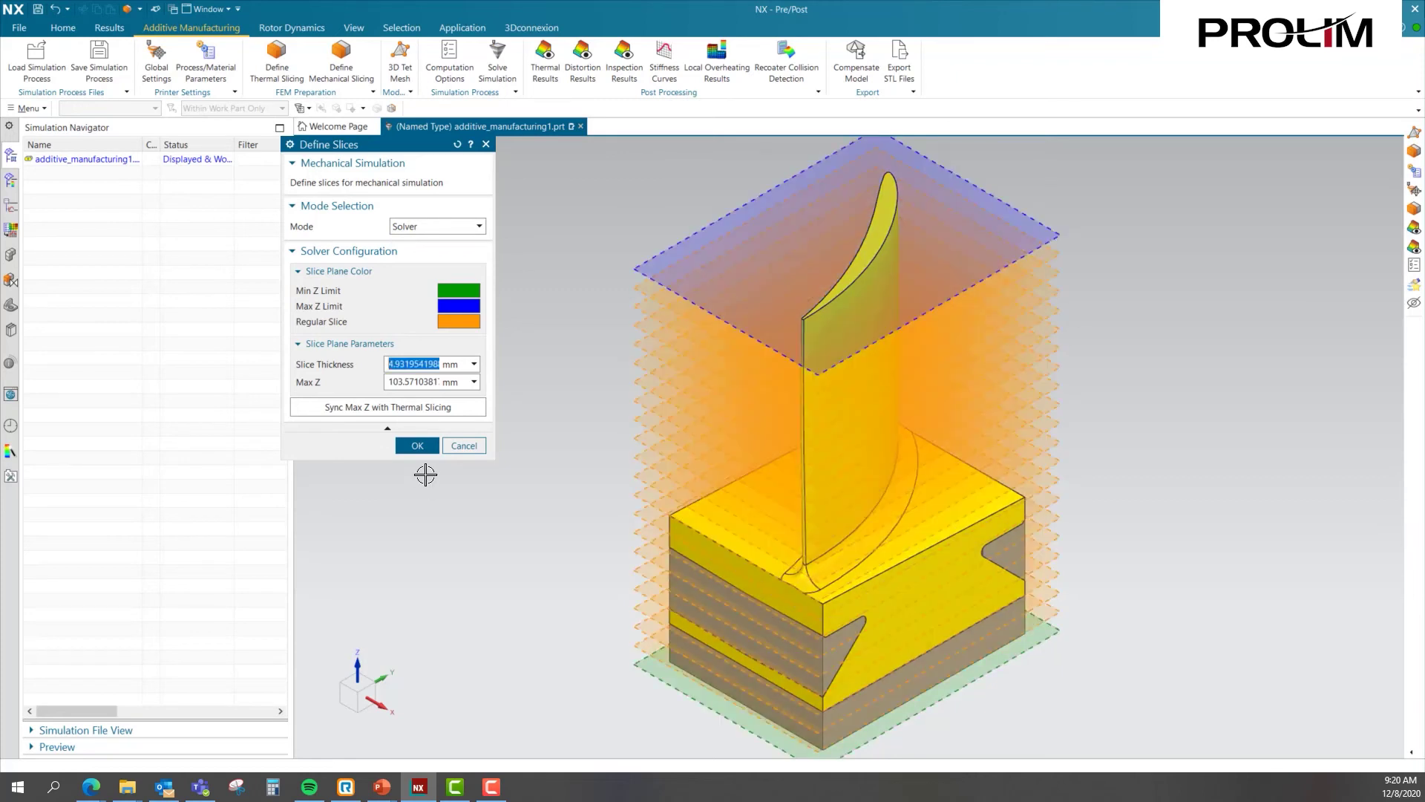
click(417, 446)
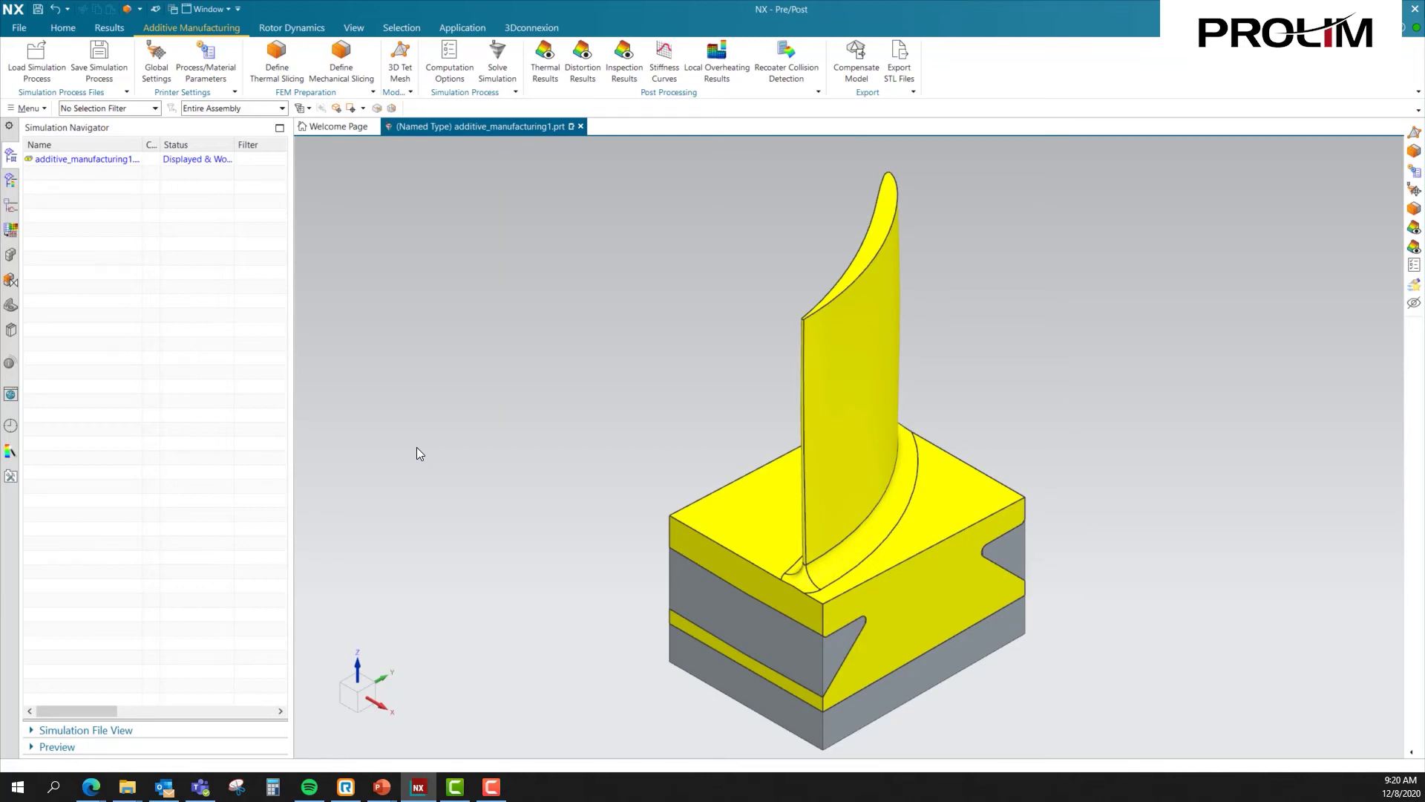
Generate the thermal and mechanical 3D tetrahedral meshes with the Classical Approach, element sizing scale factor 1 and 10% small feature tolerance.
click(399, 74)
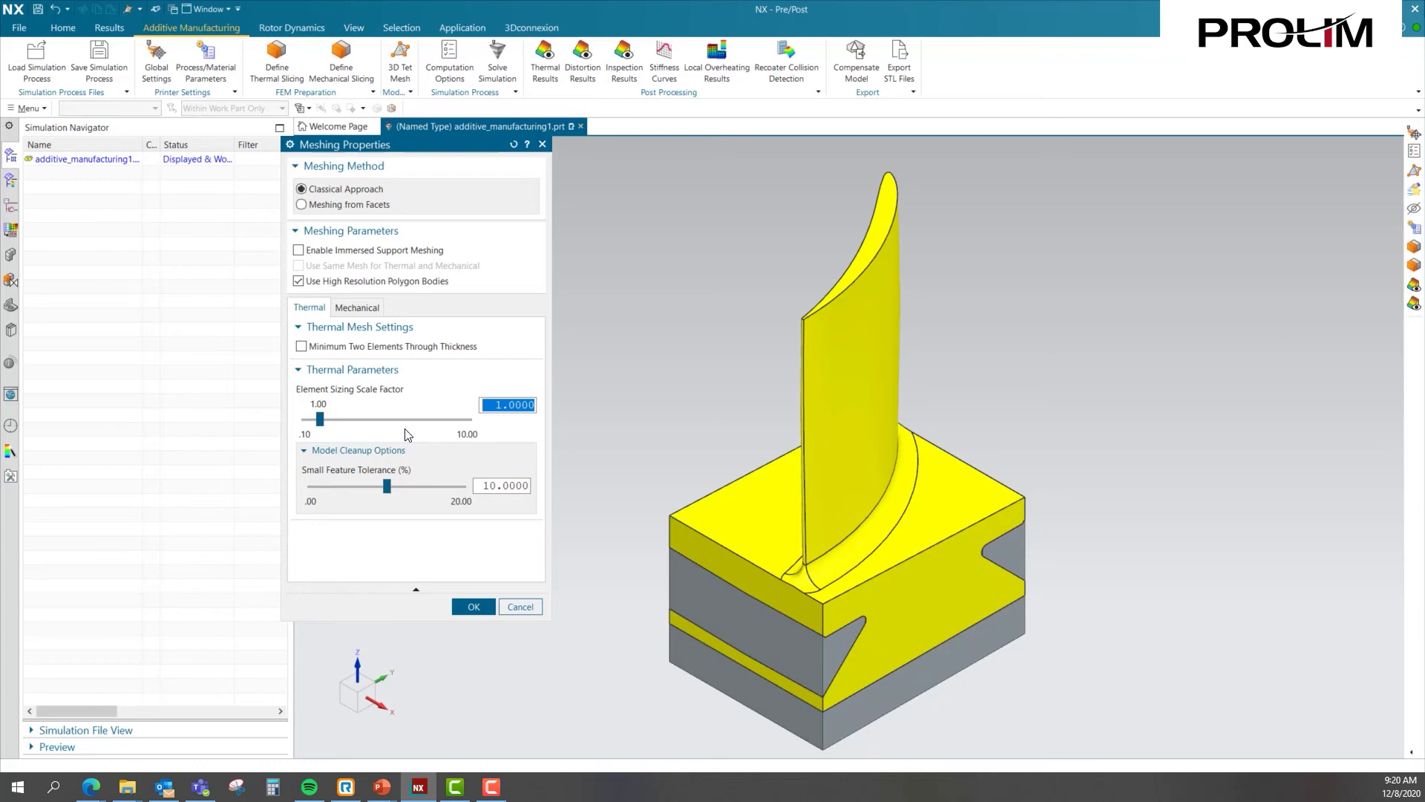
click(359, 309)
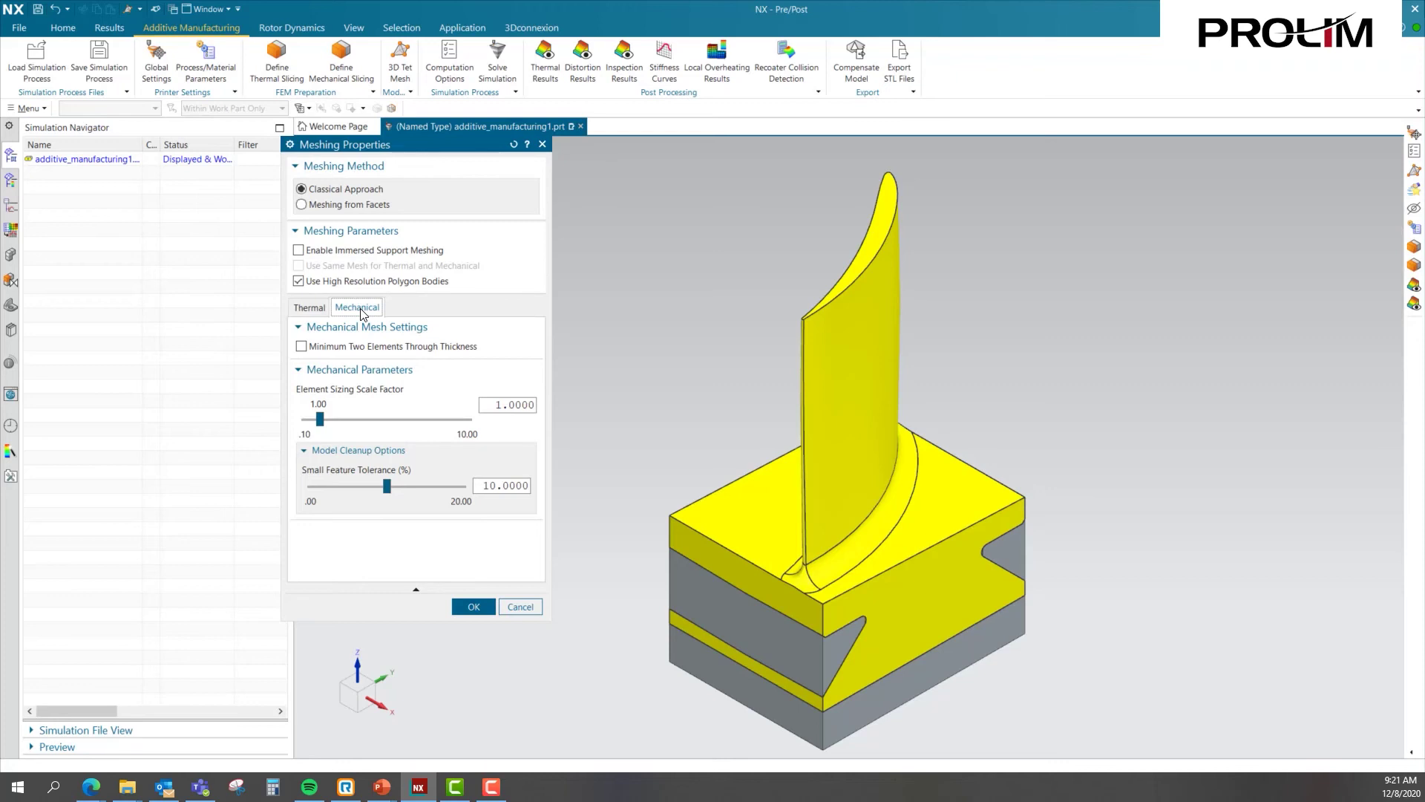
click(309, 308)
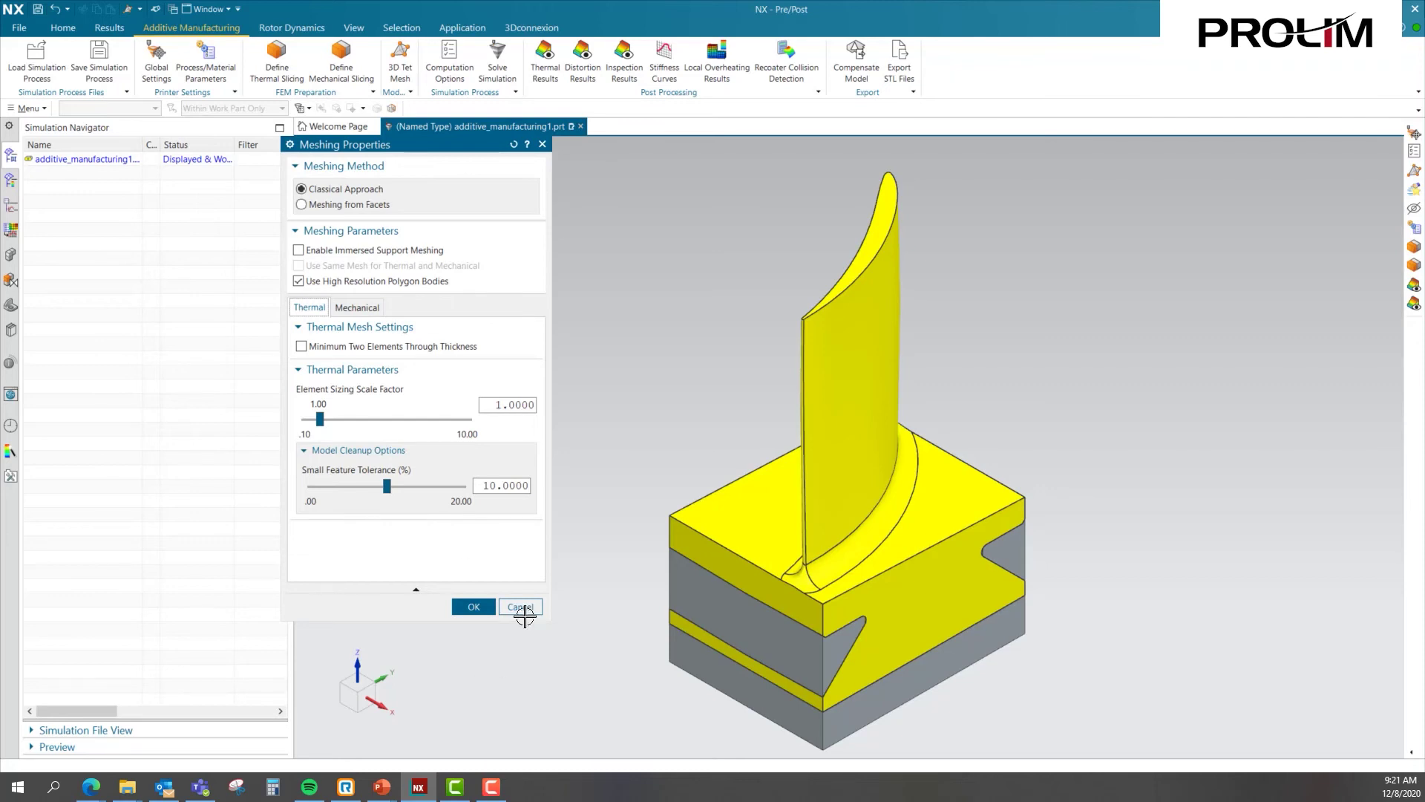
click(473, 607)
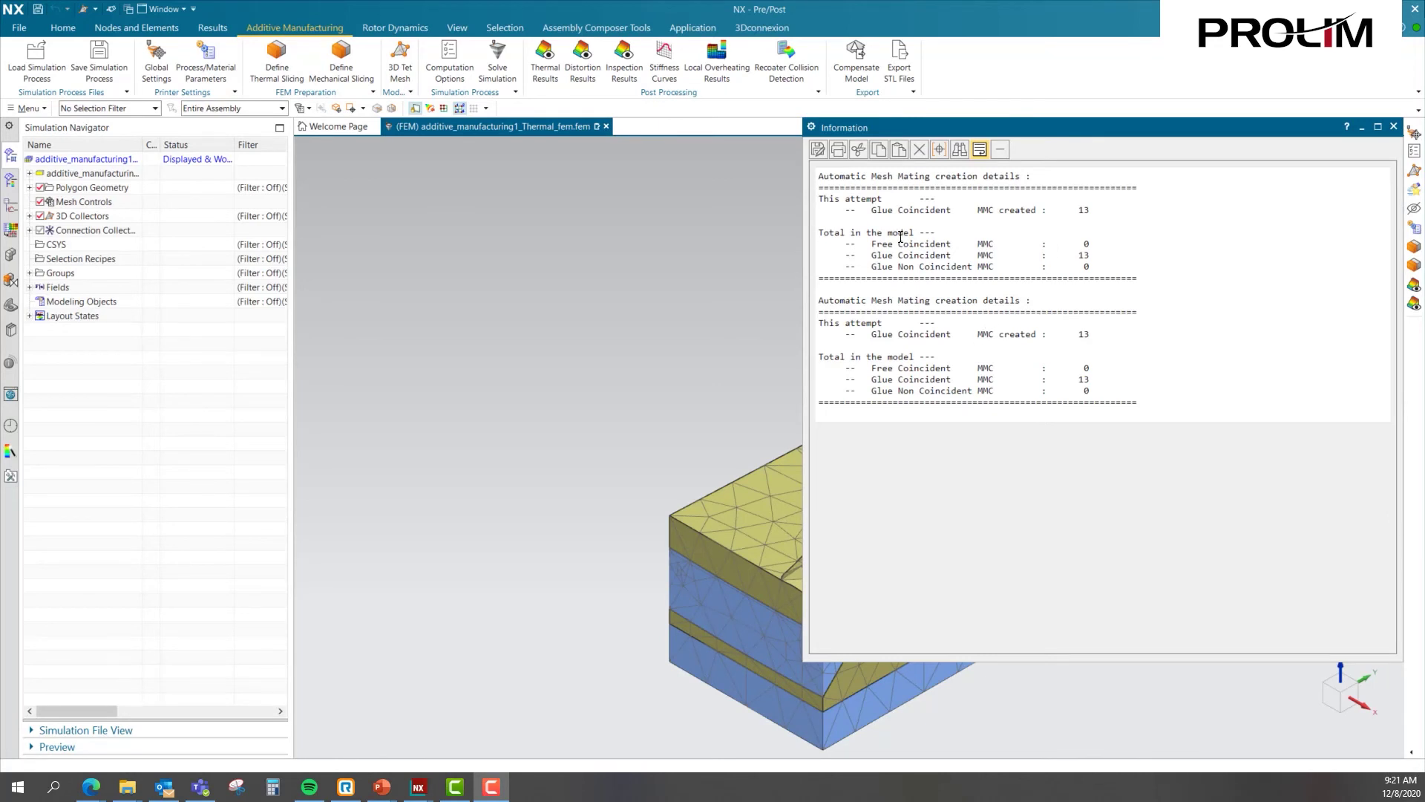
click(1393, 128)
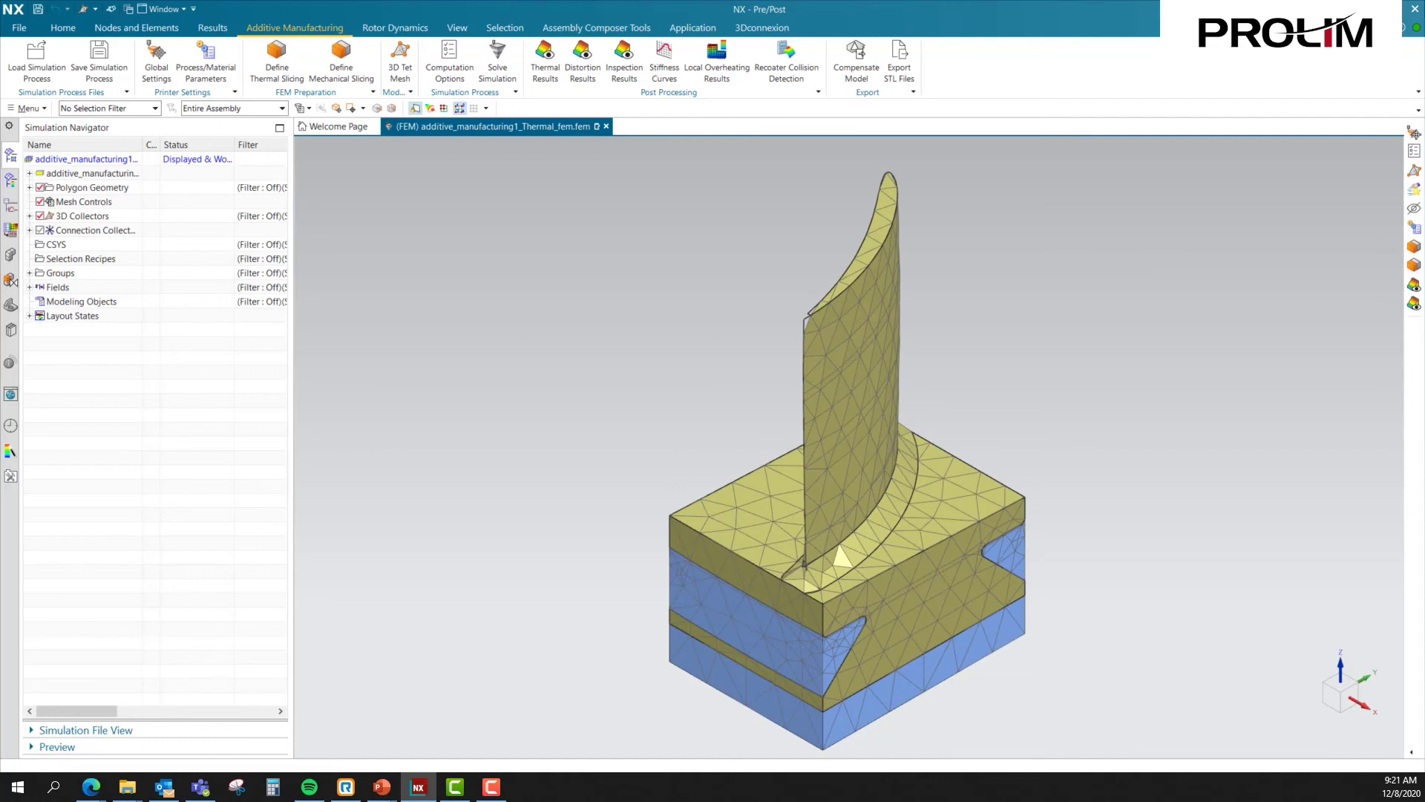
Review all computation options and accept multiplicity 1, 4000 MB solver memory, Sequential solution mode and enabled stiffness correction.
click(443, 79)
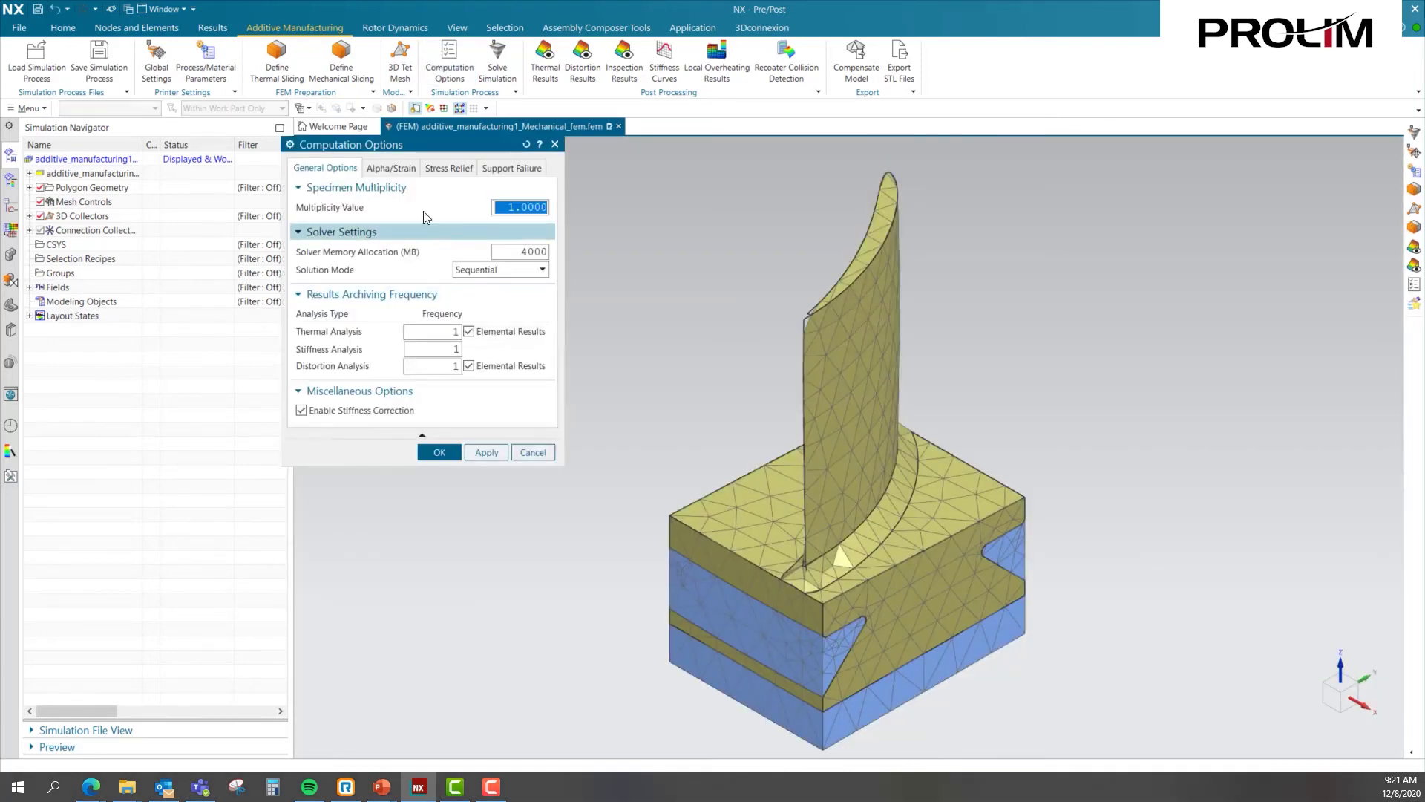
click(390, 168)
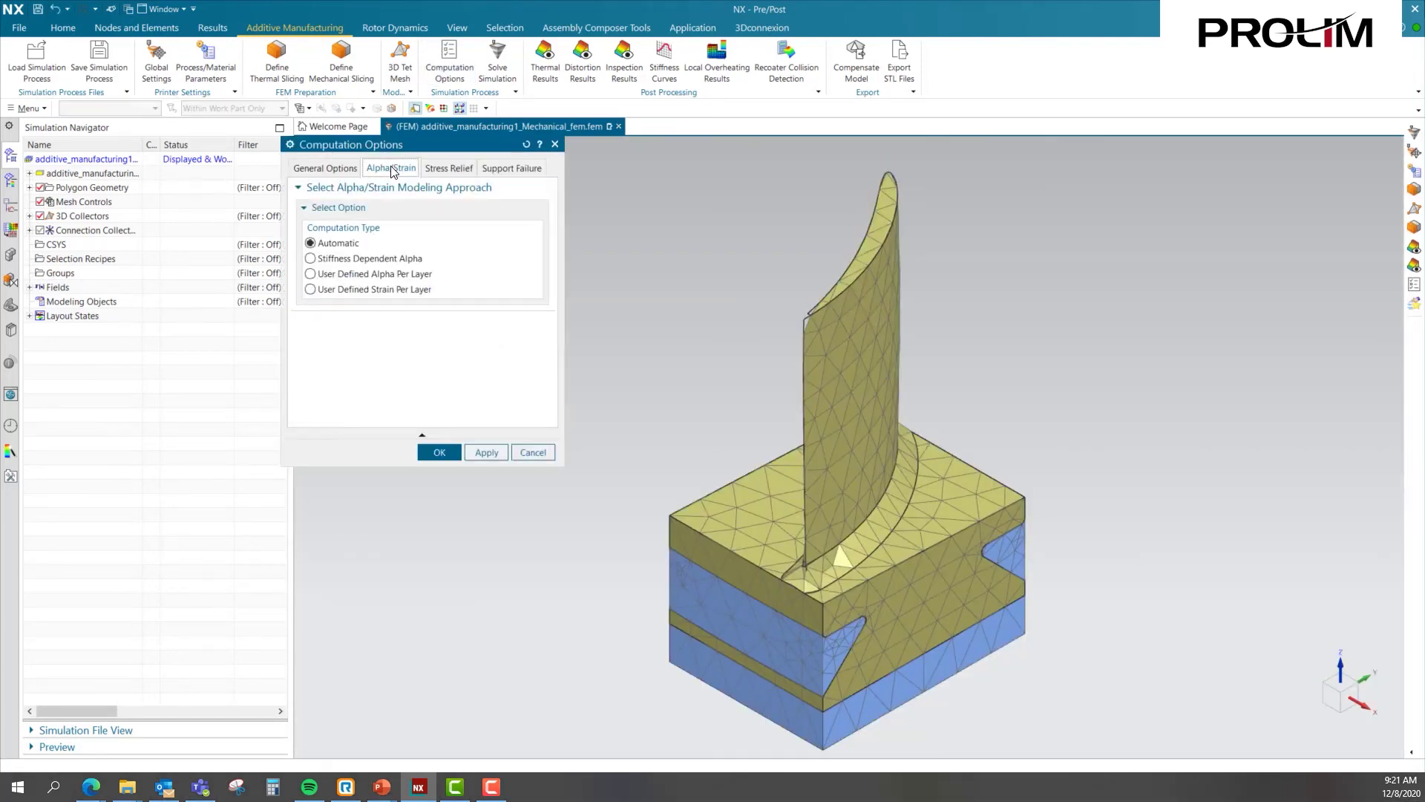
click(448, 167)
click(507, 167)
click(316, 168)
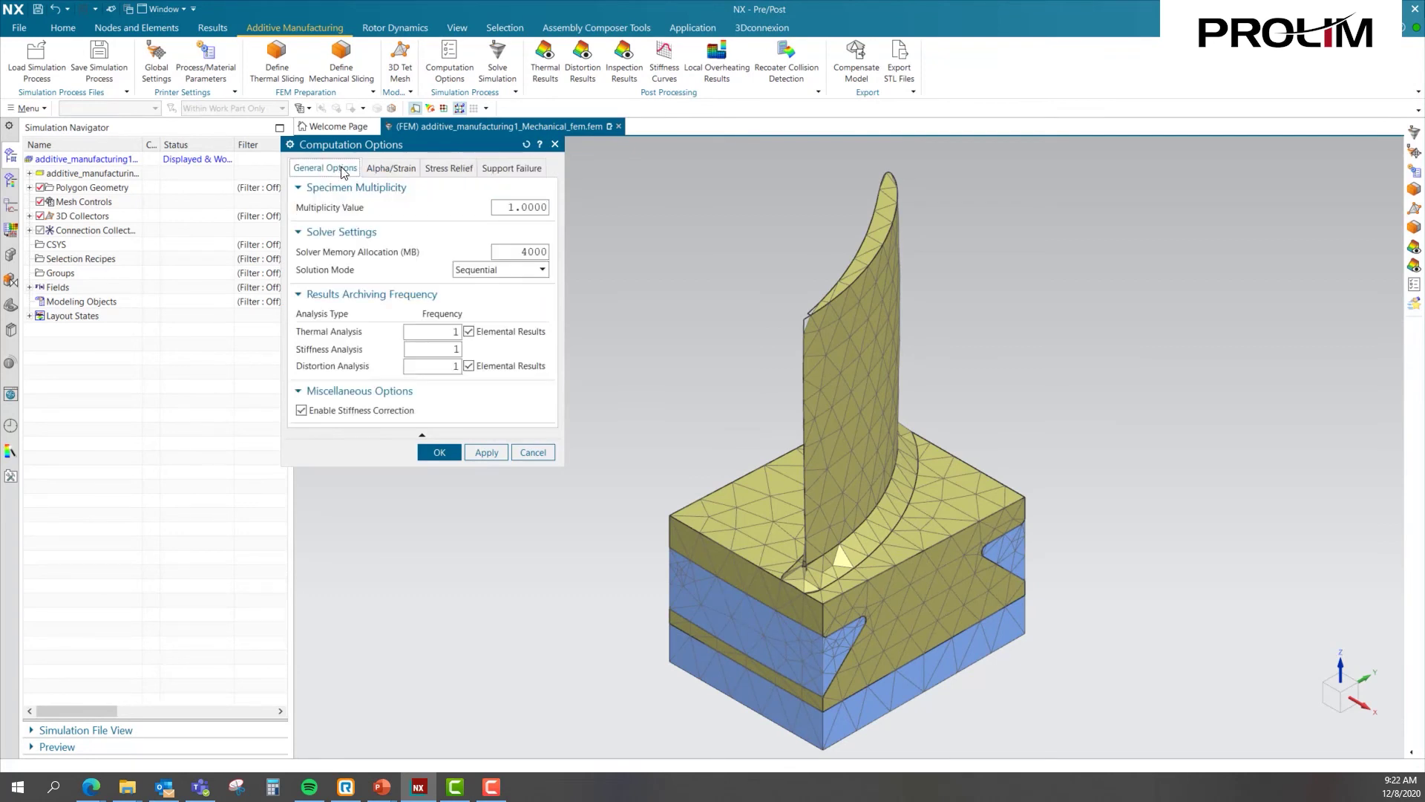
click(448, 450)
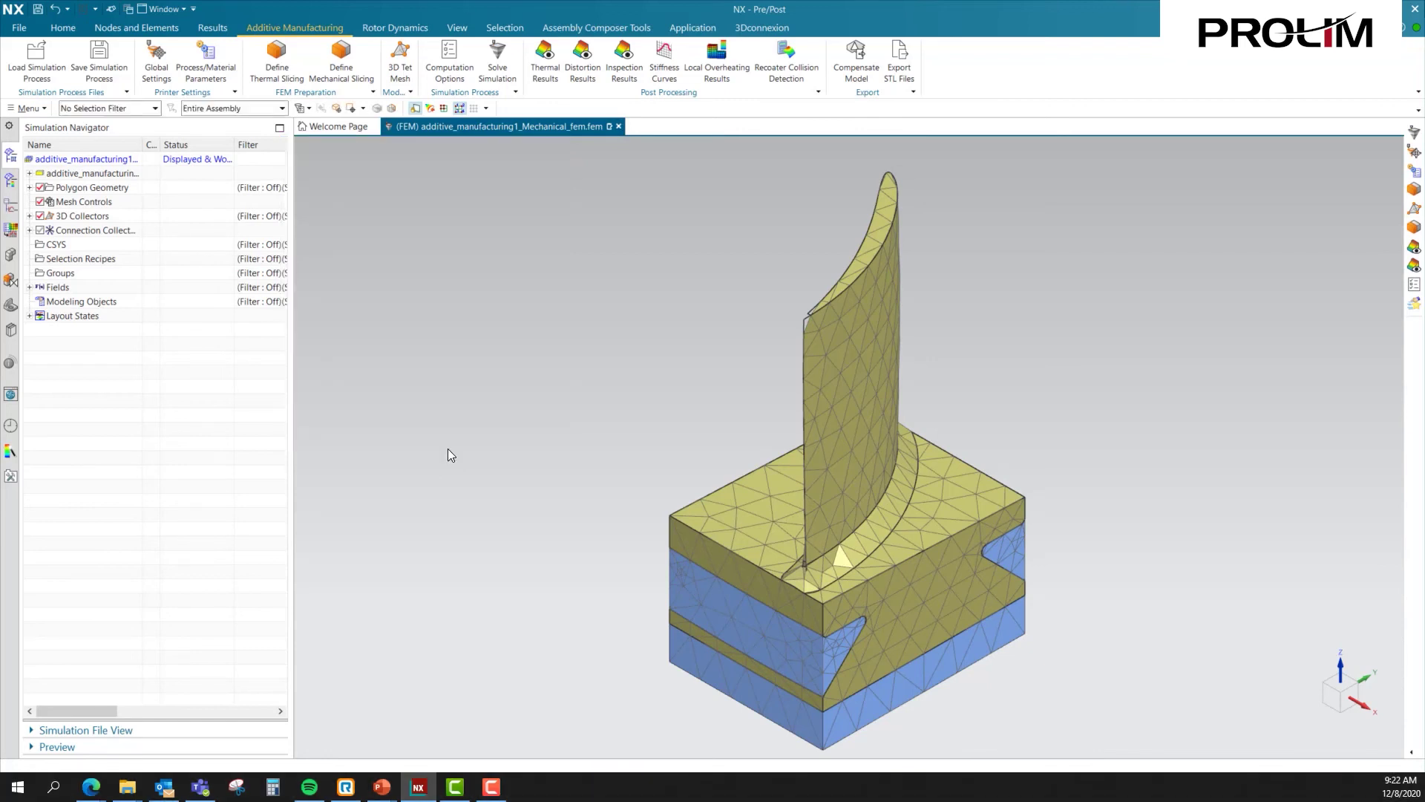
Solve the additive manufacturing simulation and close the solver log.
click(498, 78)
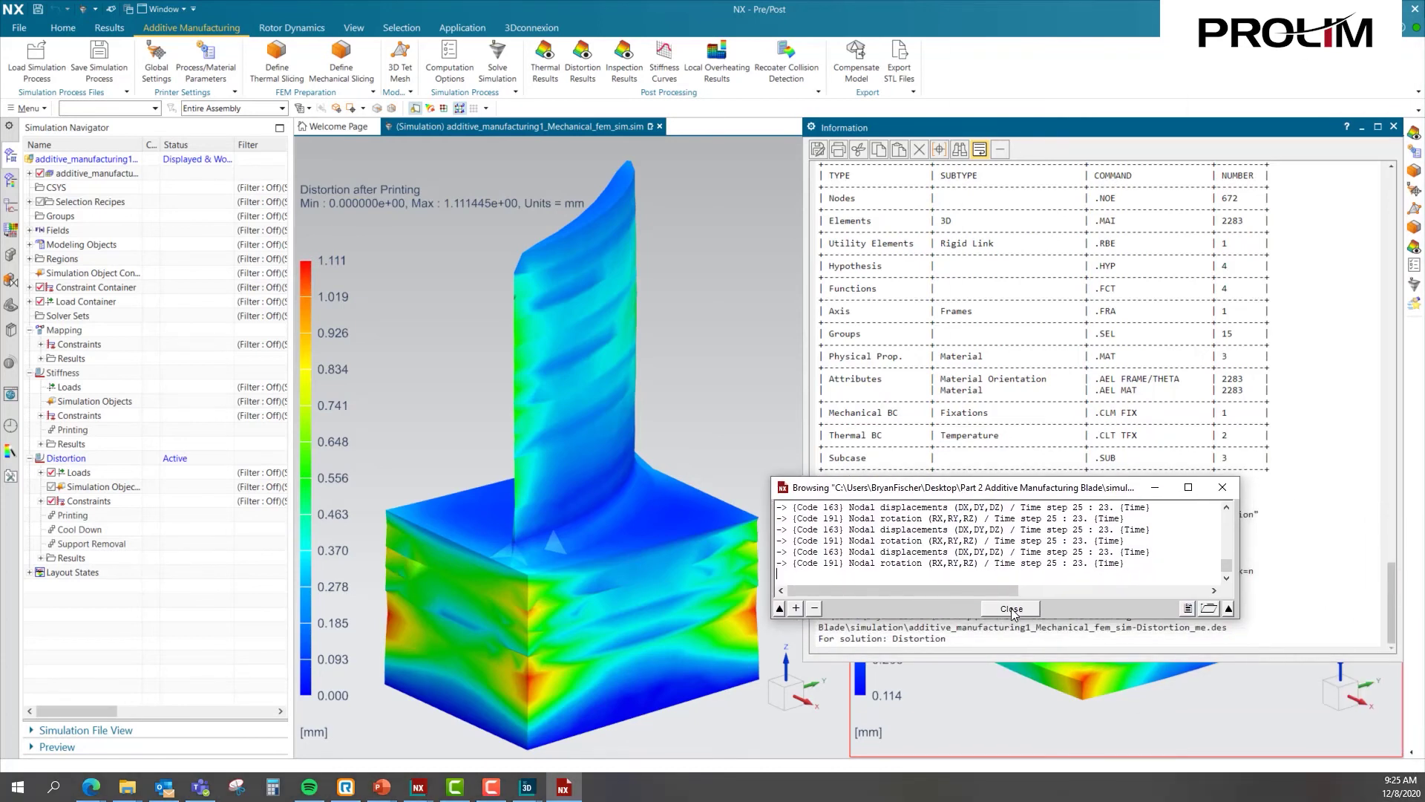
click(1010, 609)
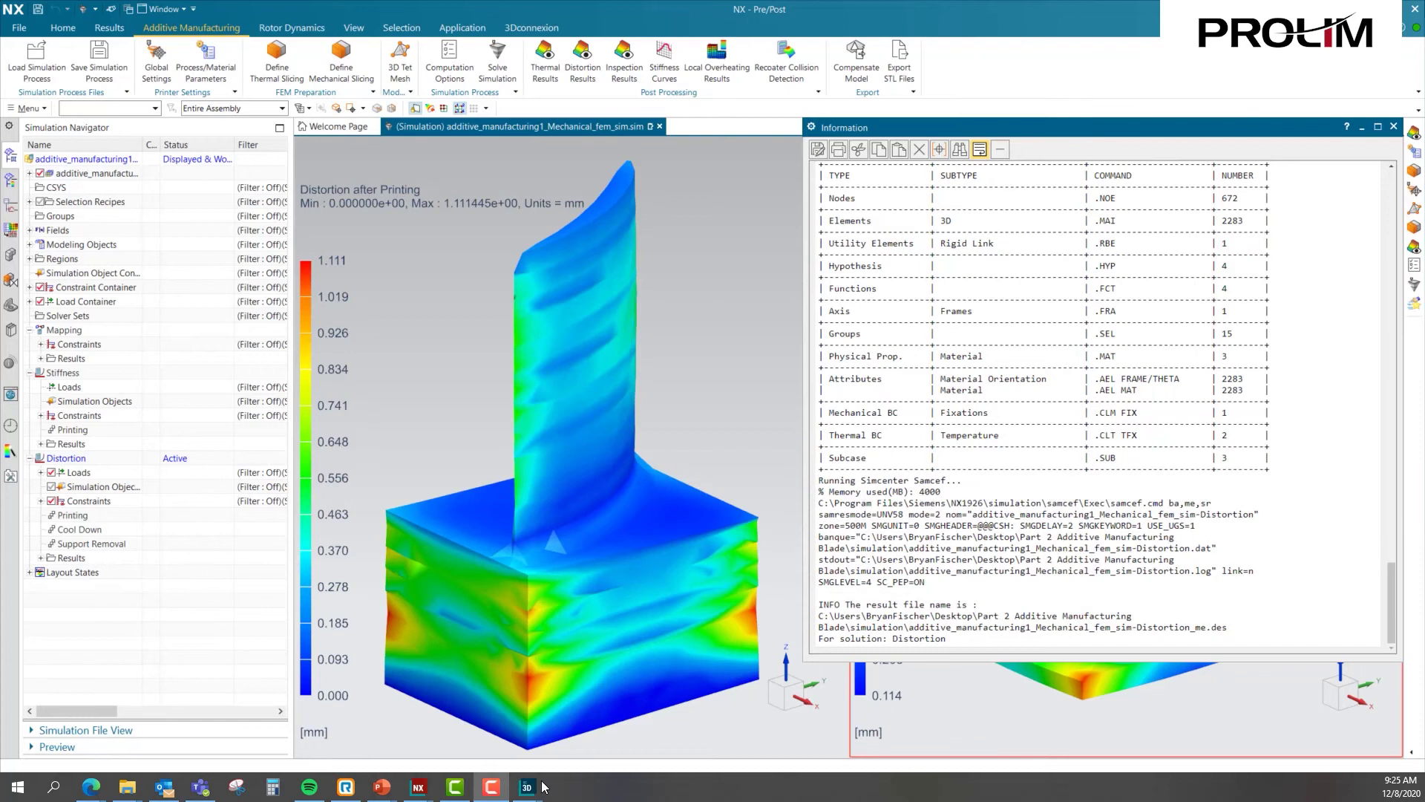
Inspect the Relative Force Residual graph of the thermal solution in its Solution Monitor.
mouse_move(538, 793)
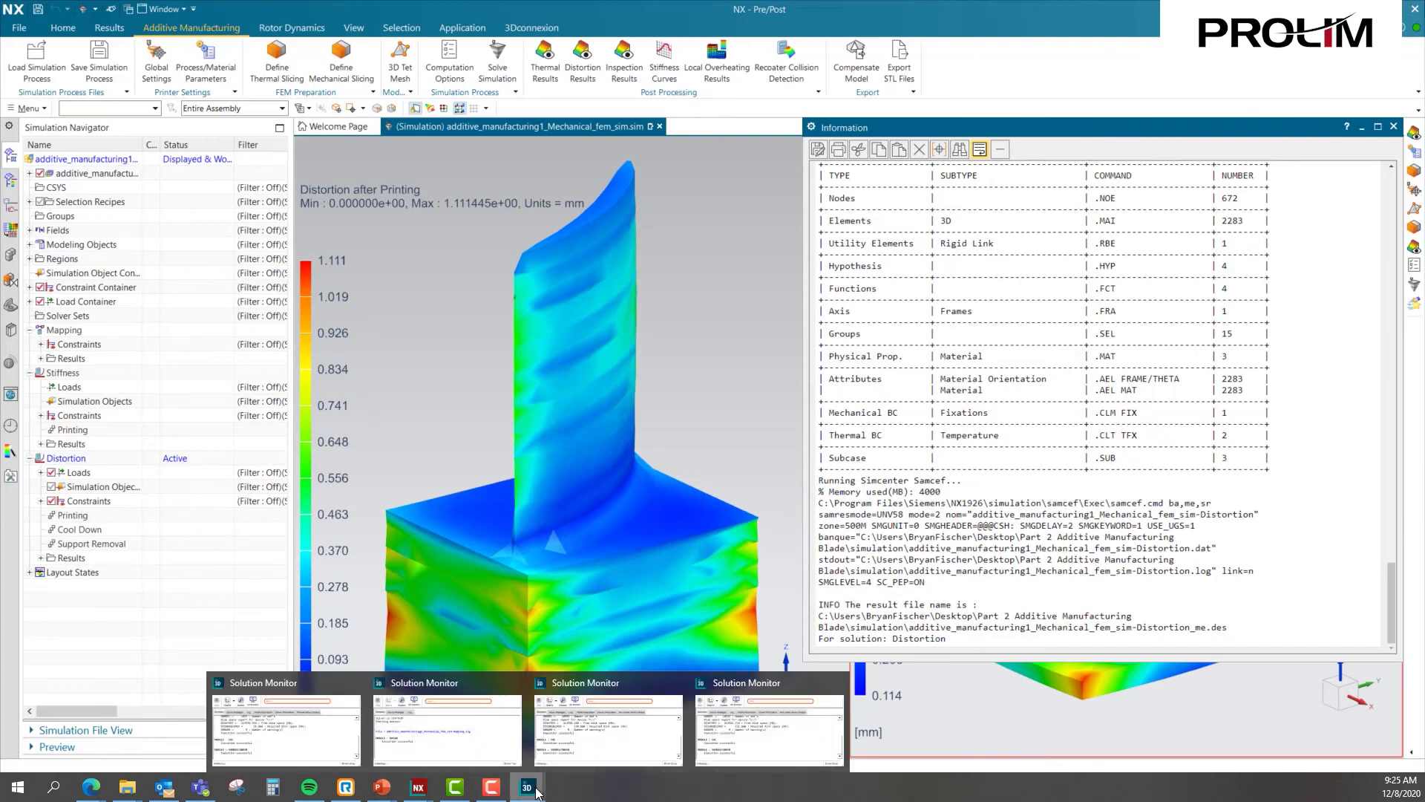
click(284, 723)
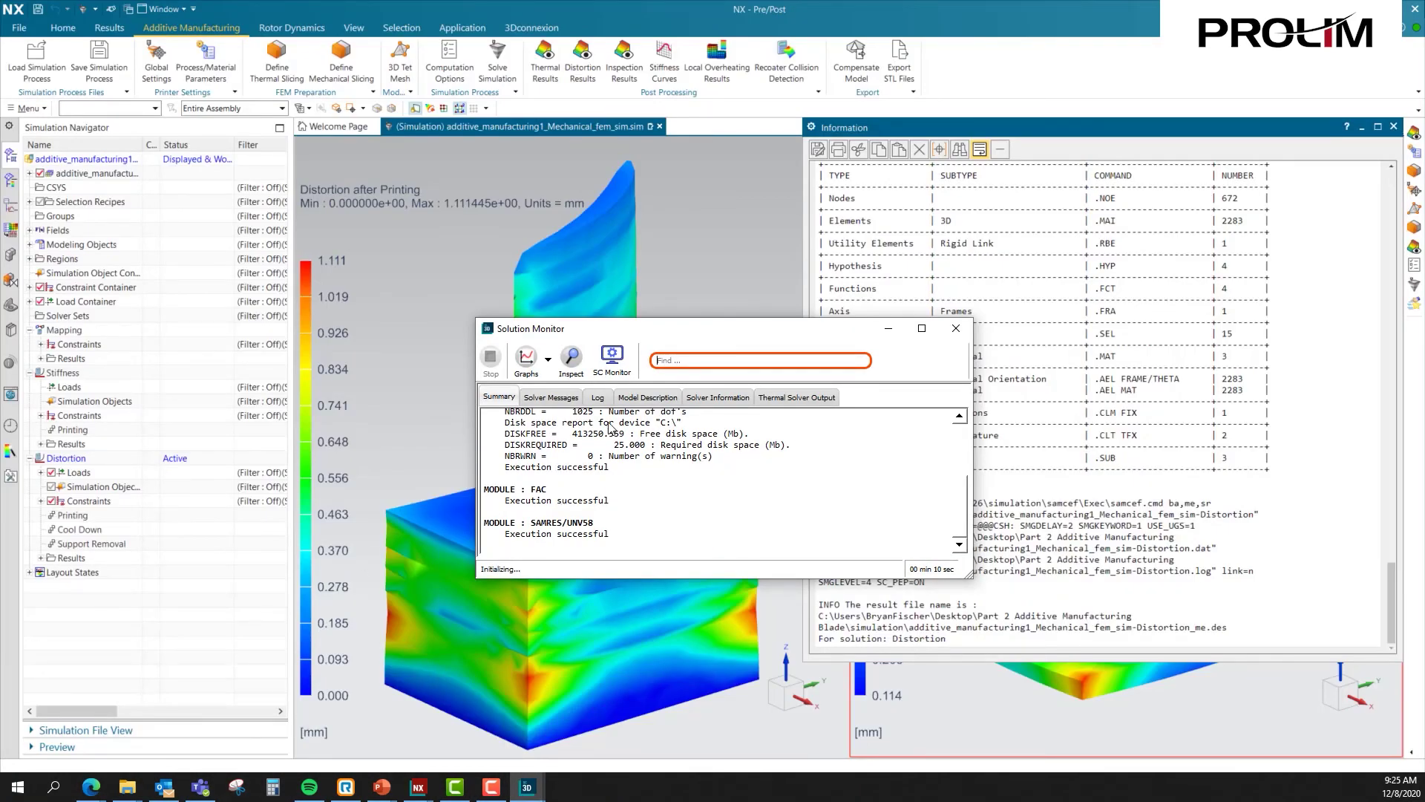
click(548, 361)
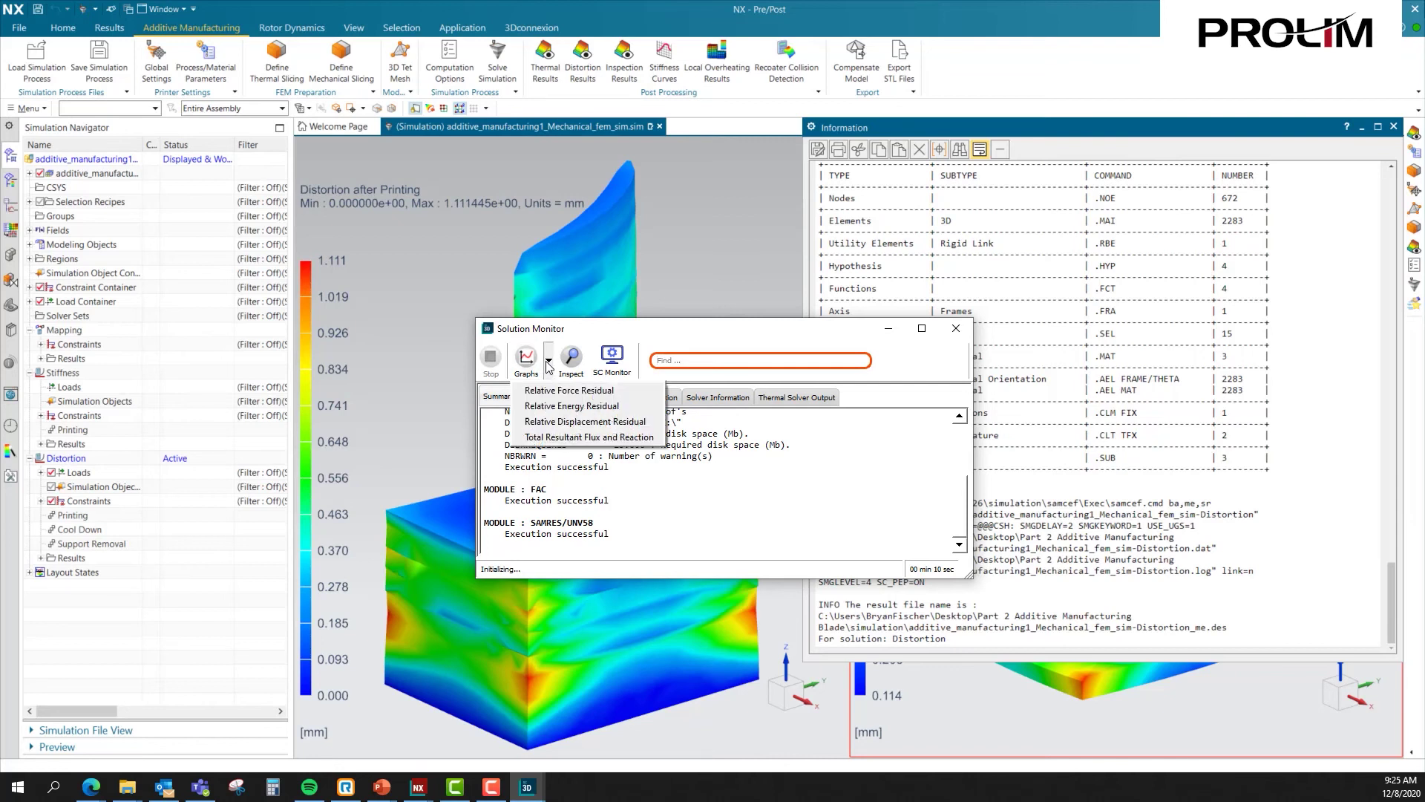
click(566, 391)
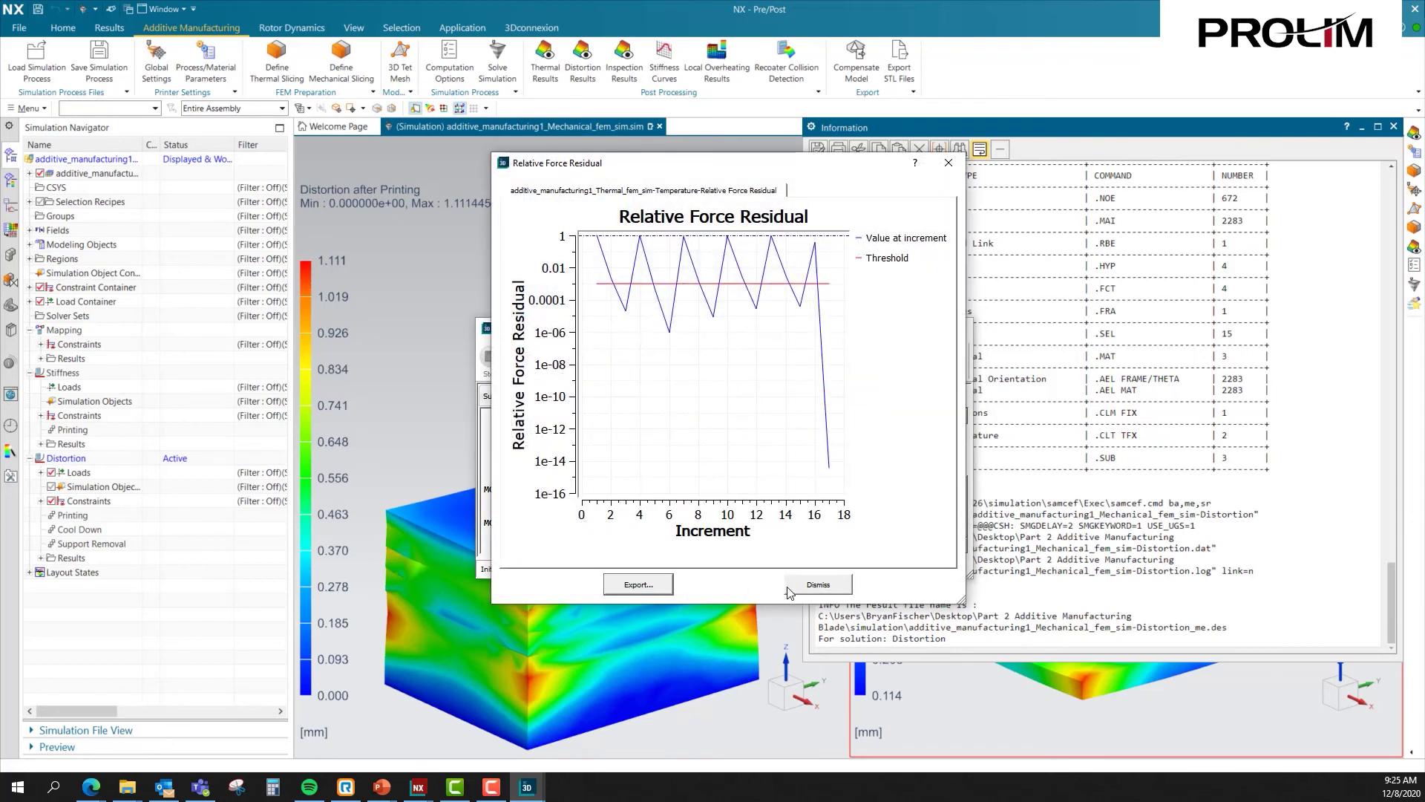
click(811, 586)
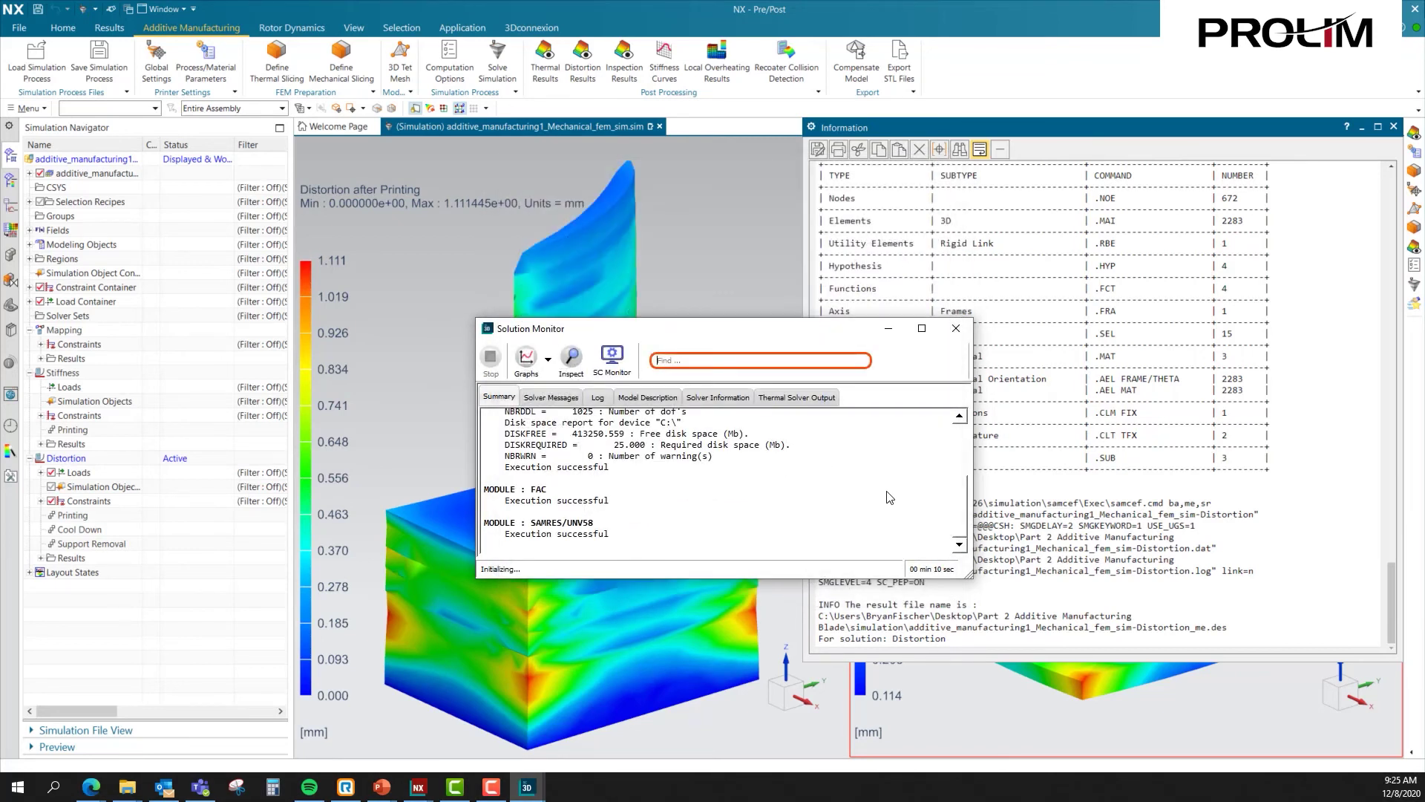
click(887, 328)
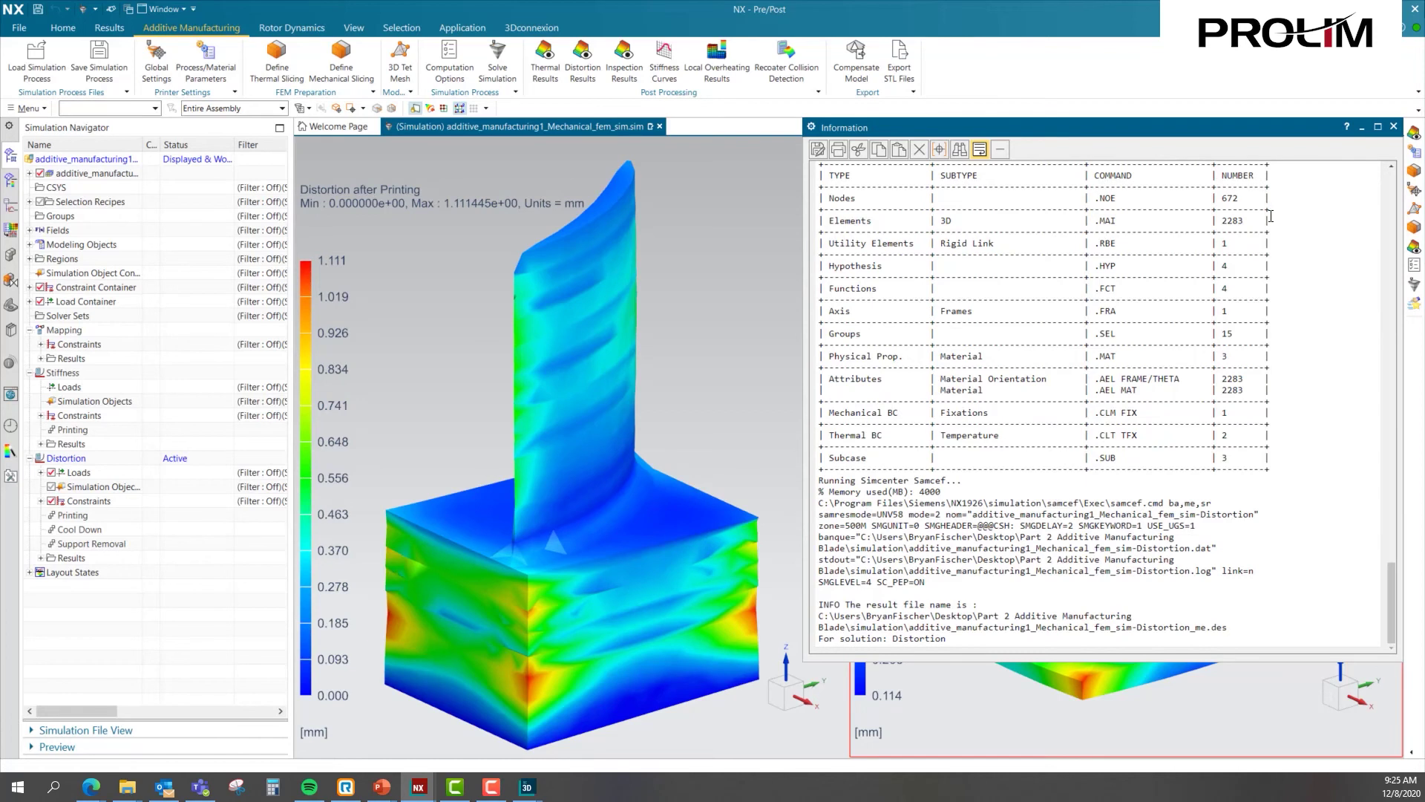
Dismiss the solver report and view the blade's thermal results followed by its distortion results.
click(1394, 127)
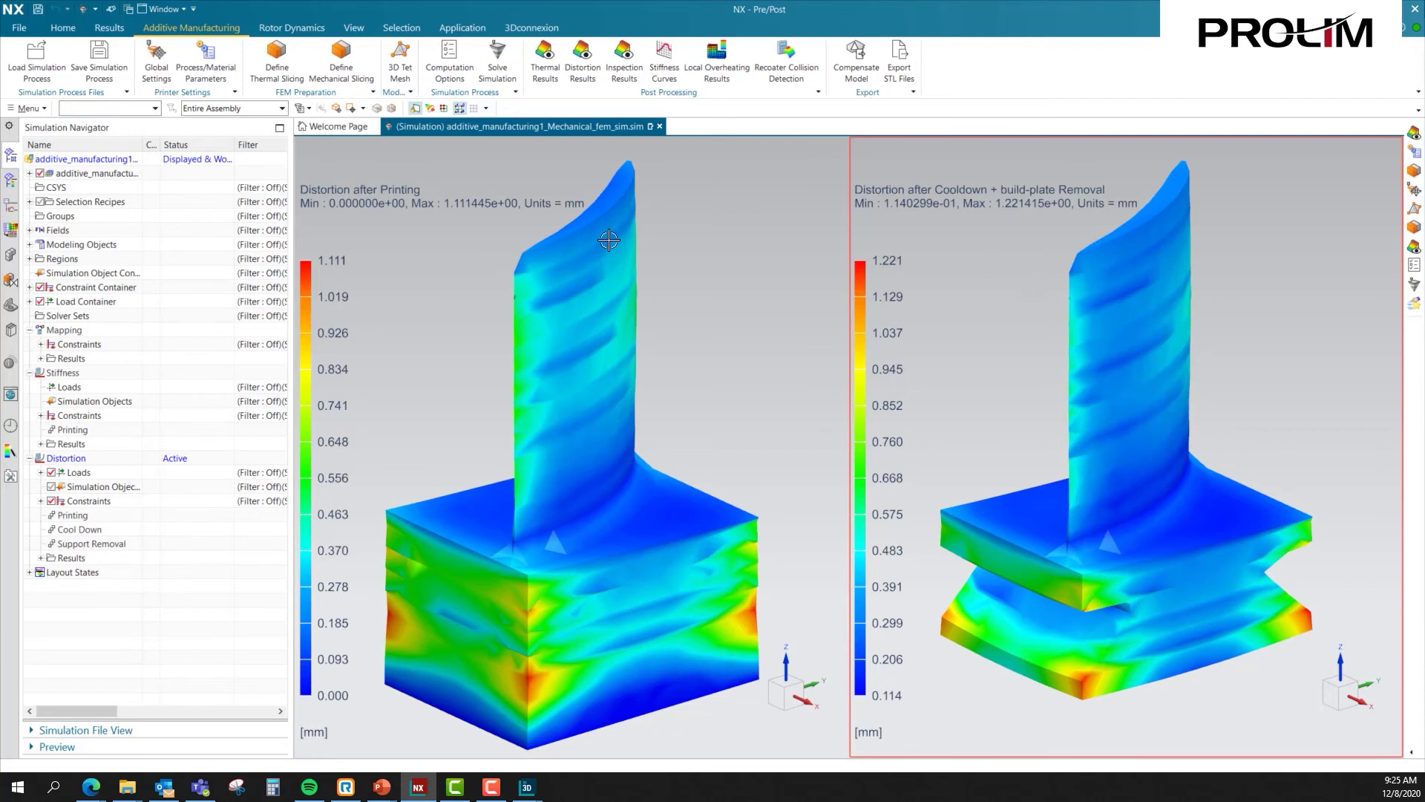
click(549, 74)
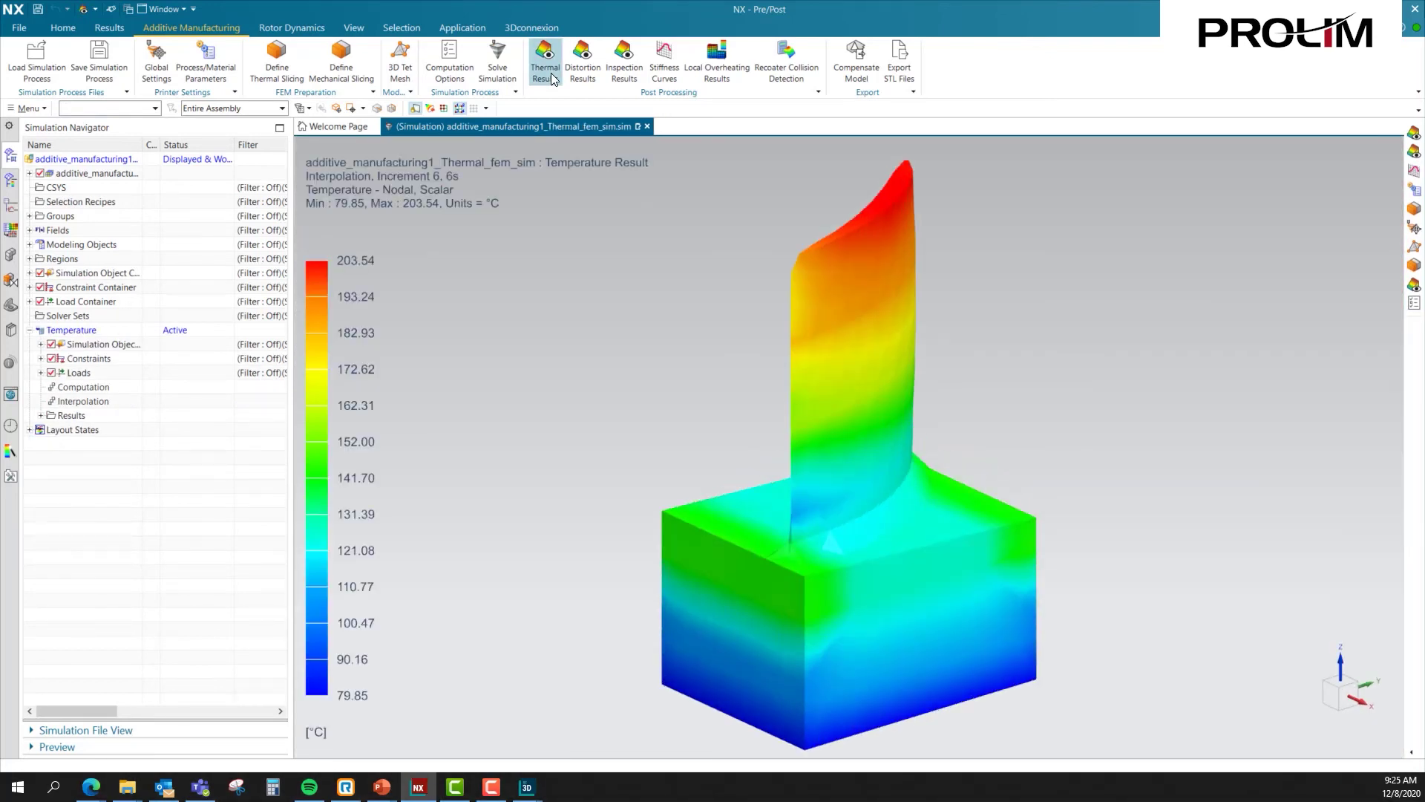
click(581, 70)
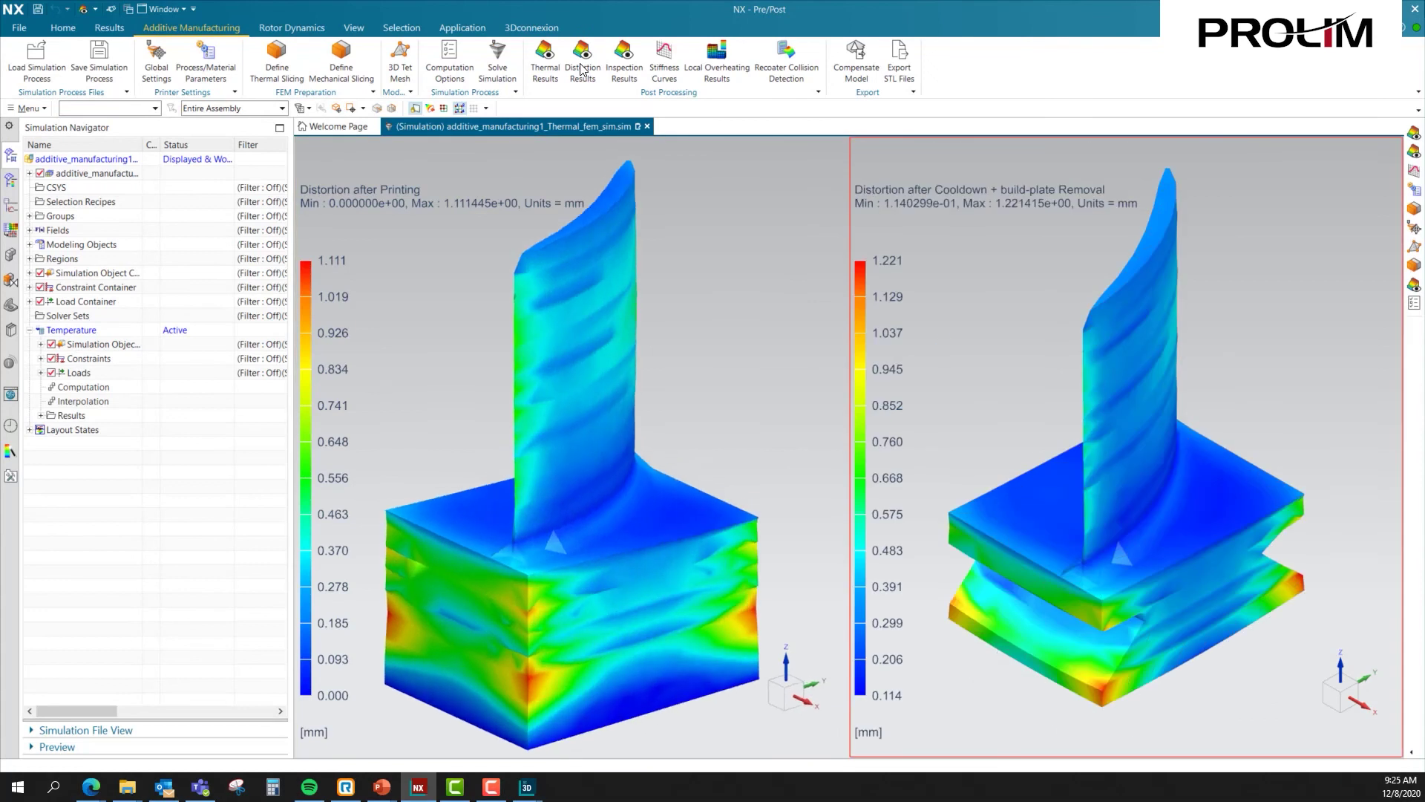
View the inspection results for the After Support Removal load case, followed by those for After Printing.
click(628, 67)
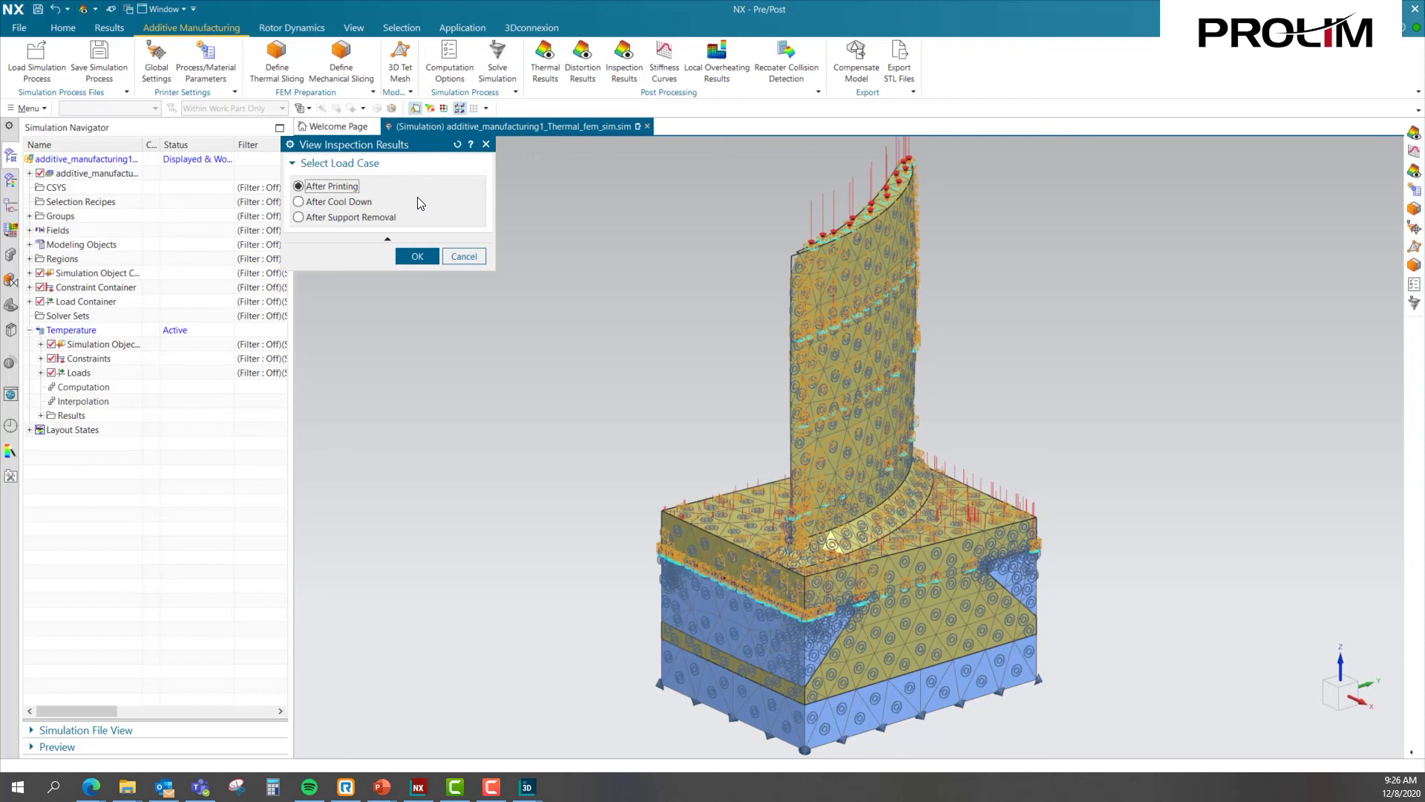
click(326, 219)
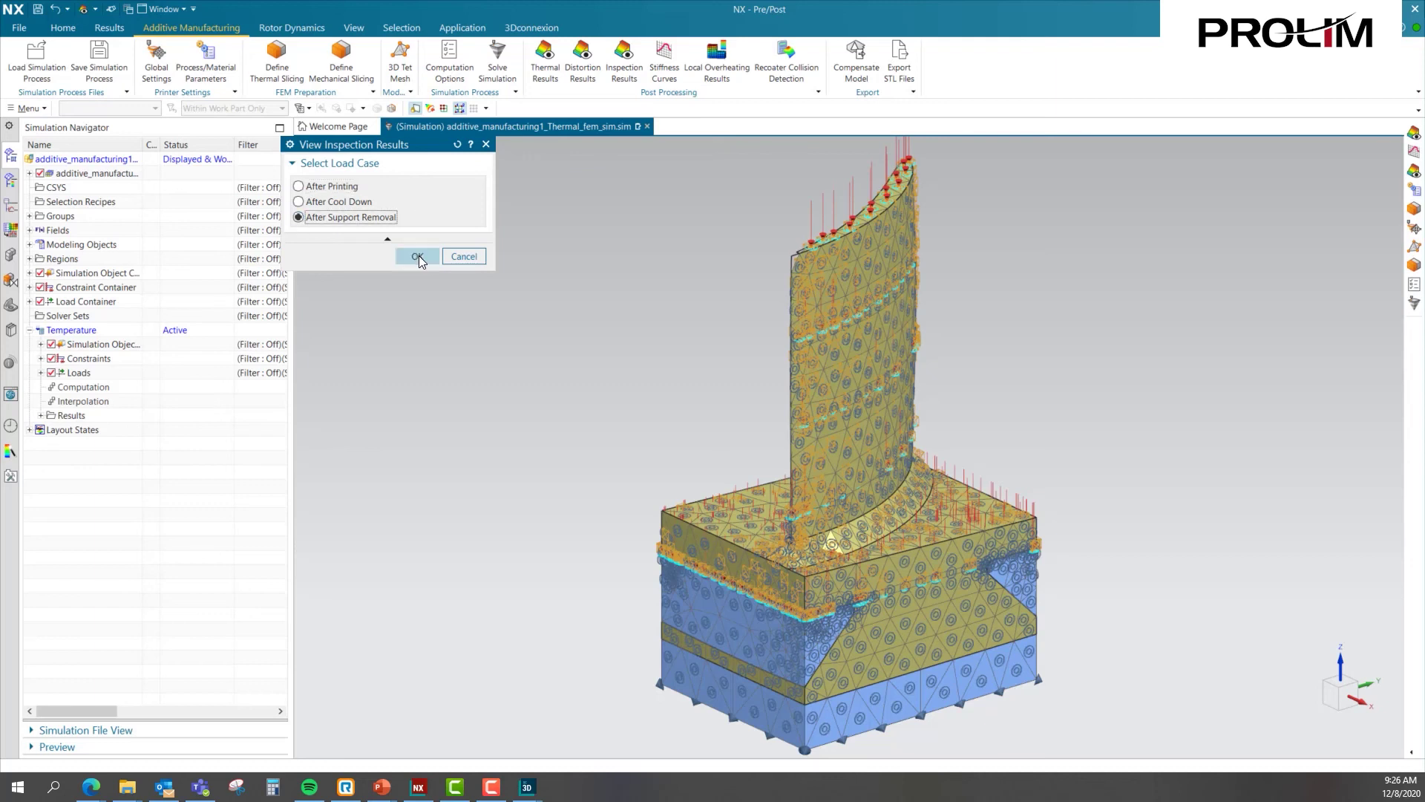
click(417, 256)
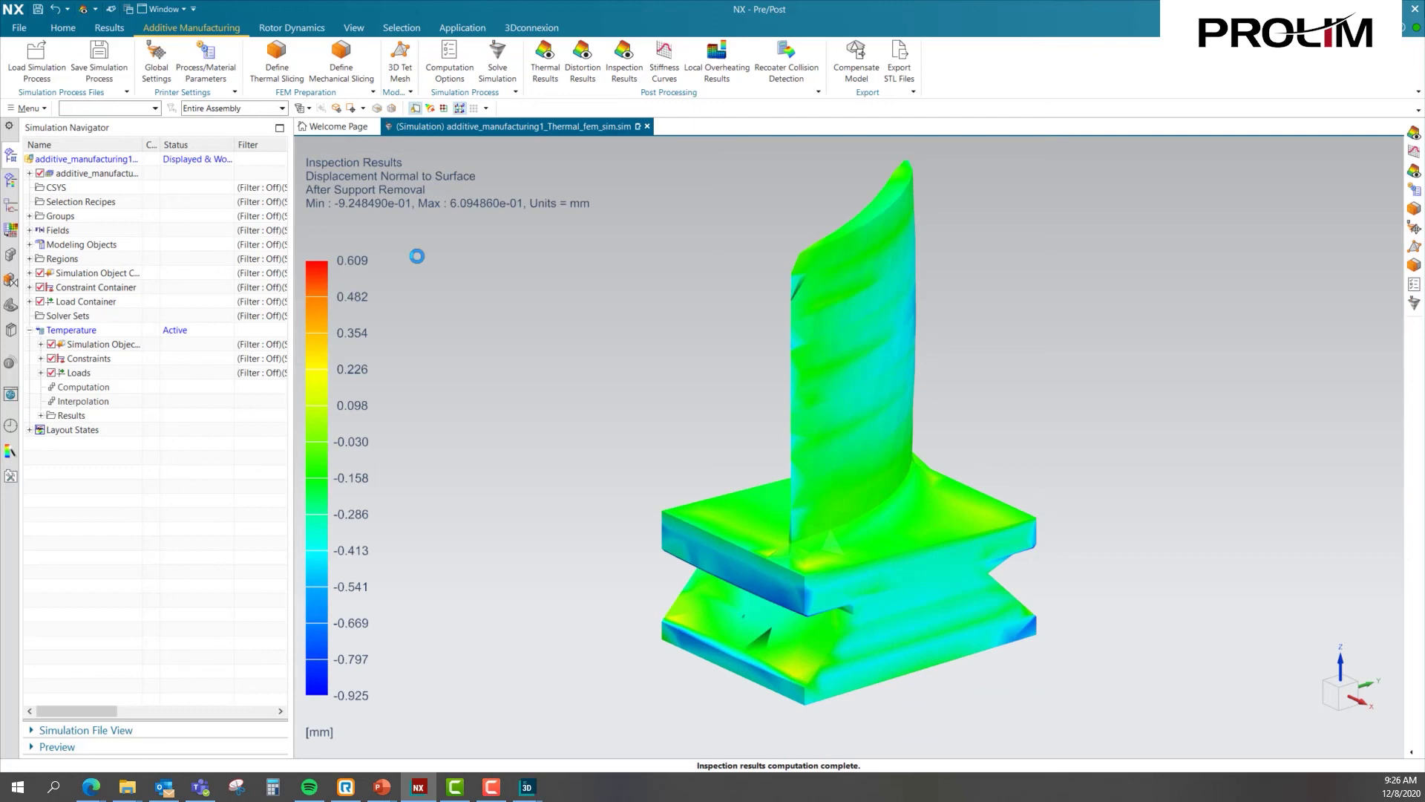
click(621, 78)
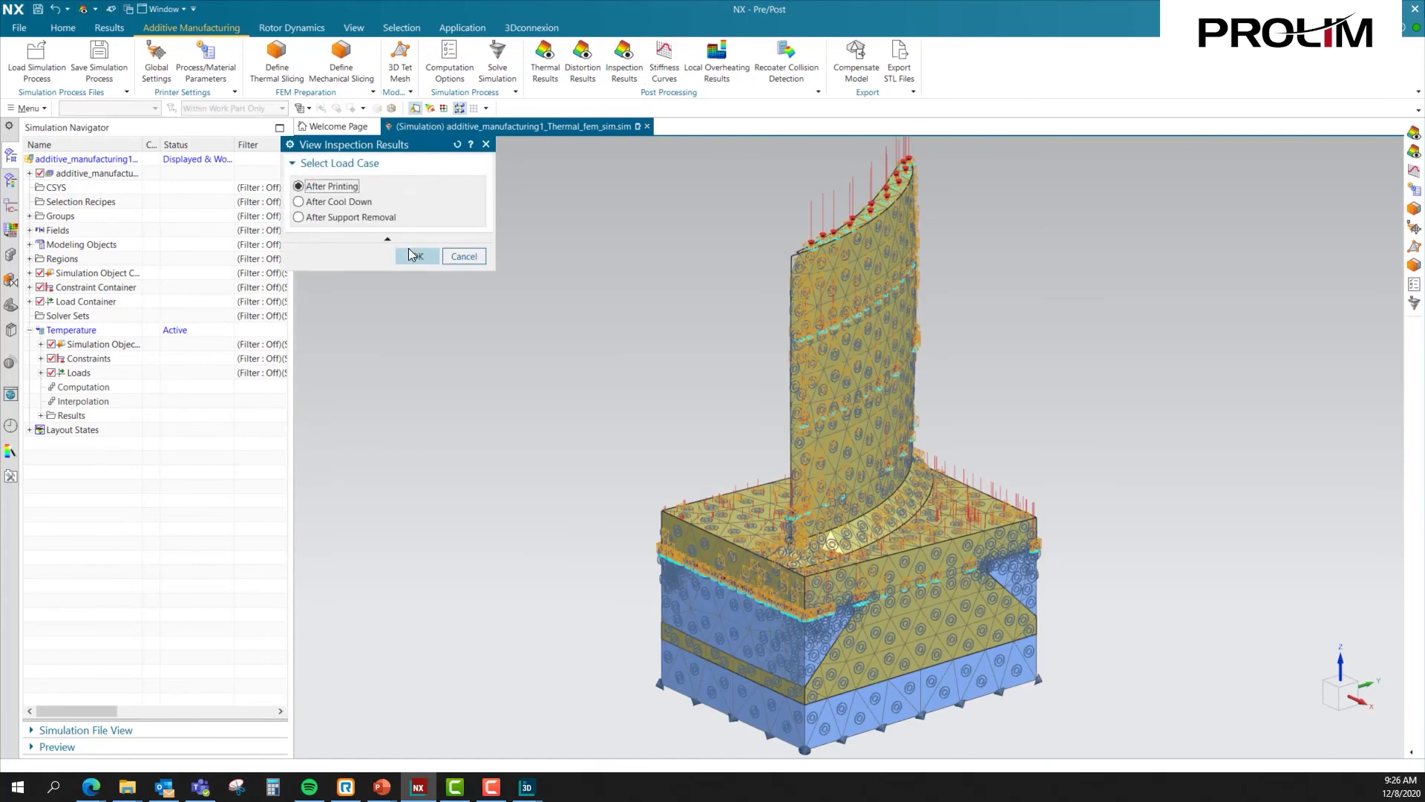
click(410, 254)
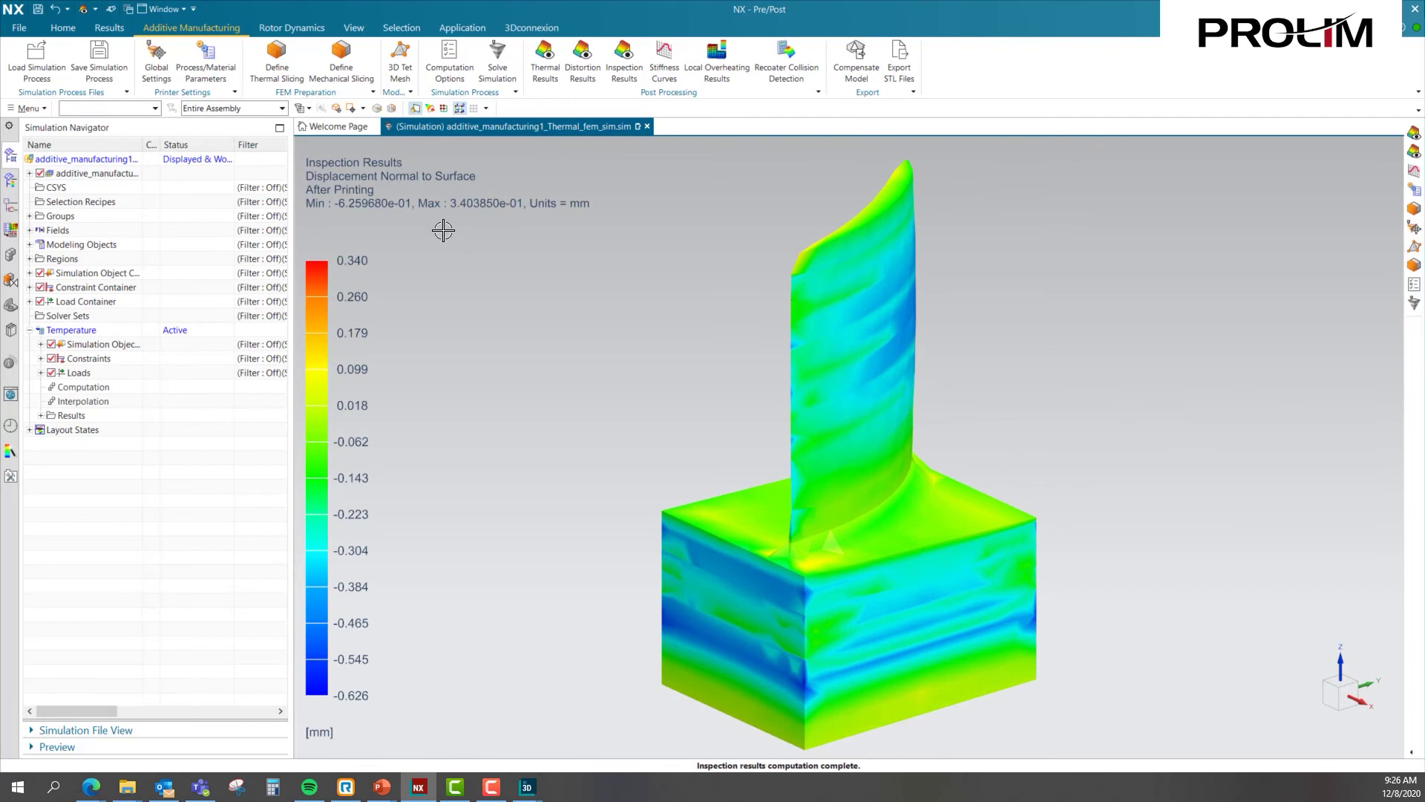
Examine the specimen's stiffness curve along Z and close the graph.
click(672, 76)
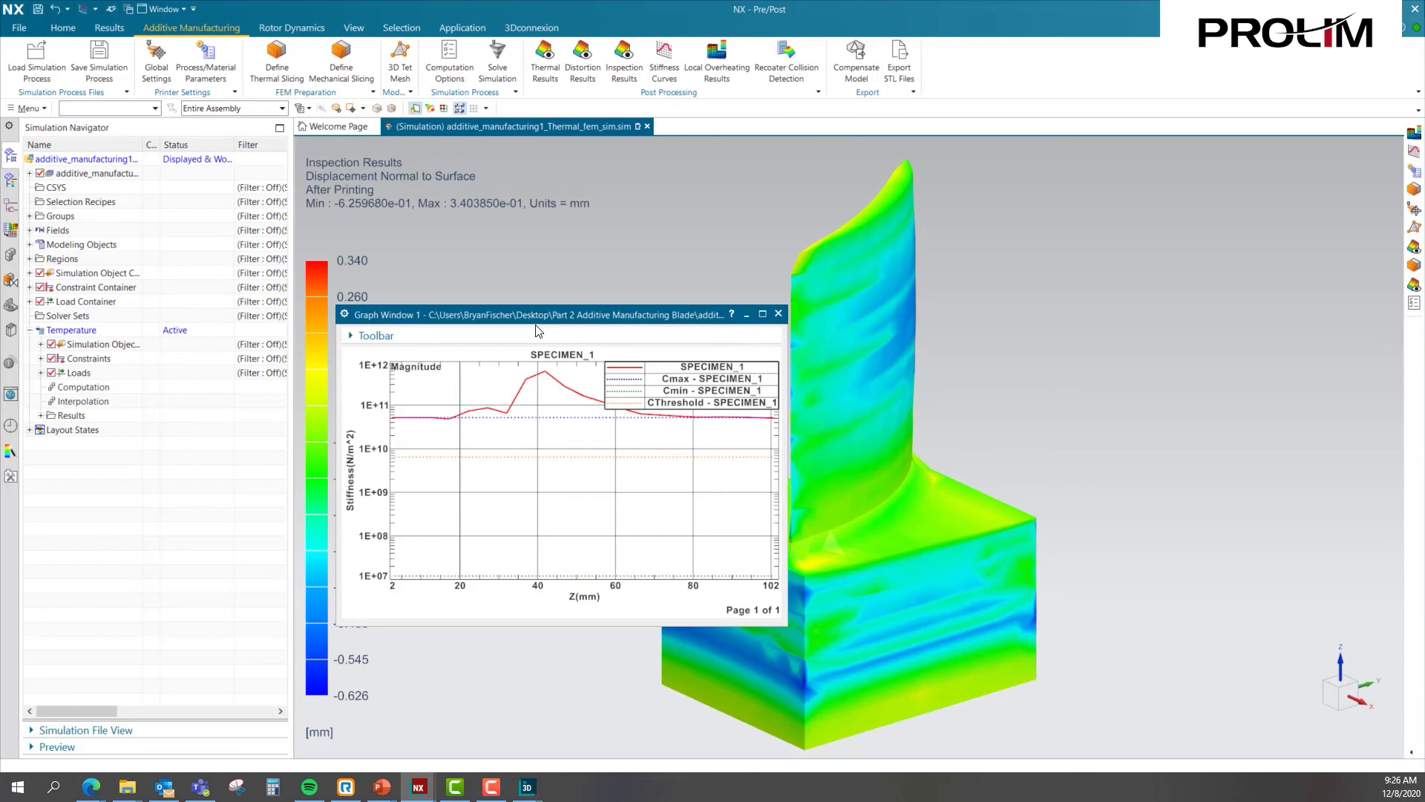
click(779, 314)
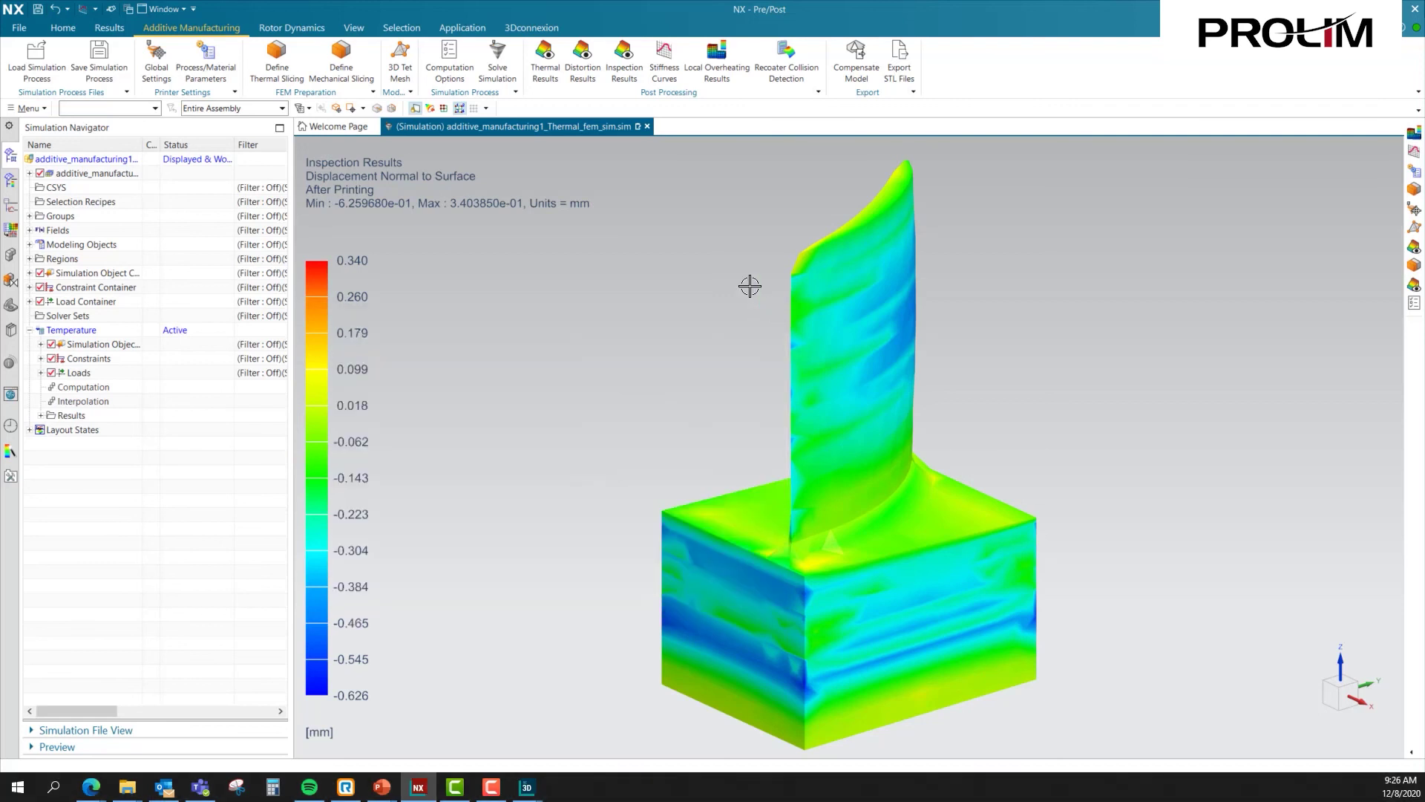
Examine the local overheating probability on the blade in 3D with the clipping plane at the maximum Z height.
click(727, 84)
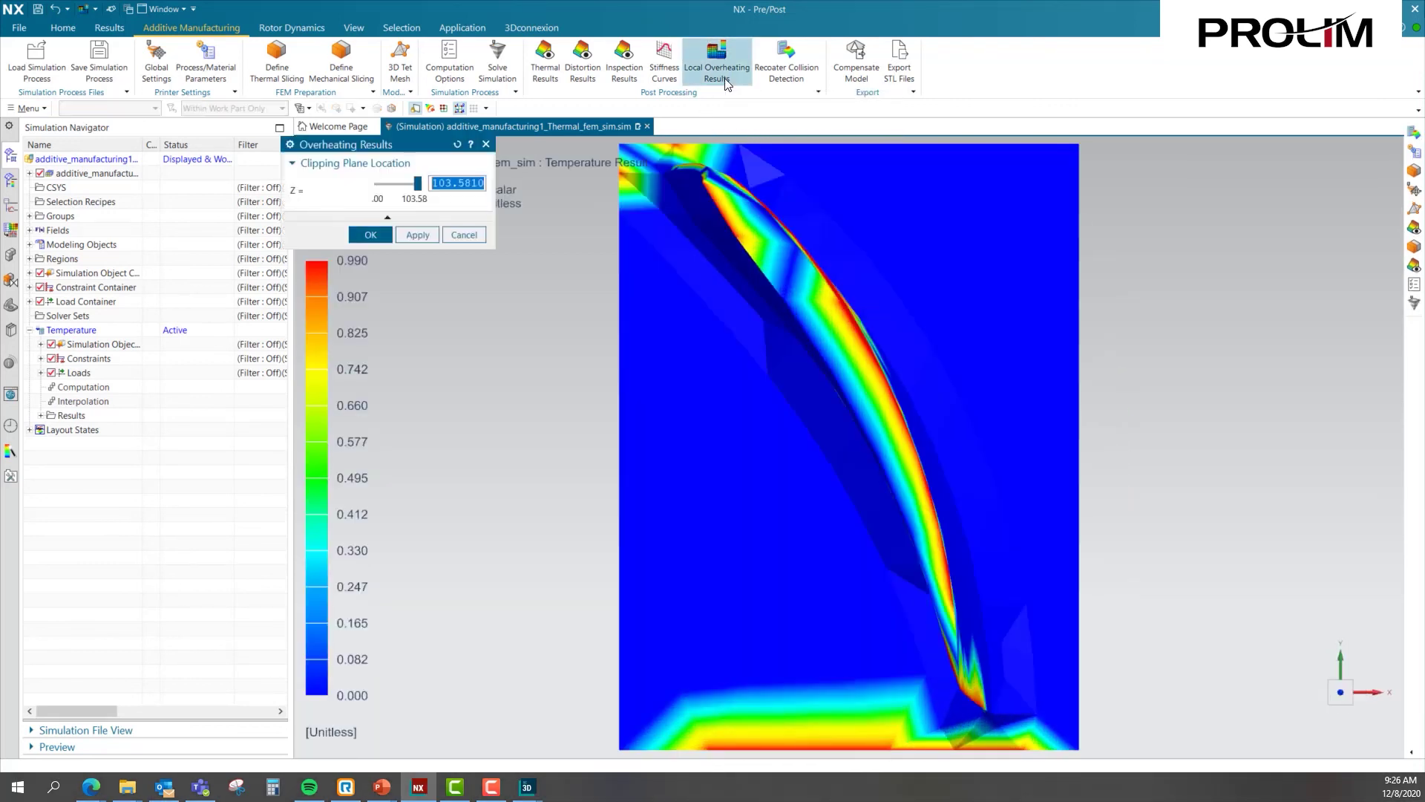
middle_drag(805, 497, 726, 421)
scroll(726, 421, down, 3)
scroll(623, 407, up, 1)
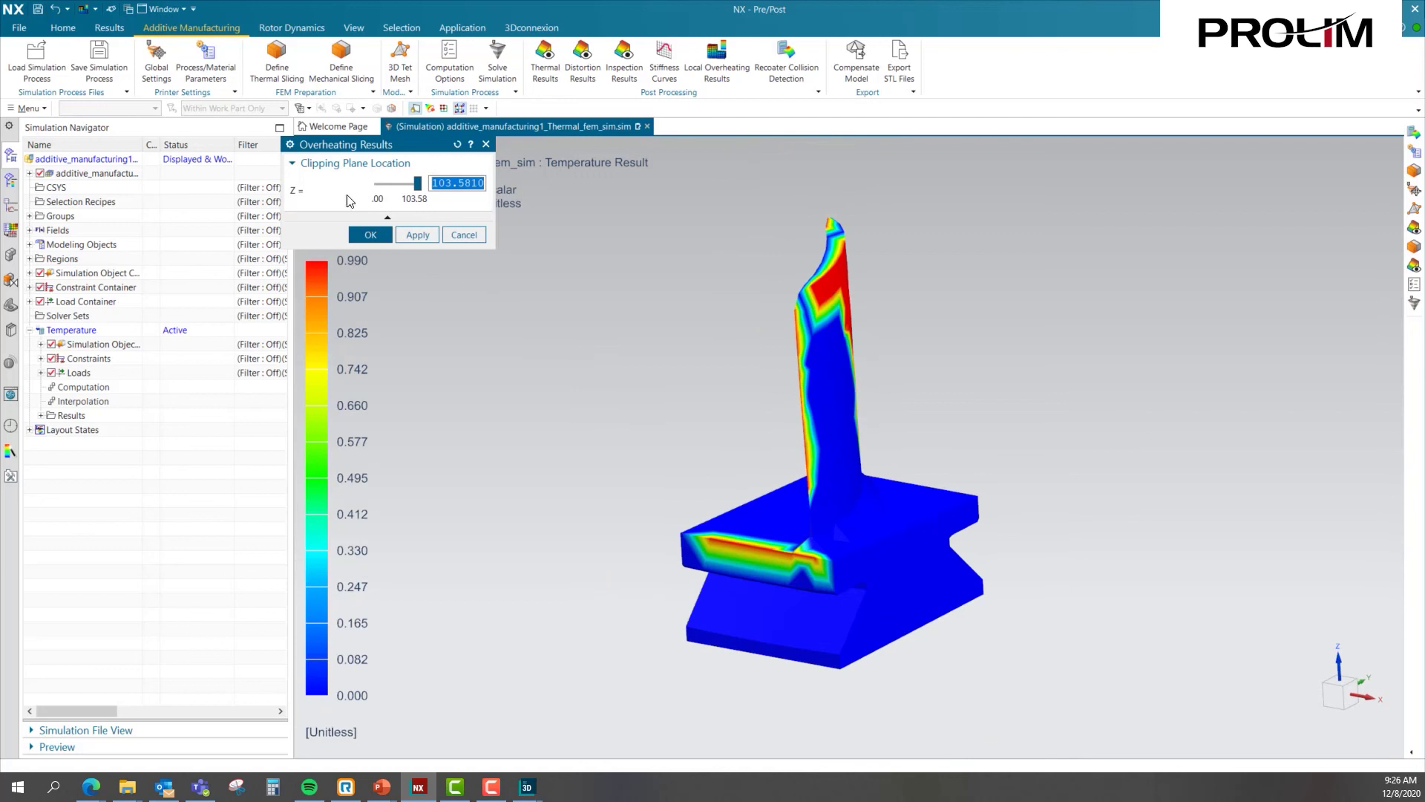
mouse_move(420, 191)
mouse_down()
mouse_move(380, 195)
mouse_move(430, 199)
mouse_up()
click(464, 234)
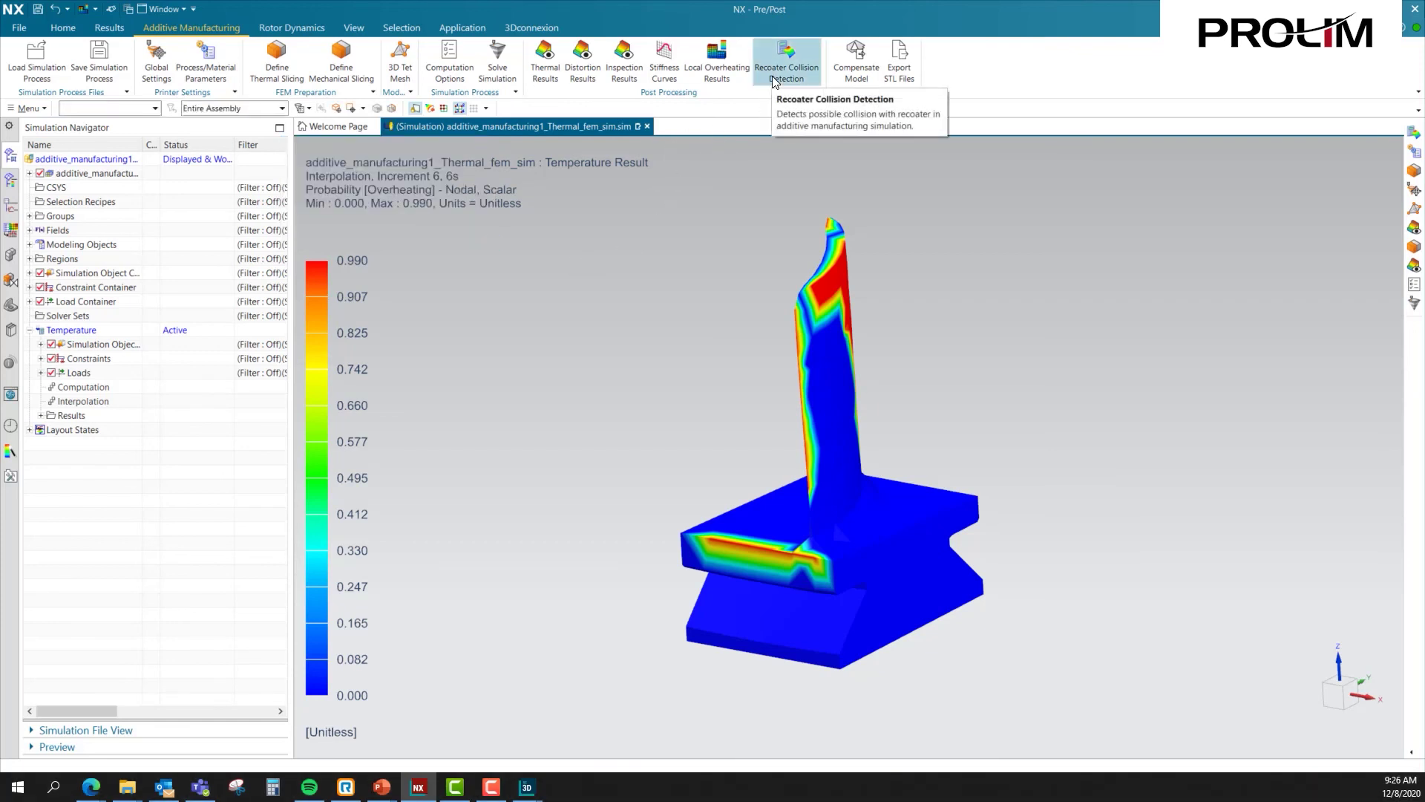
Run recoater collision detection on the build and close its report.
click(794, 56)
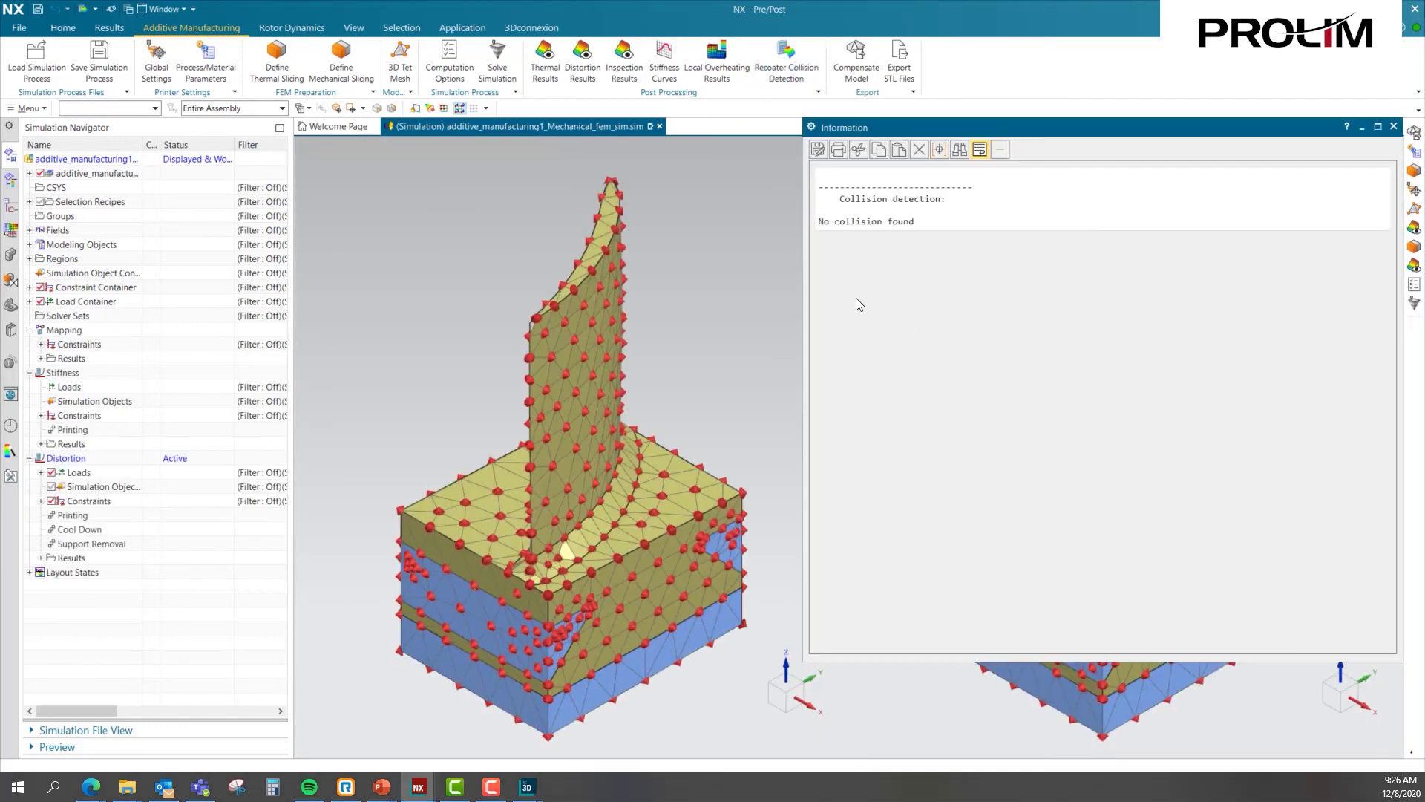
click(1394, 128)
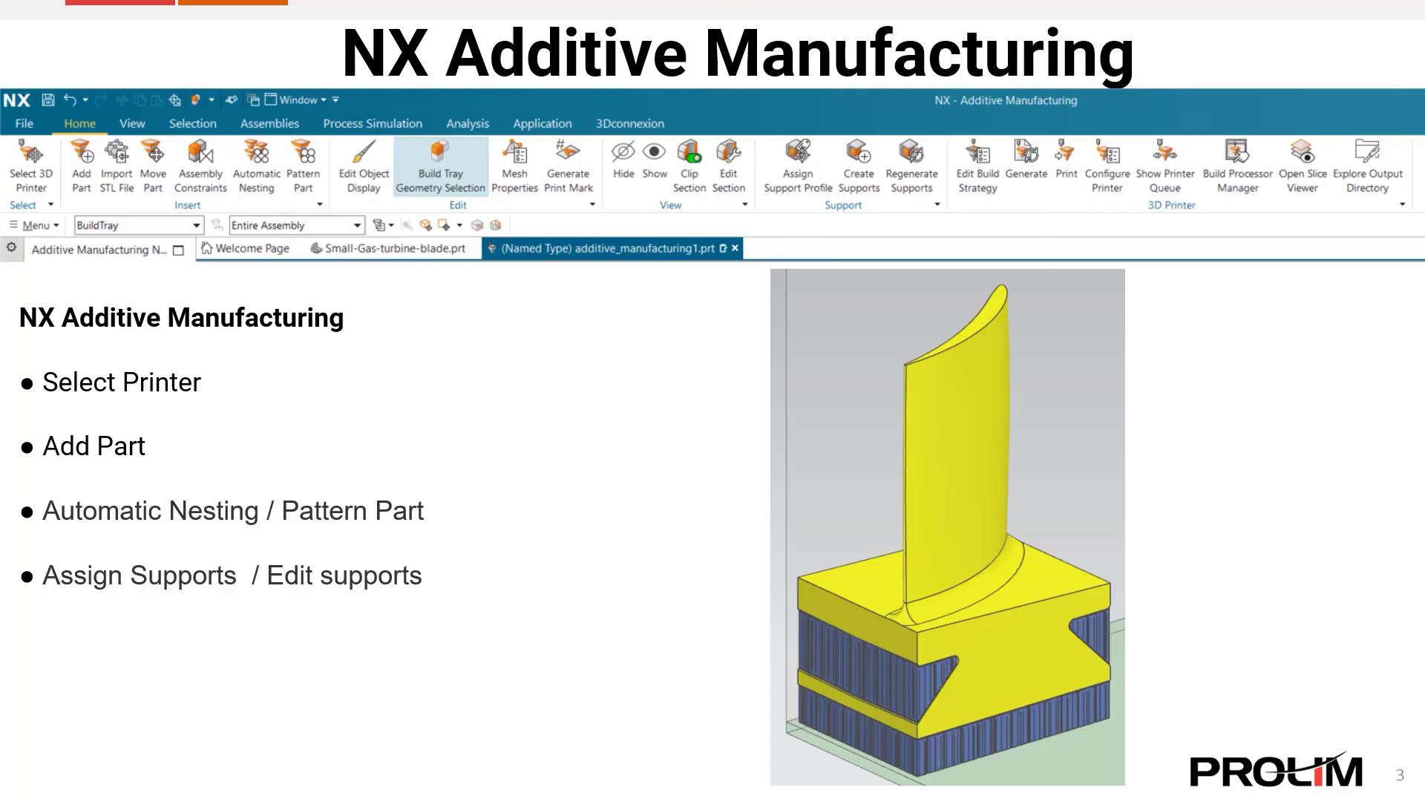